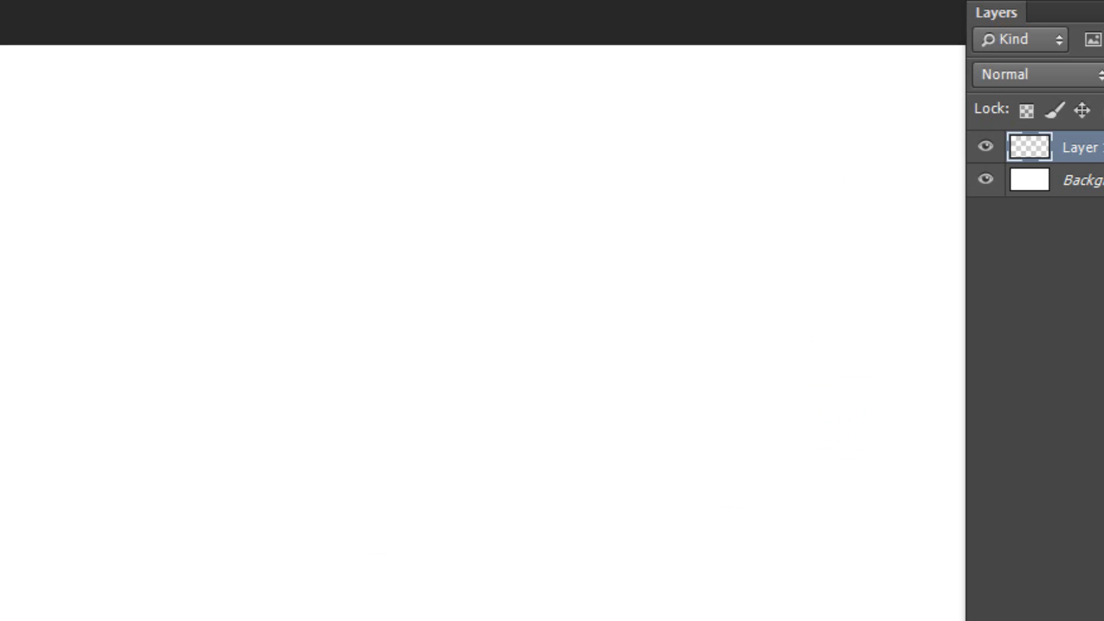
# Rename Layer 1 to Background Color and fill it with the pale pink foreground colour.
pyautogui.moveTo(1001, 18); pyautogui.dragTo(799, 17)
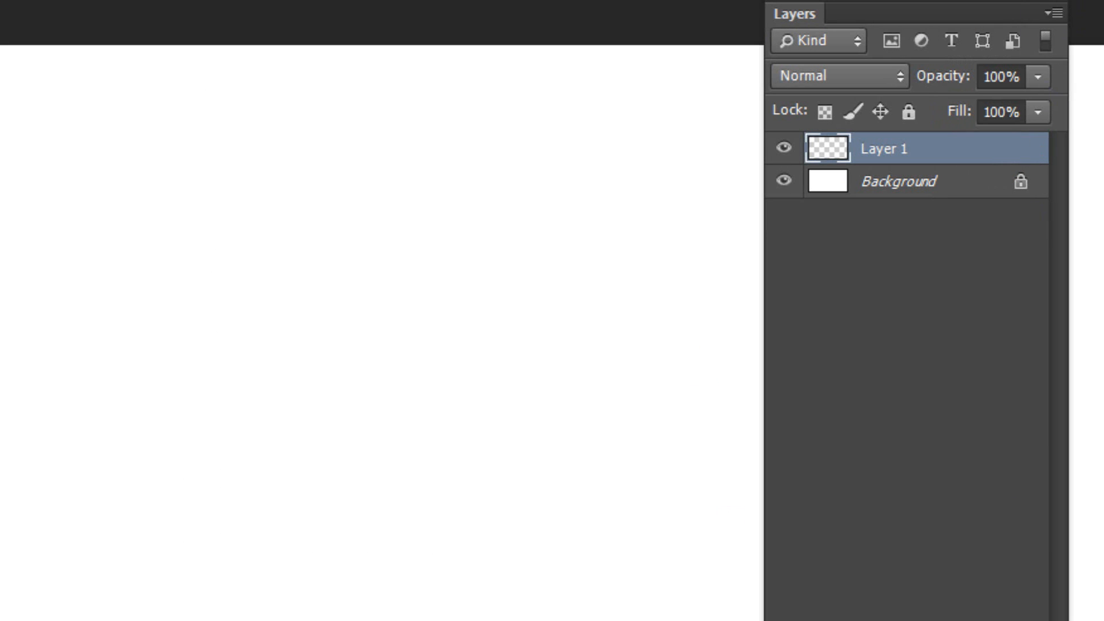
pyautogui.doubleClick(885, 149)
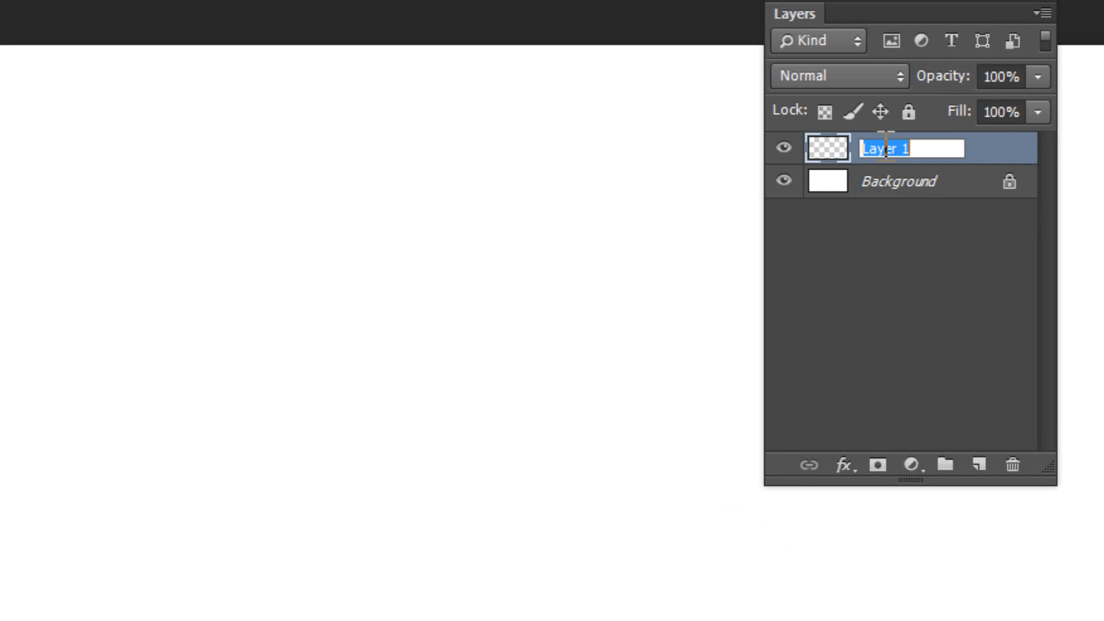
pyautogui.write('Backgro')
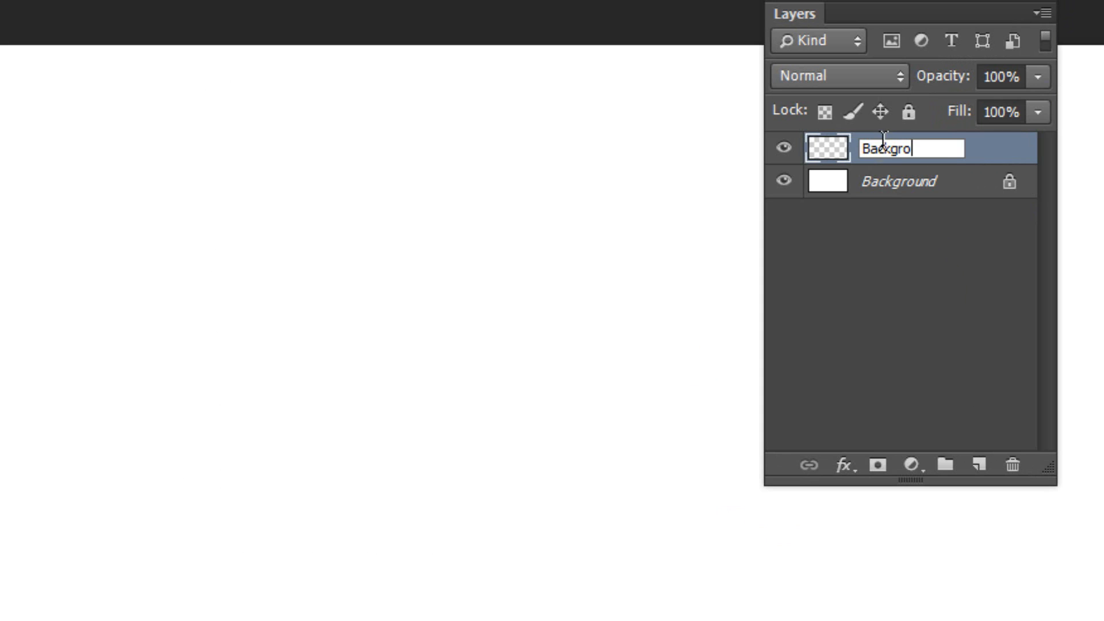
pyautogui.write('und Color')
pyautogui.press('Return')
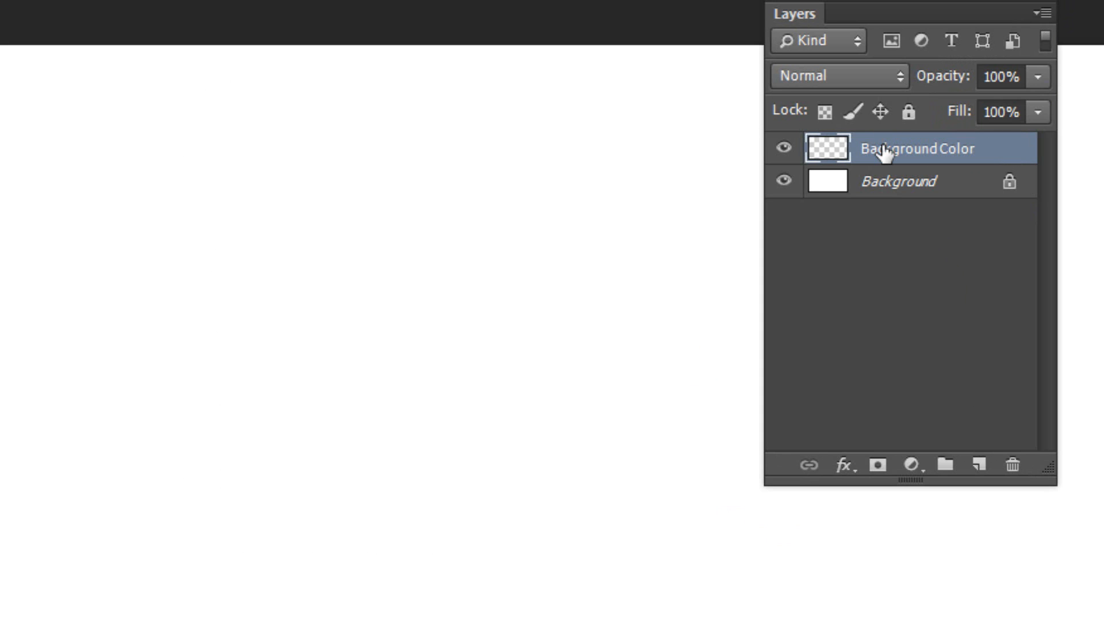
pyautogui.hotkey('alt', 'BackSpace')
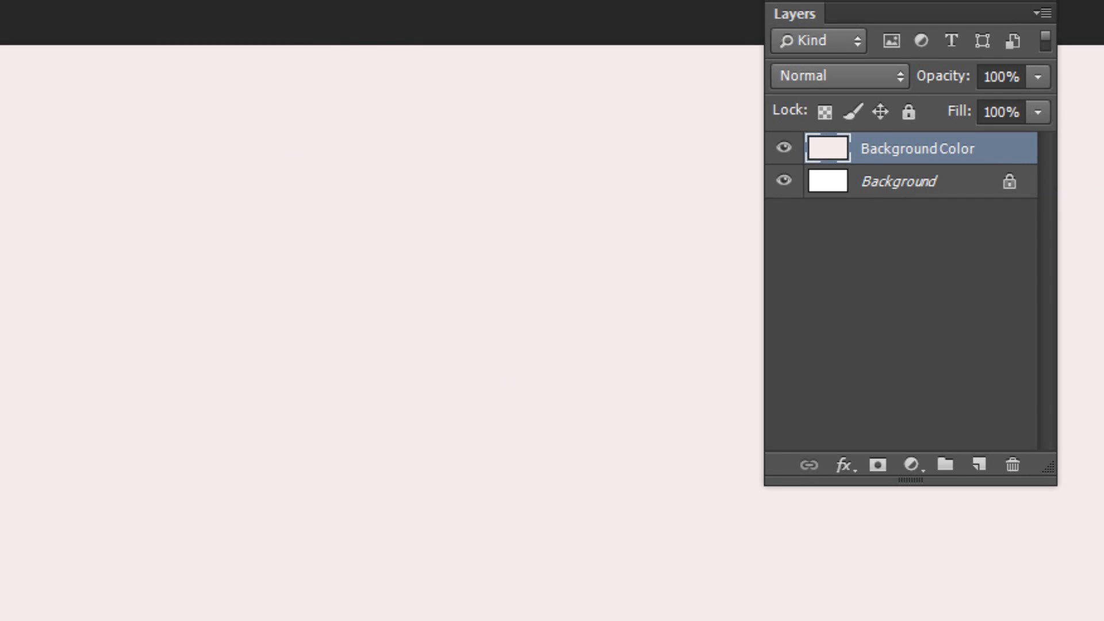
# Apply a Brightness/Contrast adjustment with brightness 15 to the Background Color layer.
pyautogui.click(78, 8)
pyautogui.moveTo(98, 49)
pyautogui.click(311, 48)
pyautogui.moveTo(490, 195); pyautogui.dragTo(499, 195)
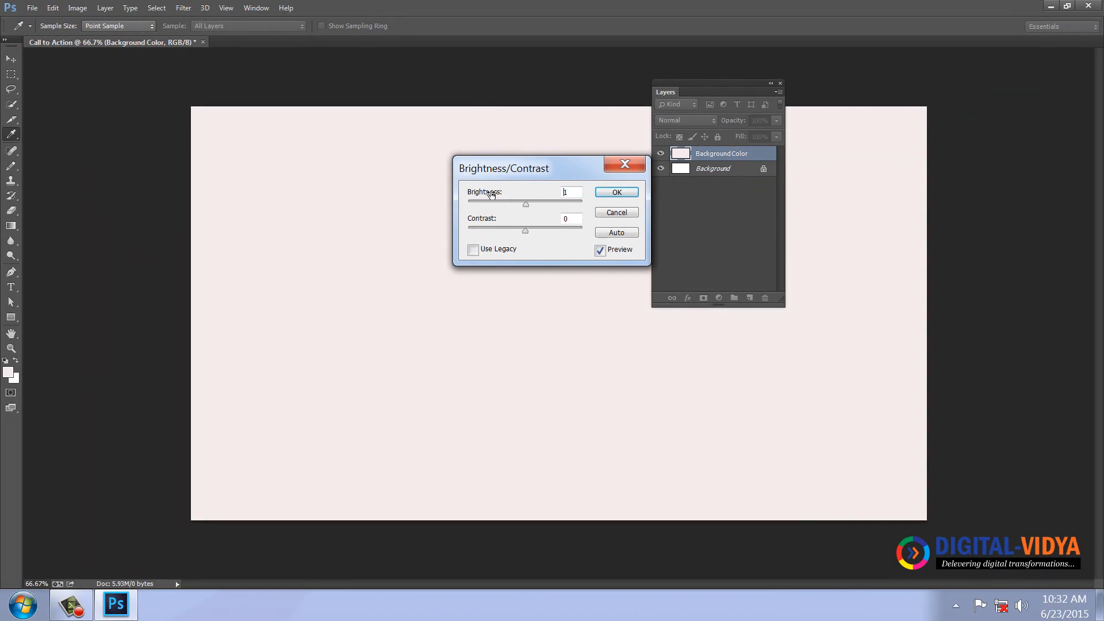
pyautogui.write('15')
pyautogui.press('Return')
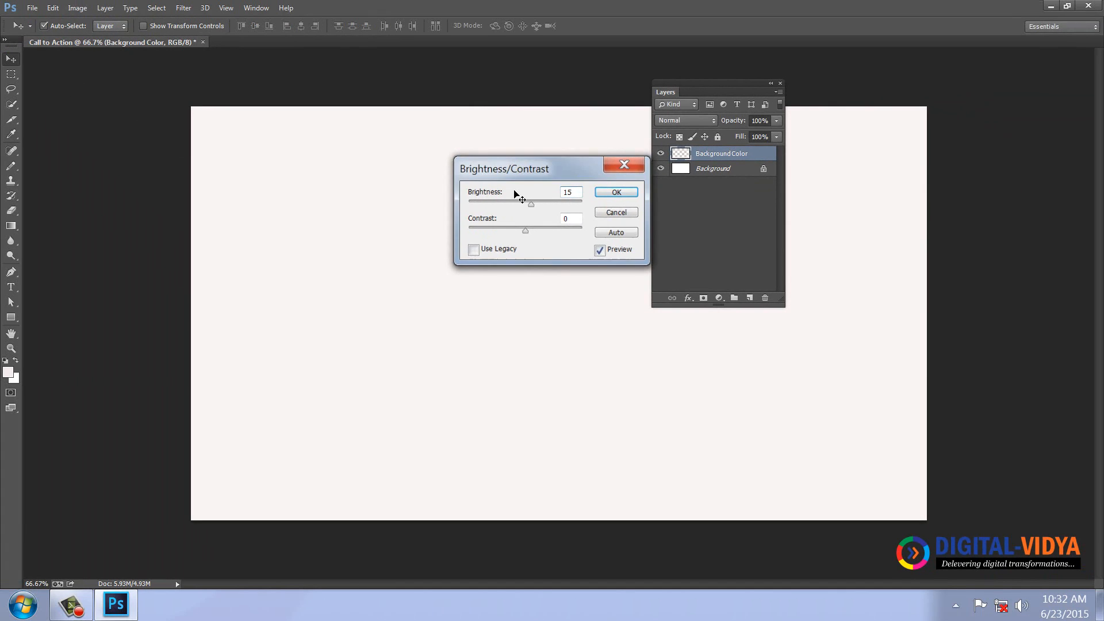
# Add a new layer above Background Color and name it 960 gs.
pyautogui.click(749, 297)
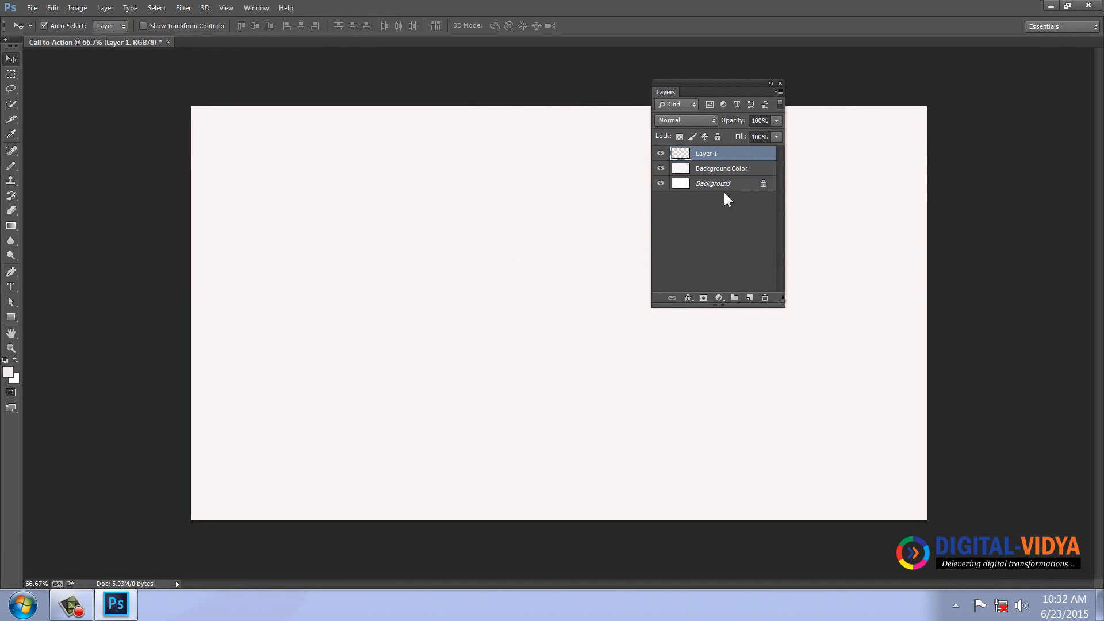
pyautogui.doubleClick(706, 154)
pyautogui.write('960 gs')
pyautogui.press('Return')
pyautogui.moveTo(683, 87); pyautogui.dragTo(781, 88)
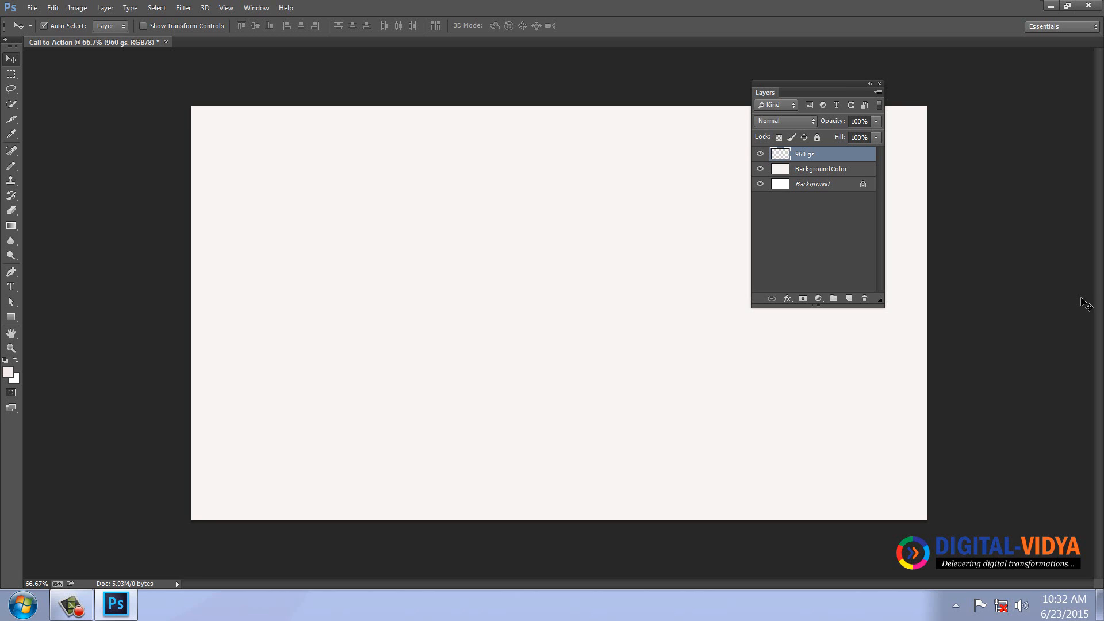
# Choose the Rectangle tool and set the foreground colour to light grey ccc8c8.
pyautogui.click(10, 316)
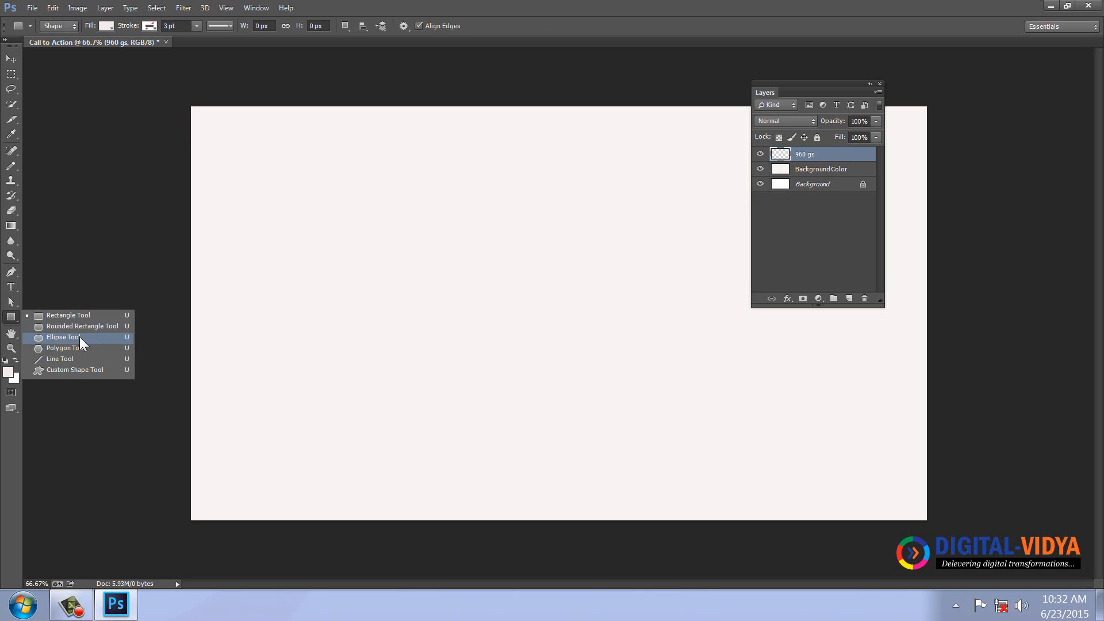
pyautogui.click(75, 315)
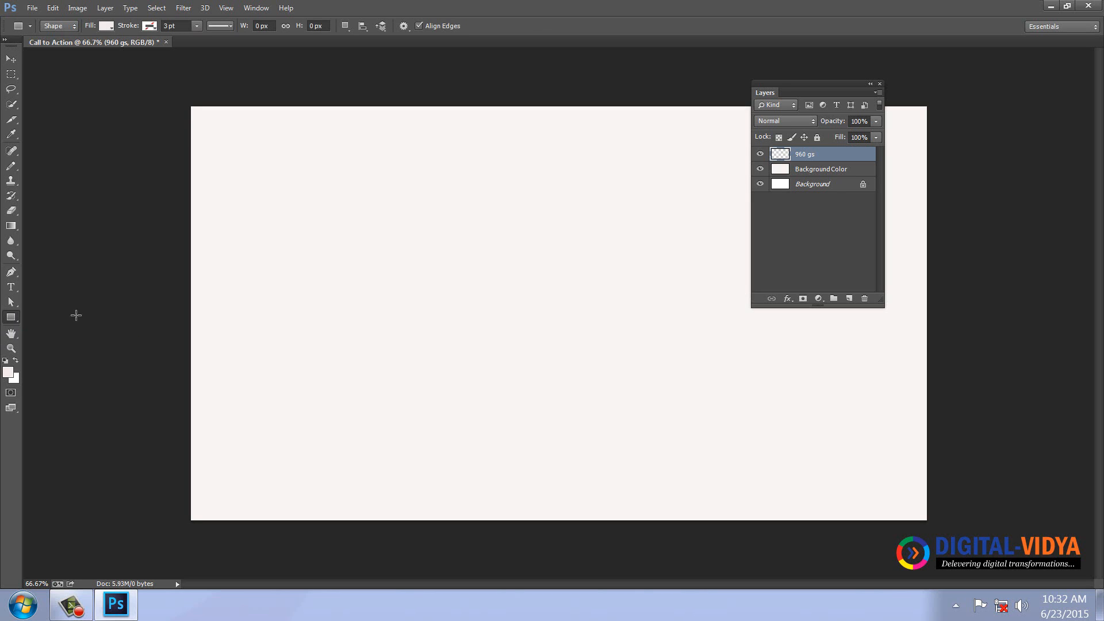
pyautogui.click(8, 372)
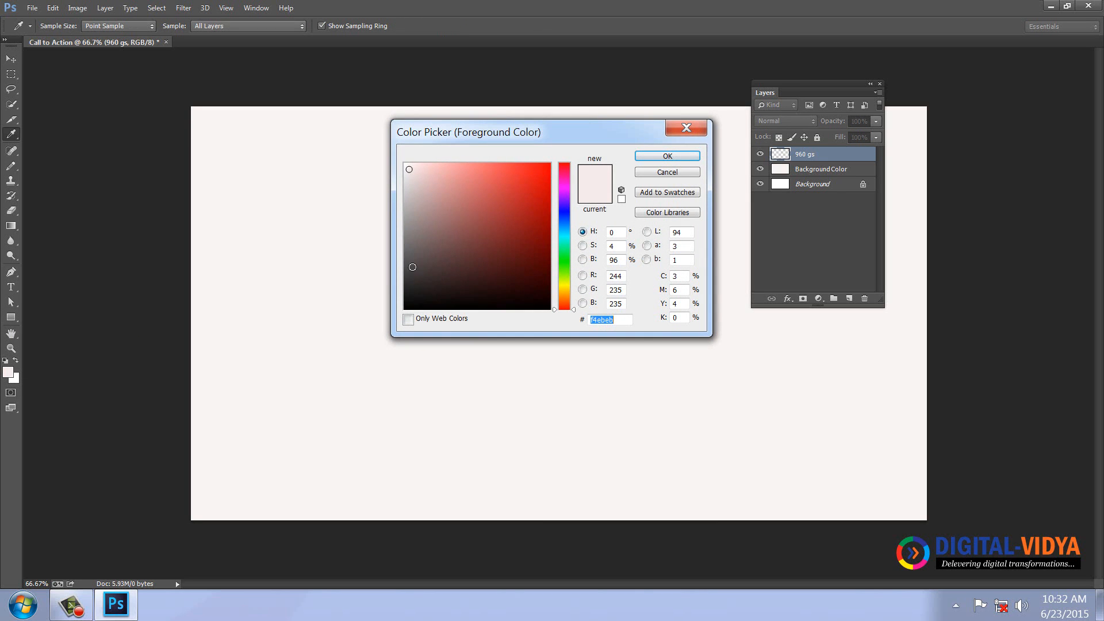
pyautogui.moveTo(411, 233); pyautogui.dragTo(405, 214)
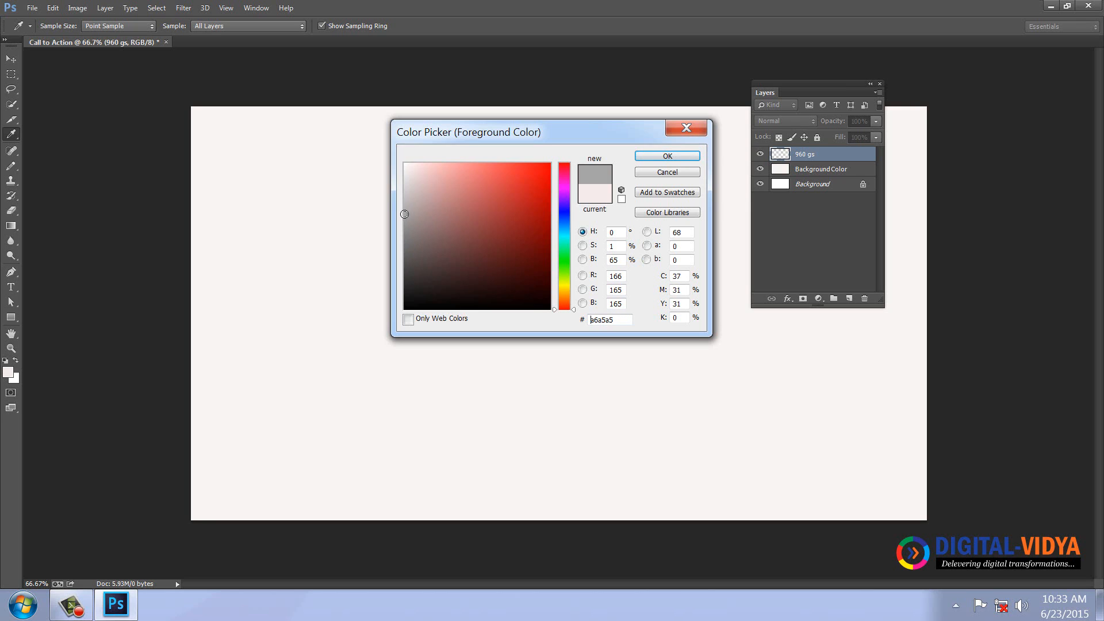
pyautogui.click(407, 192)
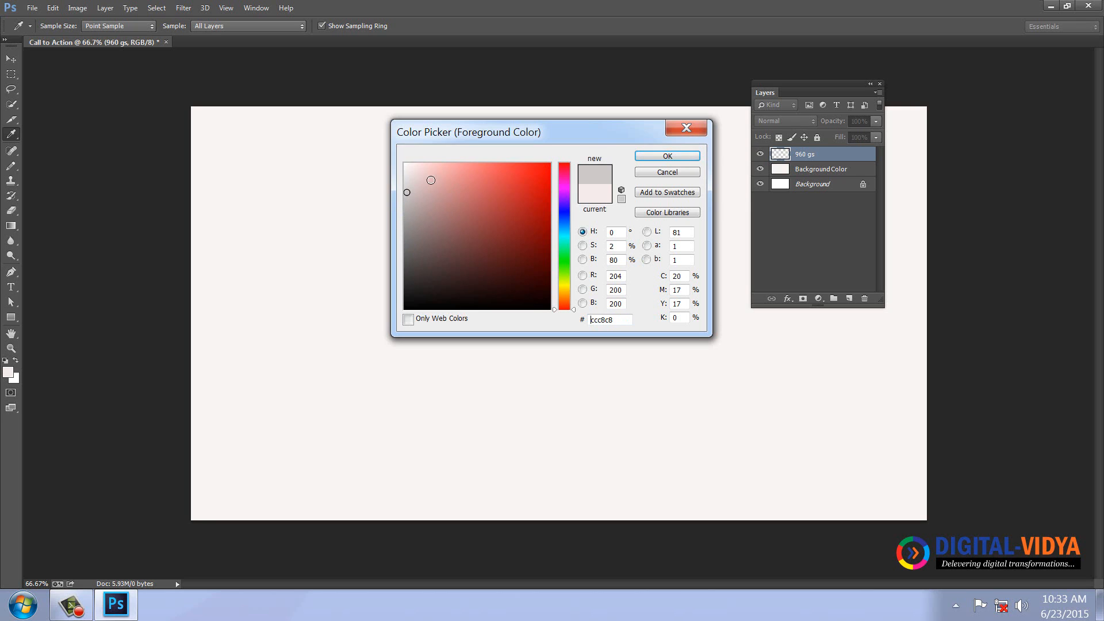
pyautogui.click(653, 156)
# Create a rectangle 960 px wide and 1200 px high on the 960 gs layer.
pyautogui.press('u')
pyautogui.click(531, 266)
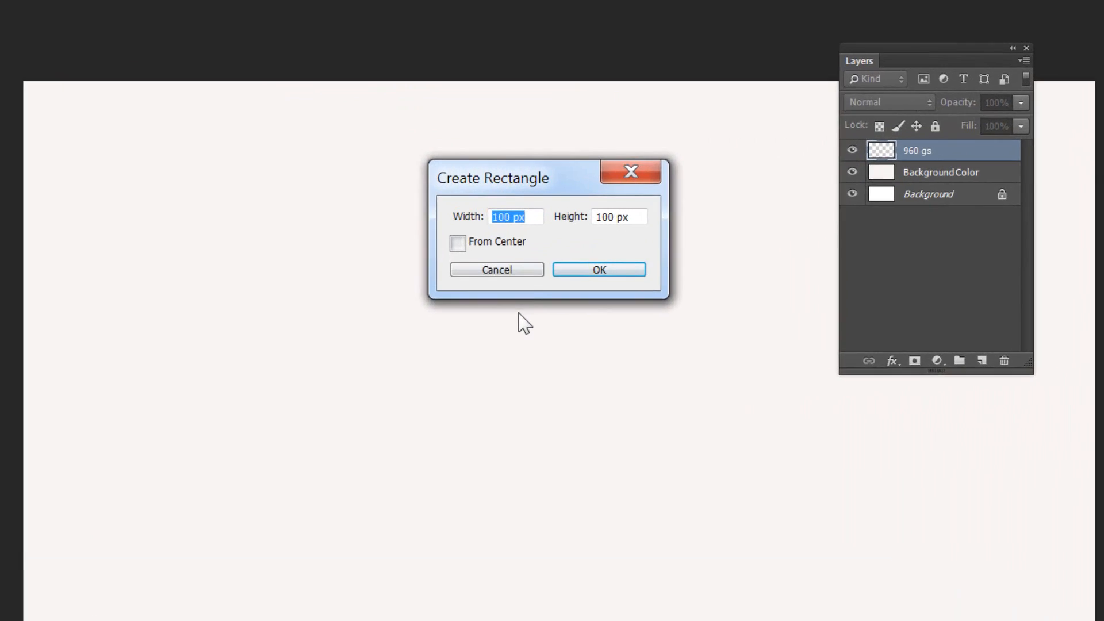
pyautogui.write('960')
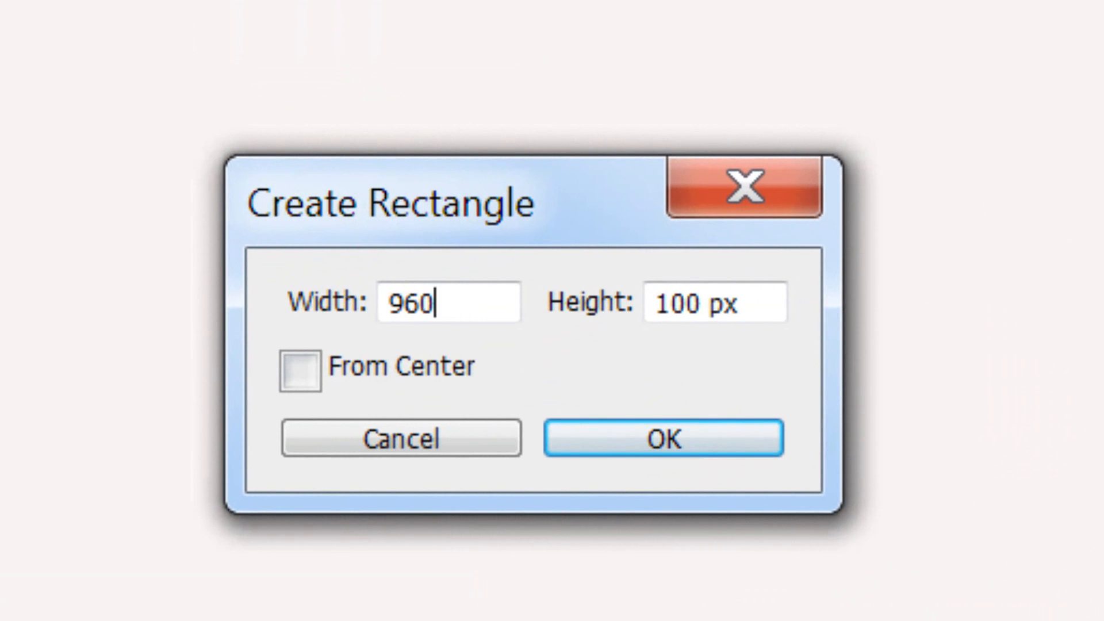
pyautogui.press('Tab')
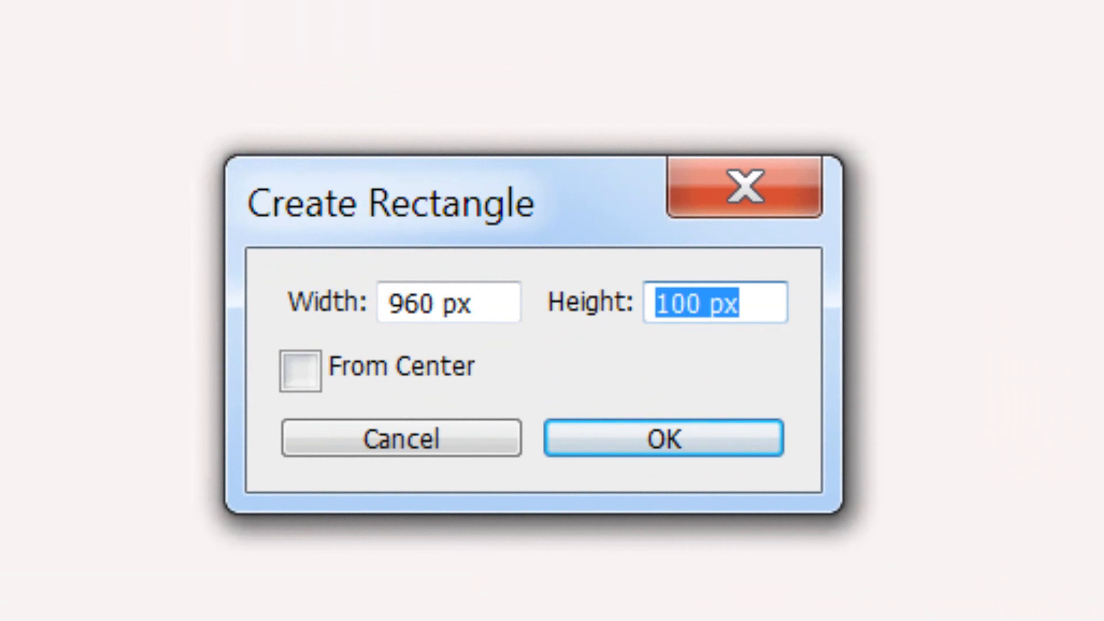
pyautogui.write('1200')
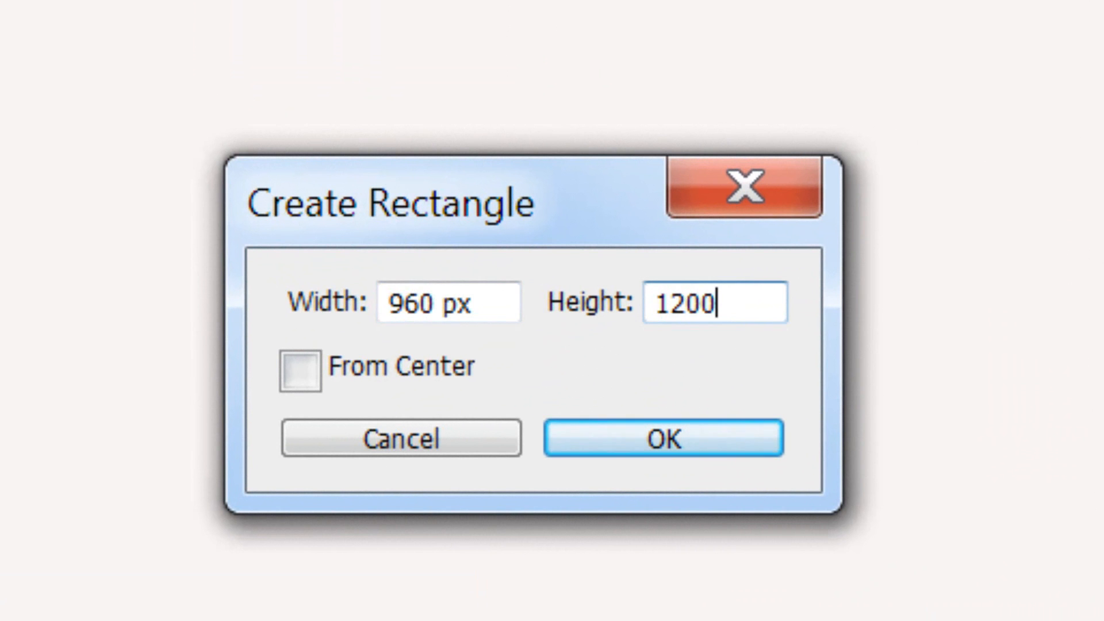
pyautogui.press('Return')
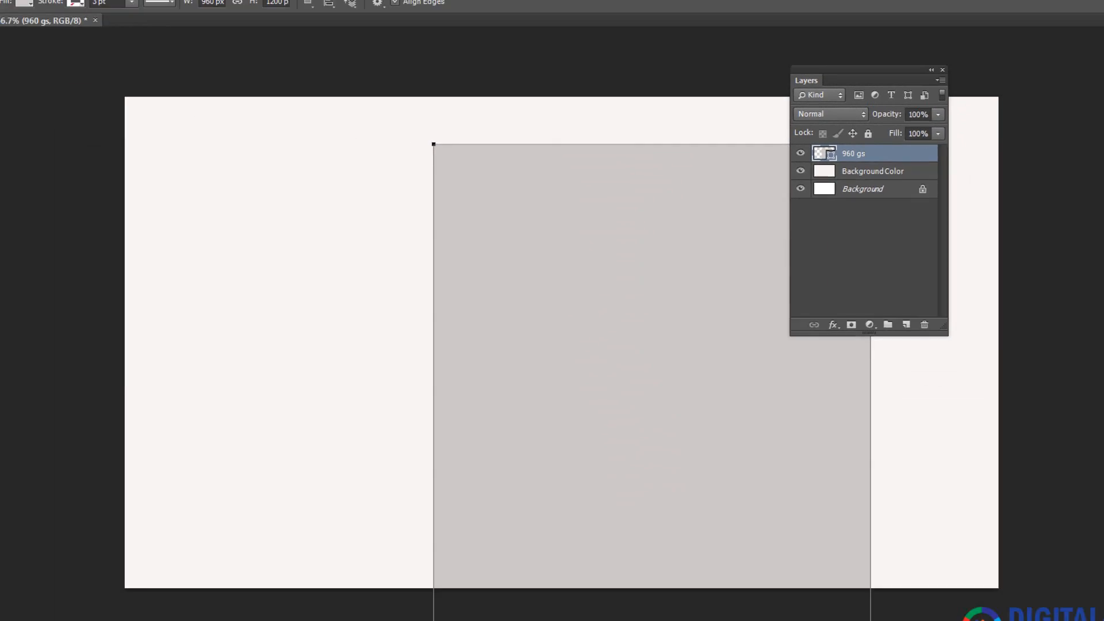
# Centre the grey 960 gs rectangle horizontally on the canvas and align it to the canvas's top edge, leaving nothing selected.
pyautogui.click(12, 59)
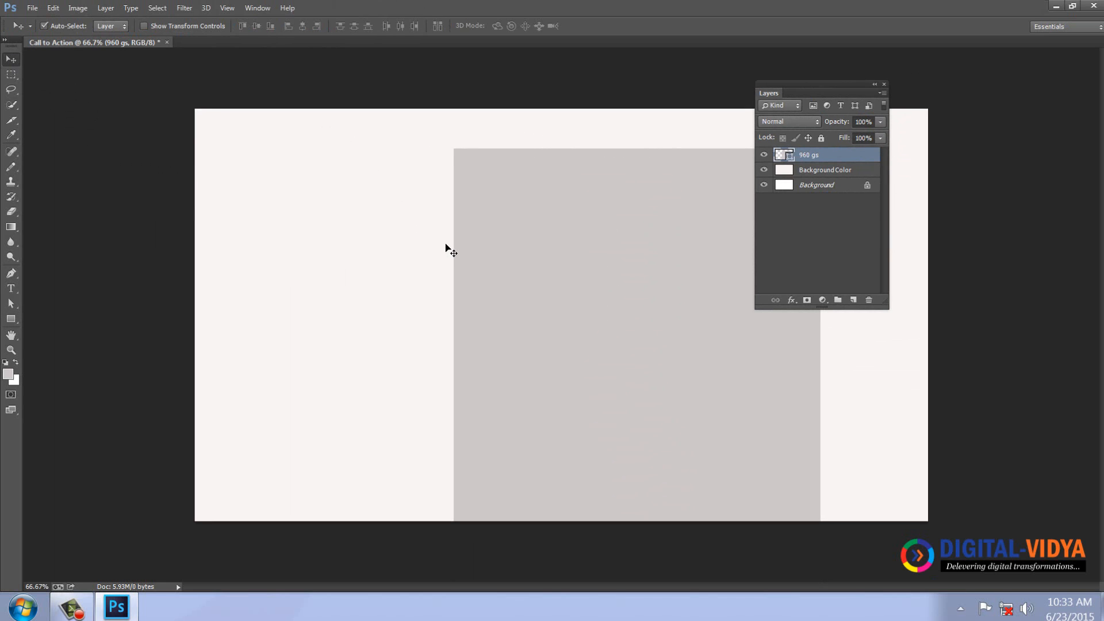
pyautogui.hotkey('ctrl', '-')
pyautogui.hotkey('ctrl', 't')
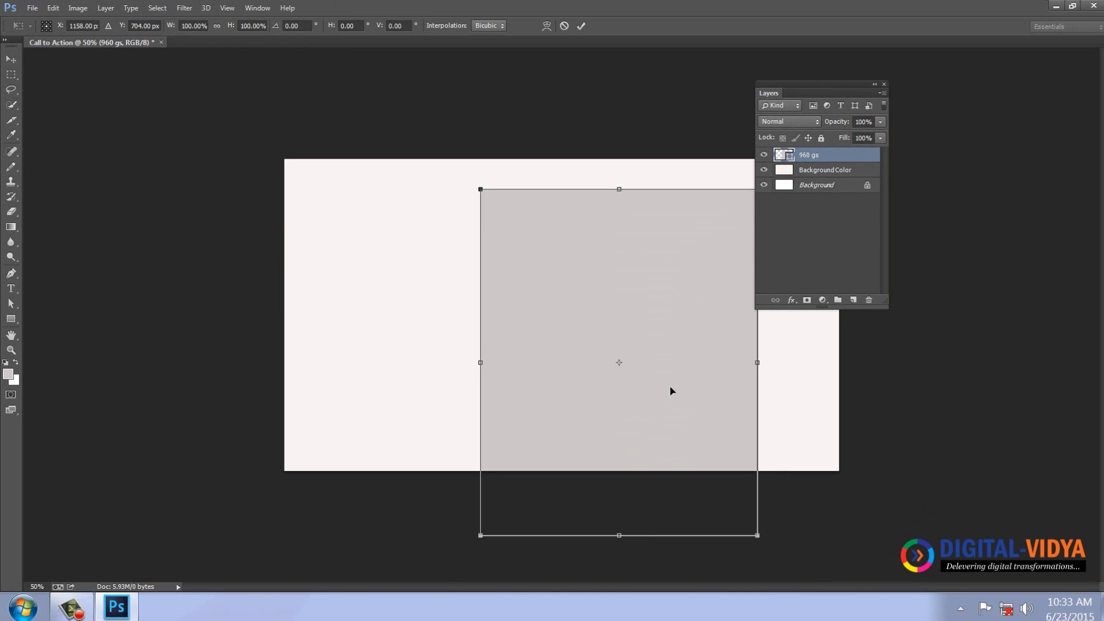
pyautogui.press('Return')
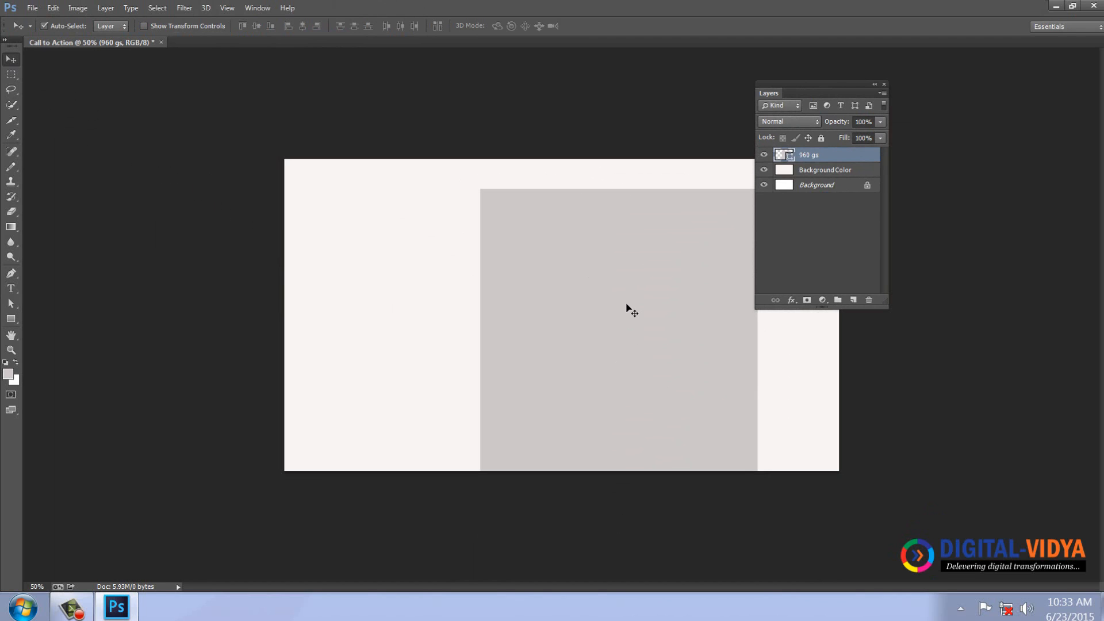
pyautogui.click(157, 8)
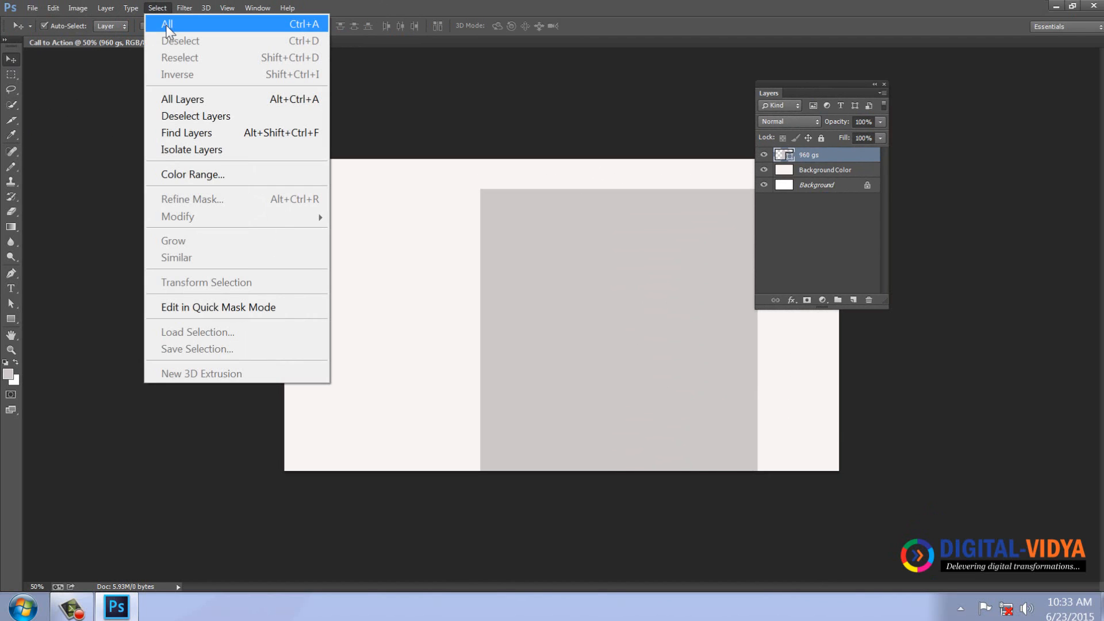
pyautogui.click(166, 21)
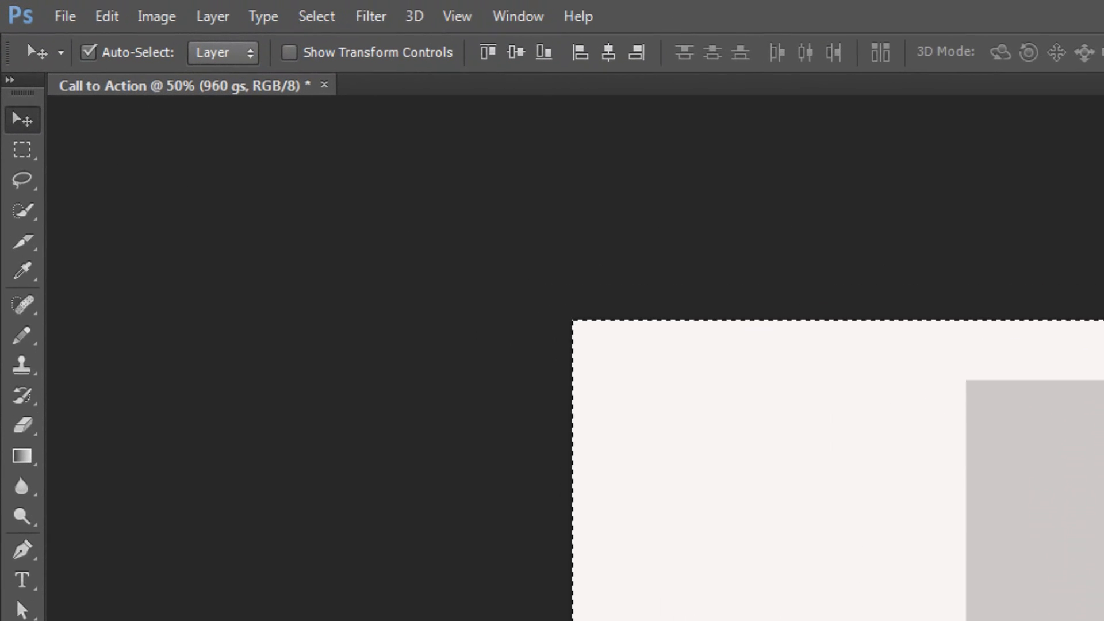
pyautogui.click(609, 51)
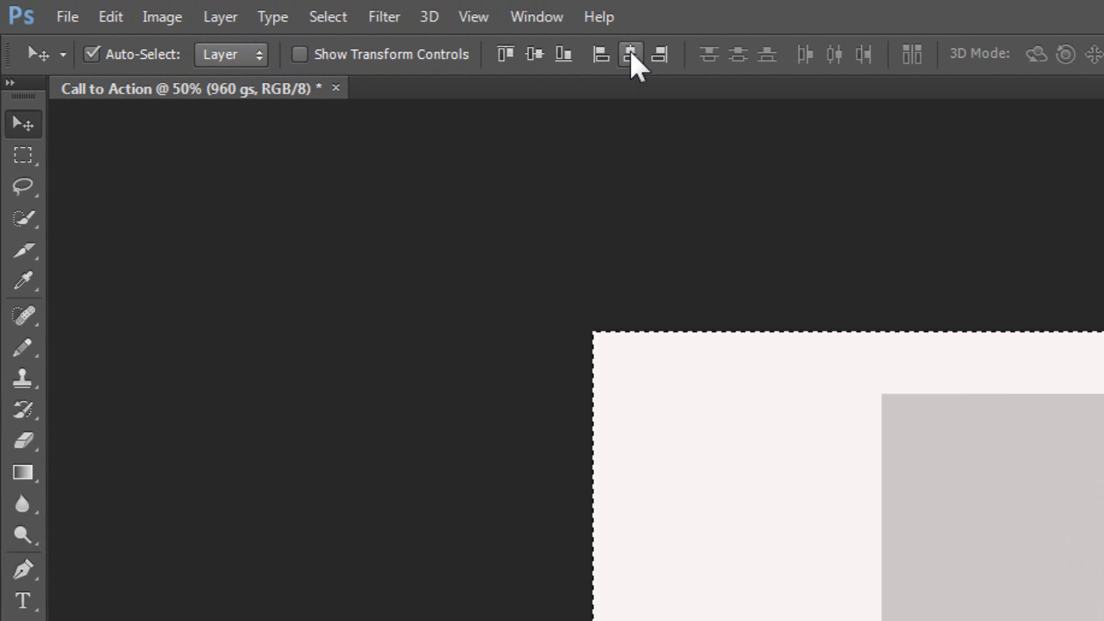
pyautogui.click(504, 55)
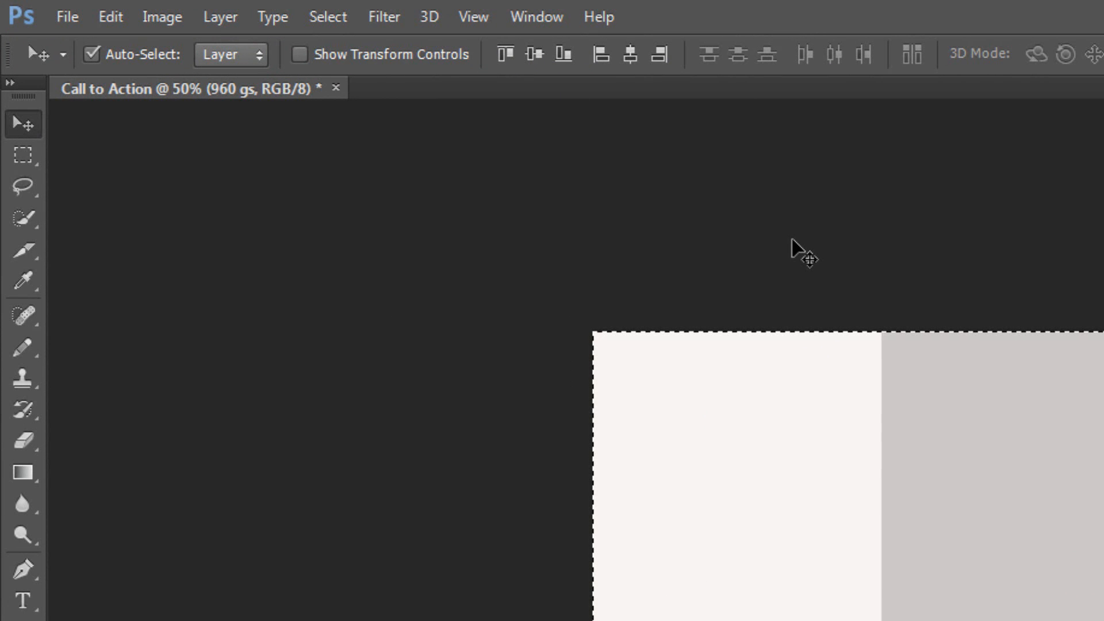
pyautogui.click(327, 18)
pyautogui.click(330, 91)
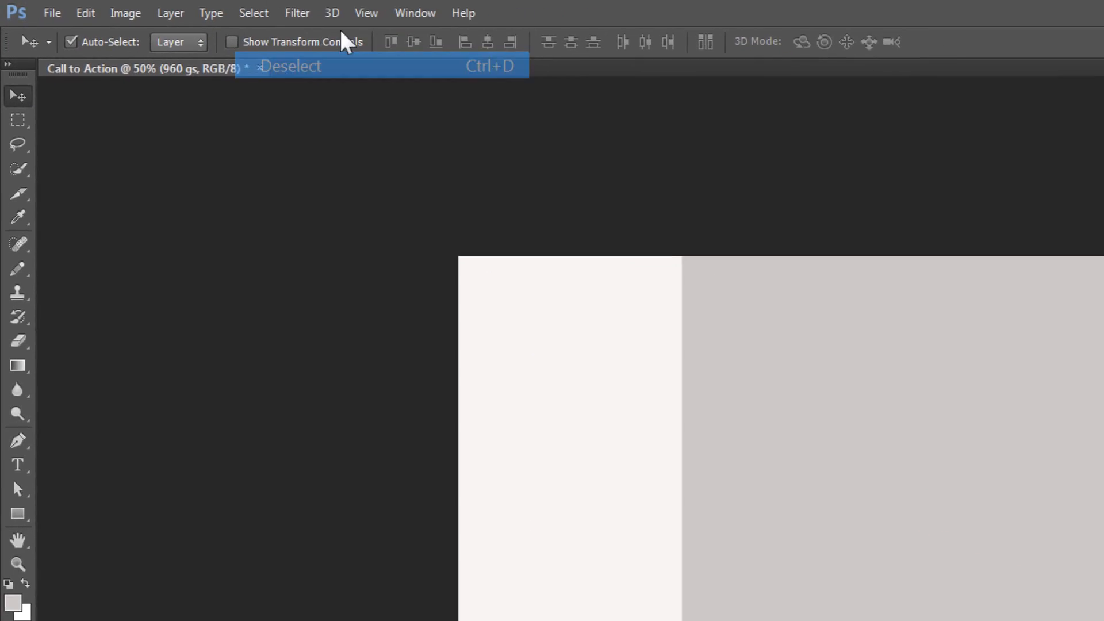
# Add a new layer and draw a thin rectangle about 2229 px wide and 9 px high across the canvas, below the middle.
pyautogui.click(472, 17)
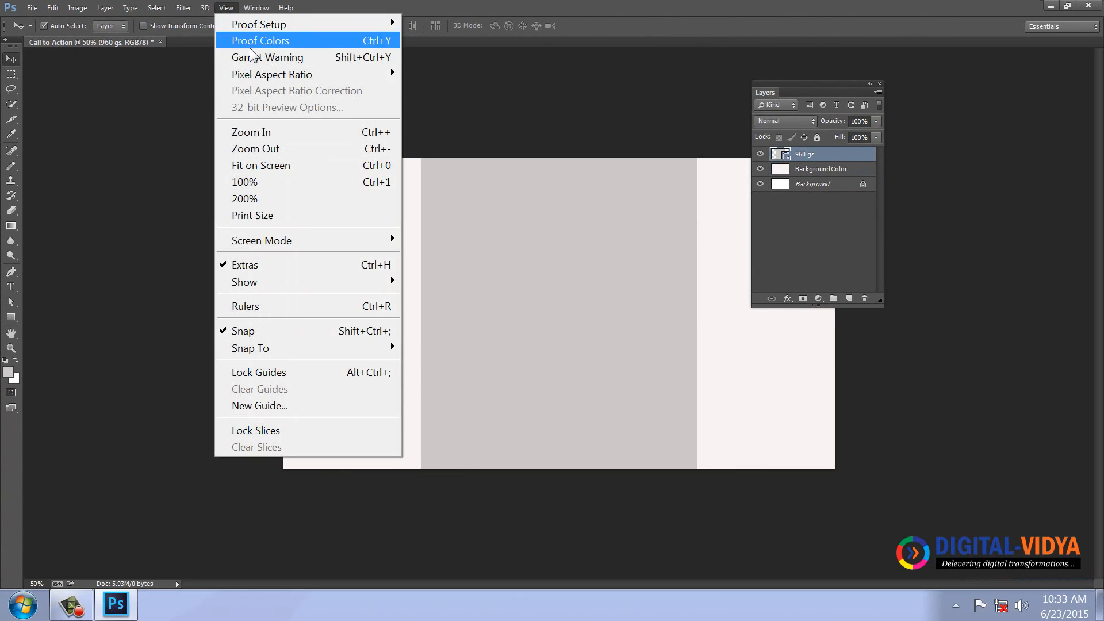
pyautogui.click(256, 181)
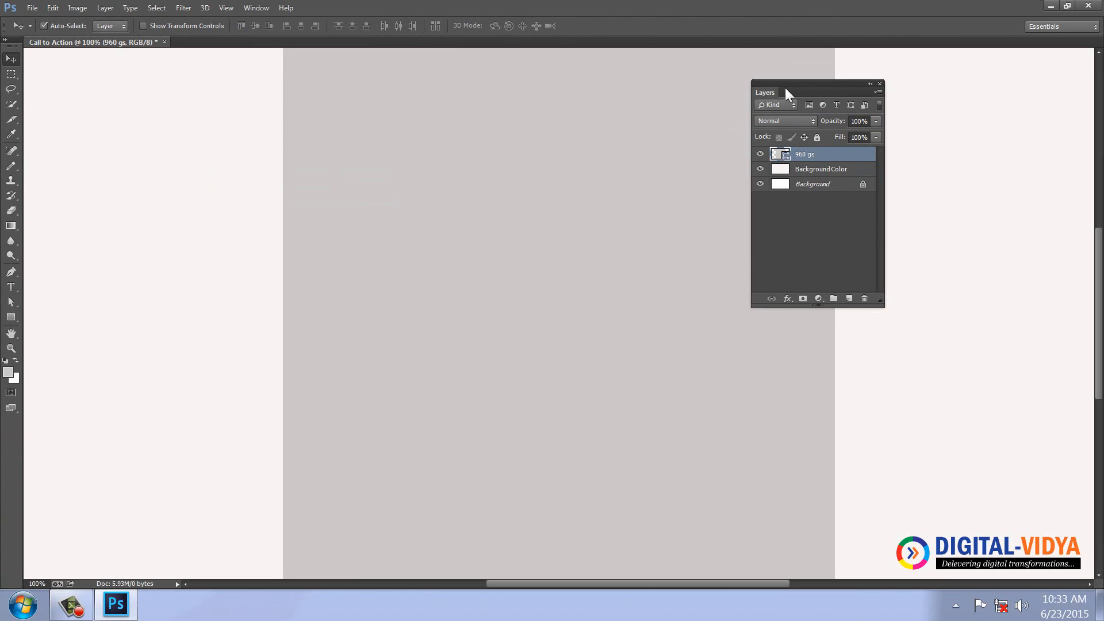
pyautogui.moveTo(784, 87); pyautogui.dragTo(905, 84)
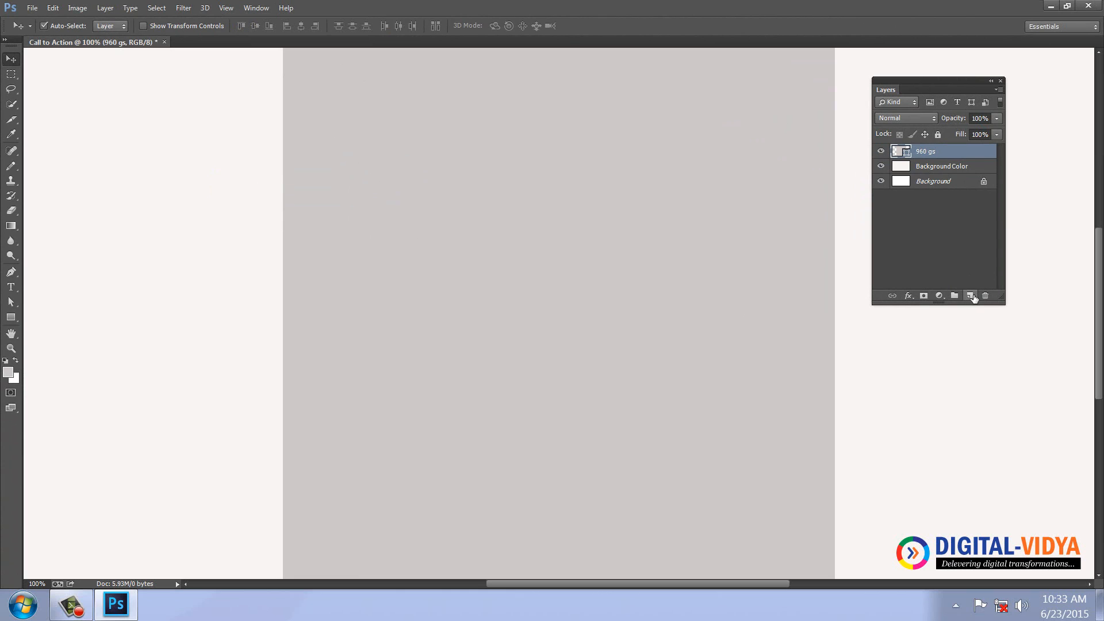
pyautogui.click(970, 296)
pyautogui.hotkey('ctrl', '-')
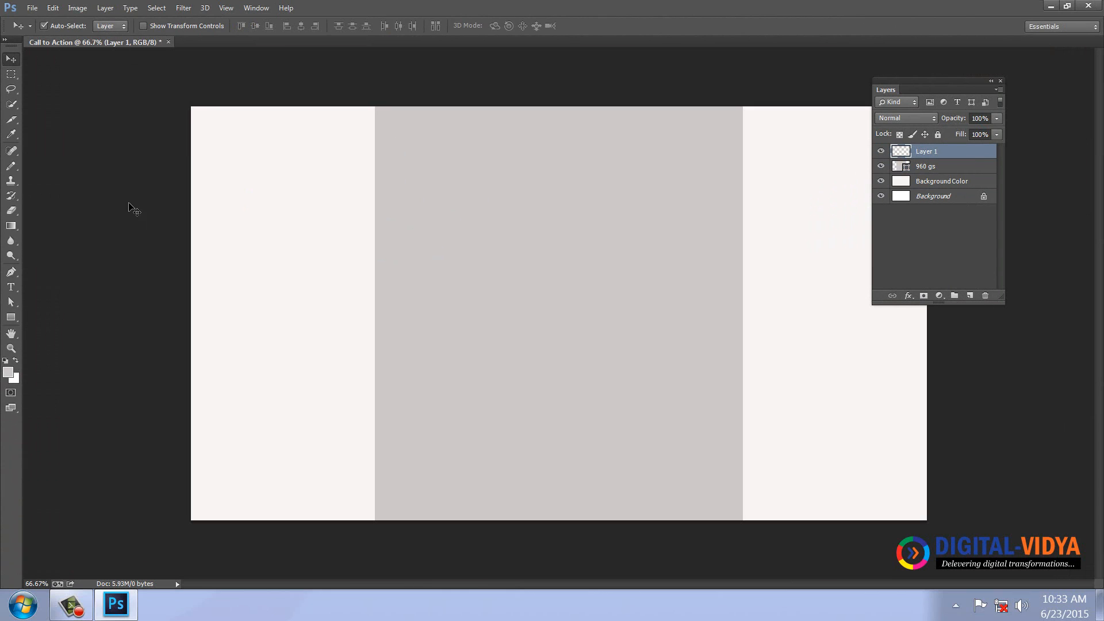
pyautogui.click(11, 317)
pyautogui.moveTo(130, 356); pyautogui.dragTo(984, 358)
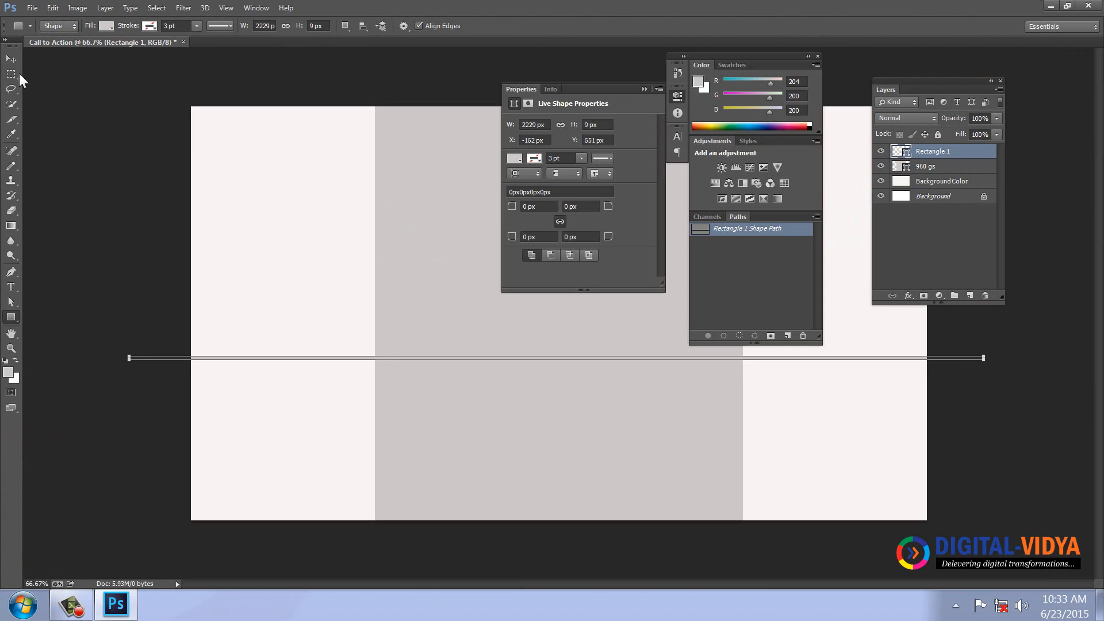
pyautogui.click(11, 59)
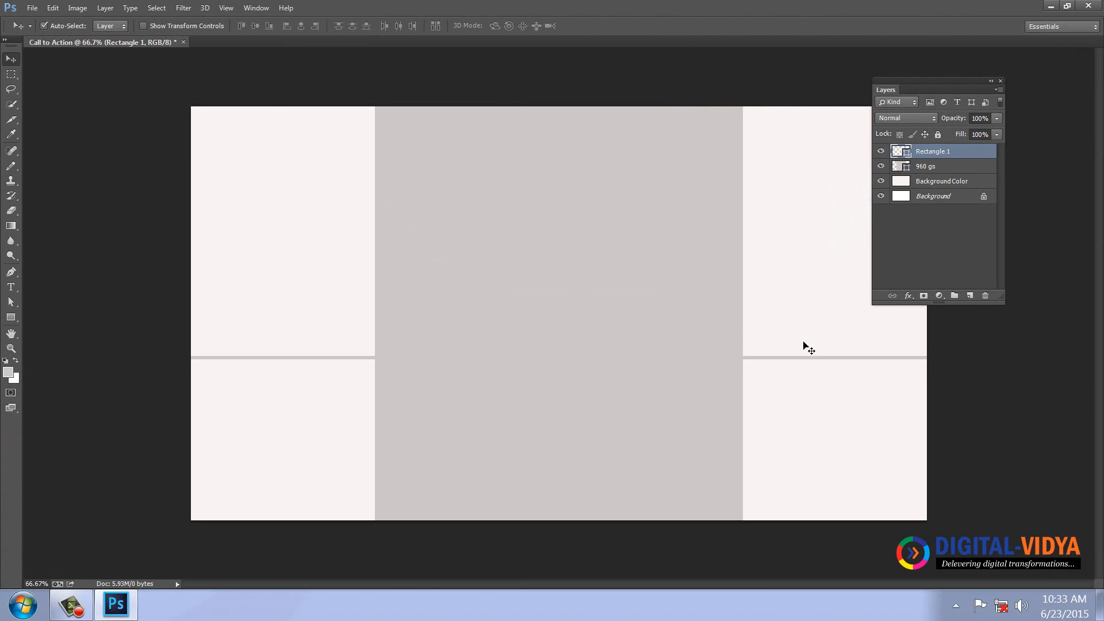
# Set the foreground colour to bright blue and recolour the thin horizontal rectangle with it.
pyautogui.click(8, 371)
pyautogui.moveTo(567, 307); pyautogui.dragTo(567, 227)
pyautogui.moveTo(543, 167); pyautogui.dragTo(548, 169)
pyautogui.click(667, 156)
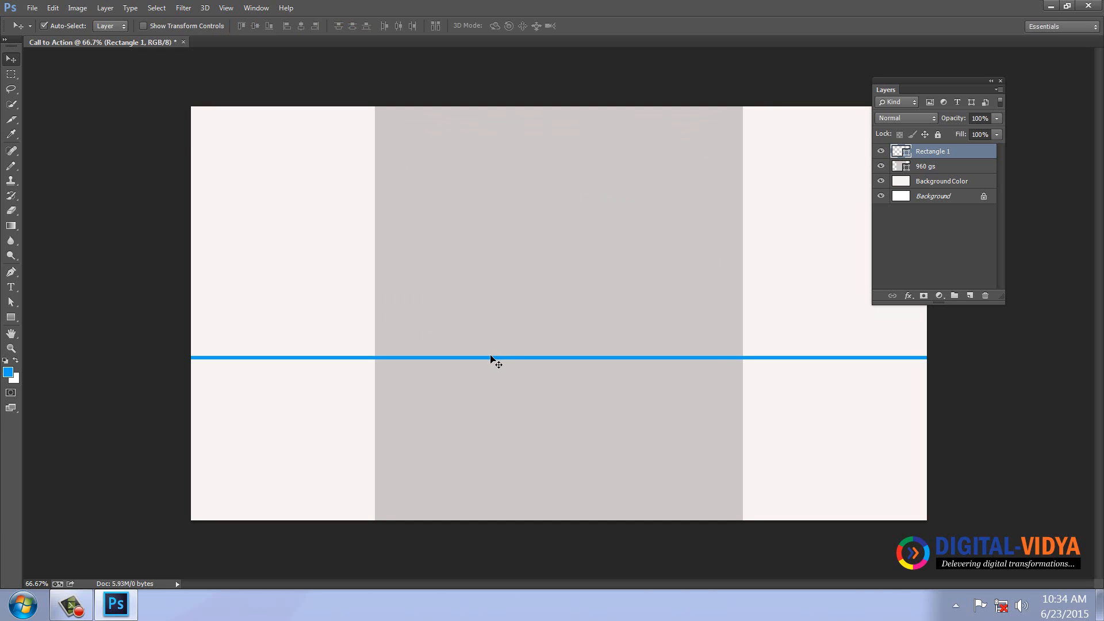
pyautogui.moveTo(495, 340); pyautogui.dragTo(492, 301)
pyautogui.hotkey('ctrl', 'z')
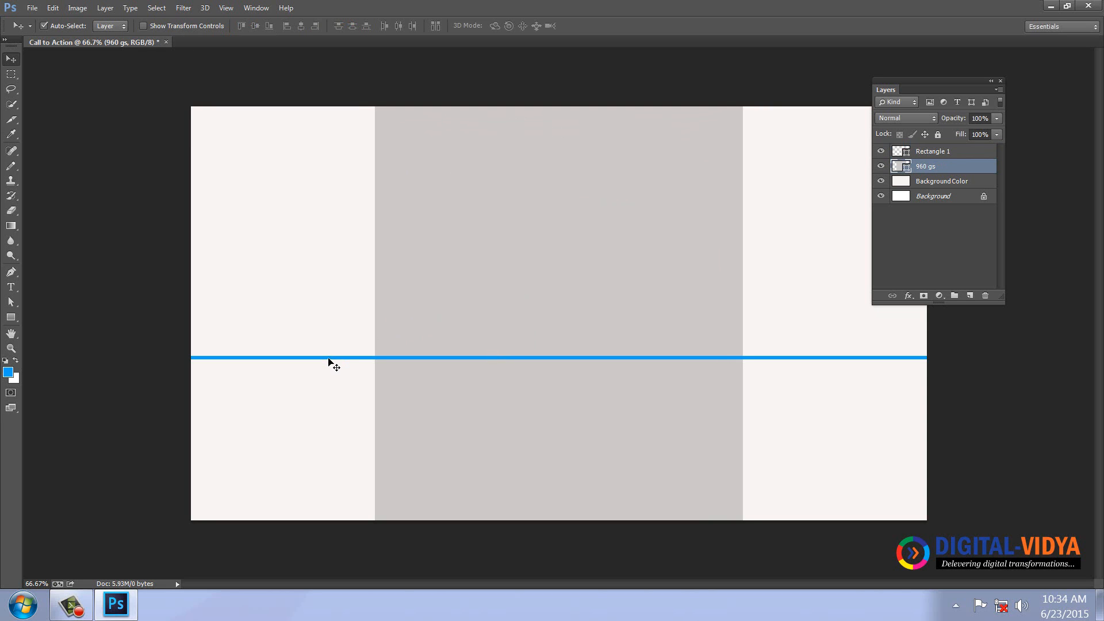
# Move the blue line to the canvas's top edge and set the 960 gs layer's opacity to 25%.
pyautogui.moveTo(329, 357); pyautogui.dragTo(331, 109)
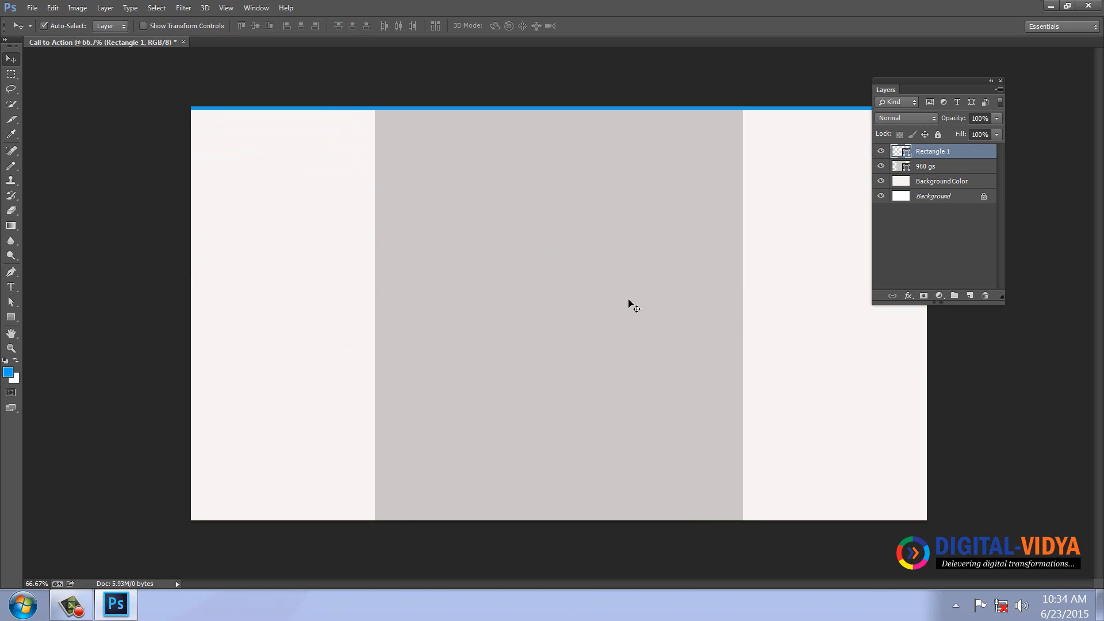
pyautogui.click(845, 177)
pyautogui.click(980, 118)
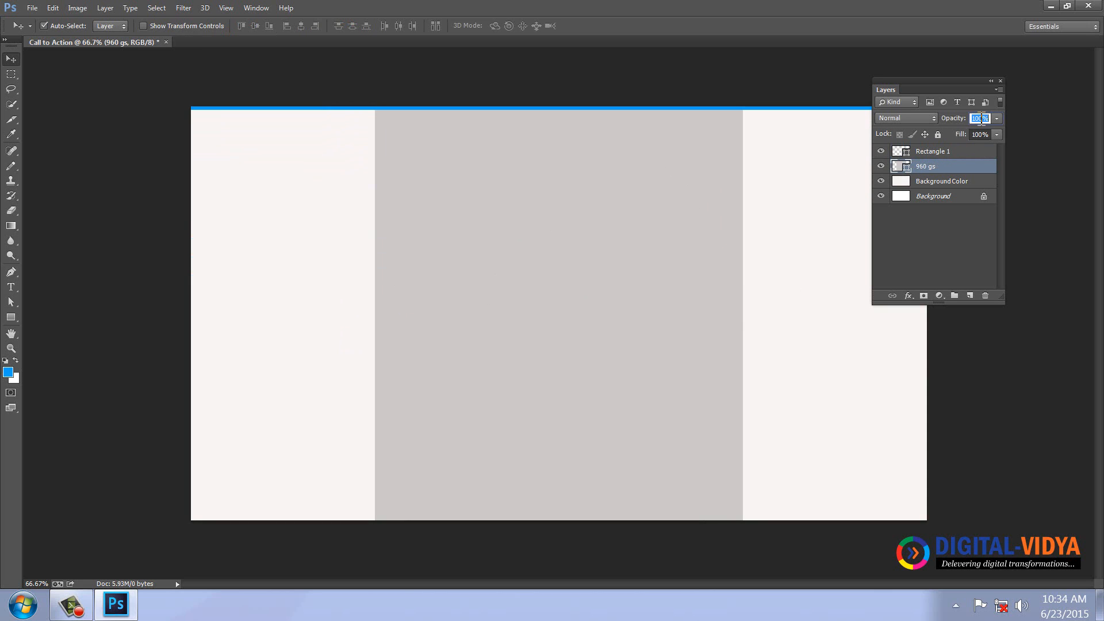
pyautogui.write('25')
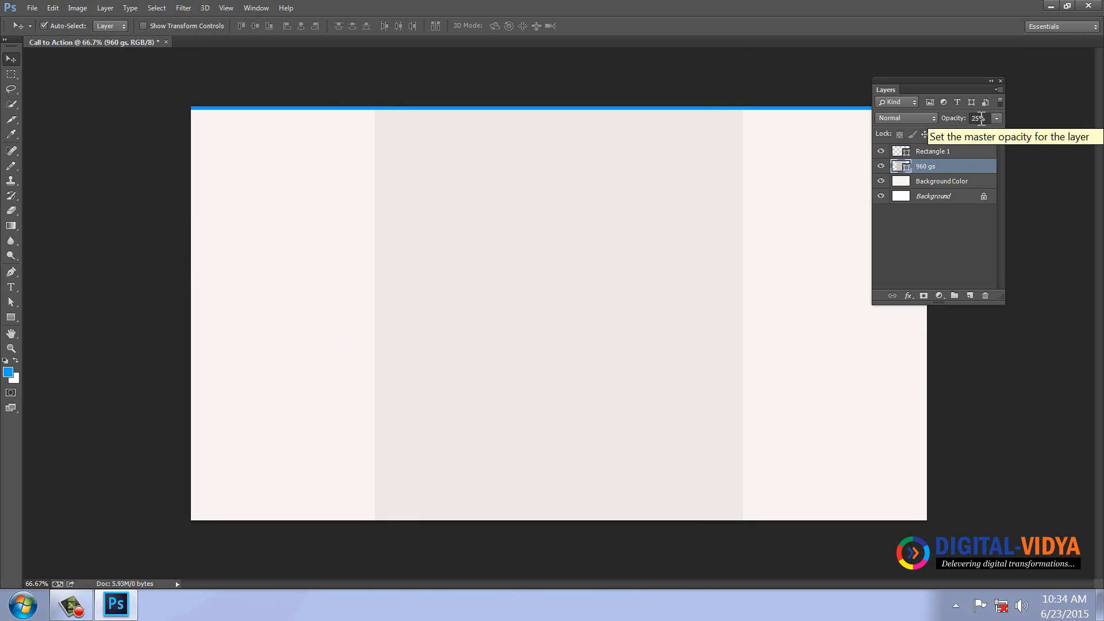
# Add a new layer above Rectangle 1 and create a rounded rectangle 400 px wide and 80 px high with 8 px corner radii.
pyautogui.hotkey('ctrl', '+')
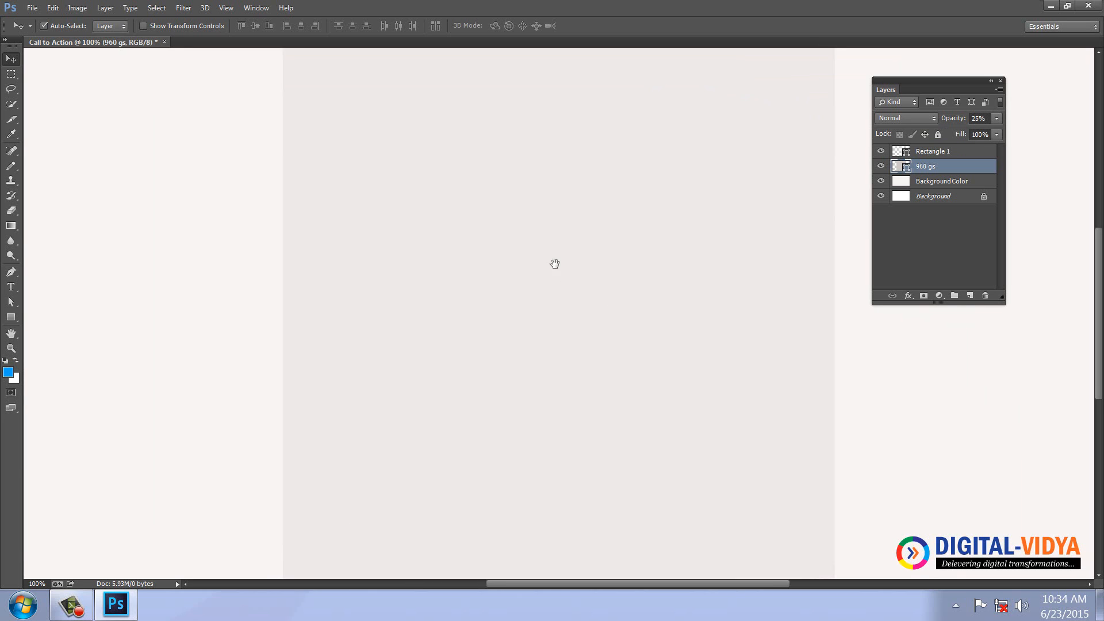
pyautogui.moveTo(552, 265); pyautogui.dragTo(539, 297)
pyautogui.click(959, 151)
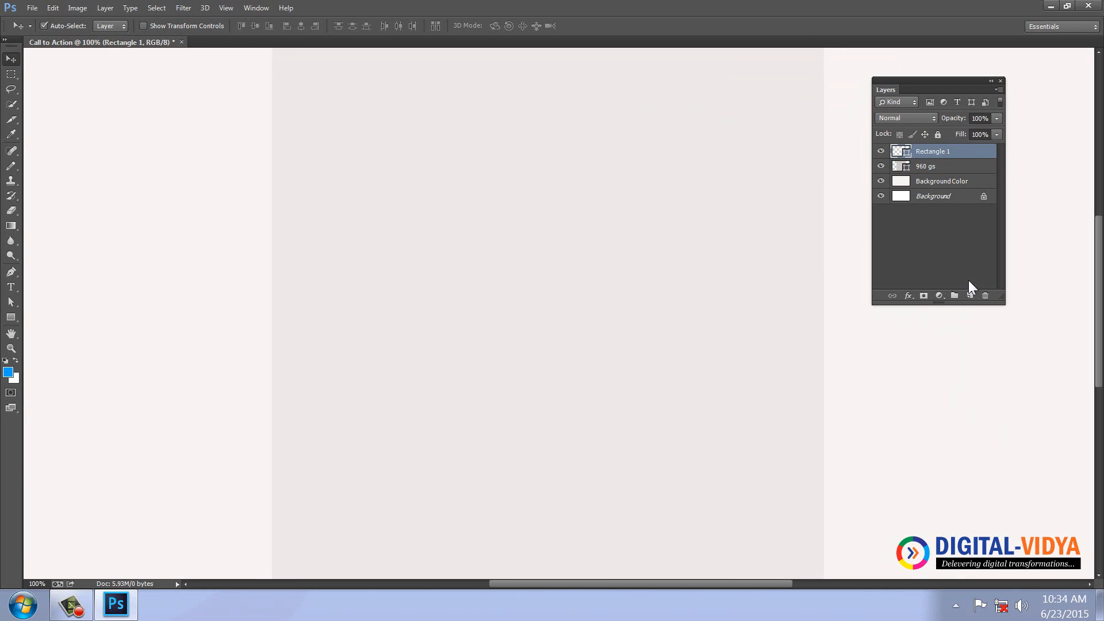
pyautogui.click(969, 295)
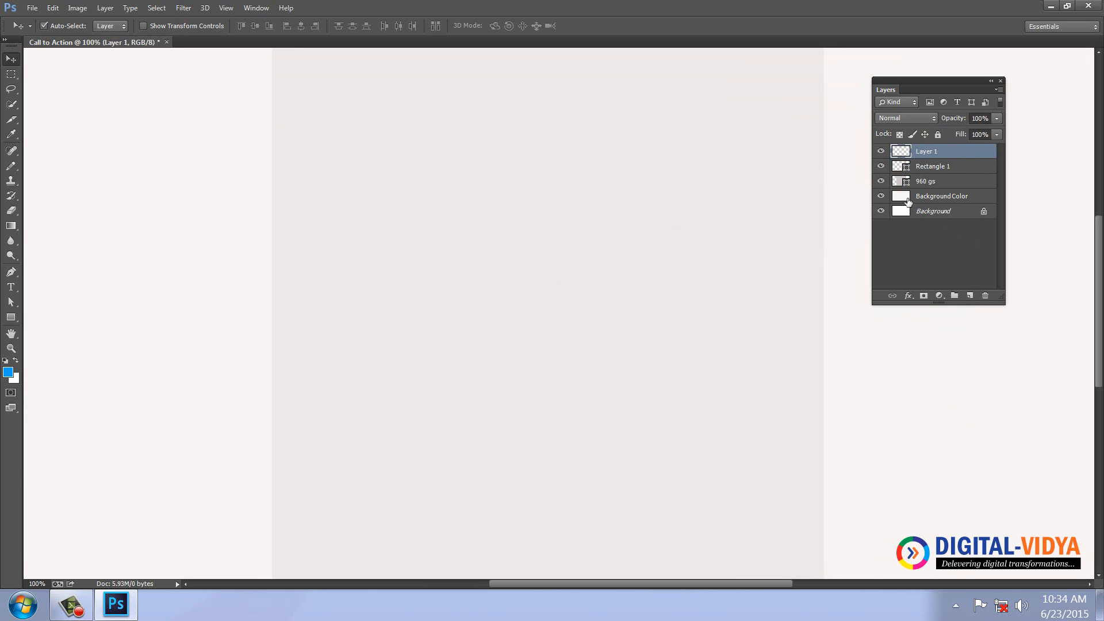
pyautogui.click(10, 317)
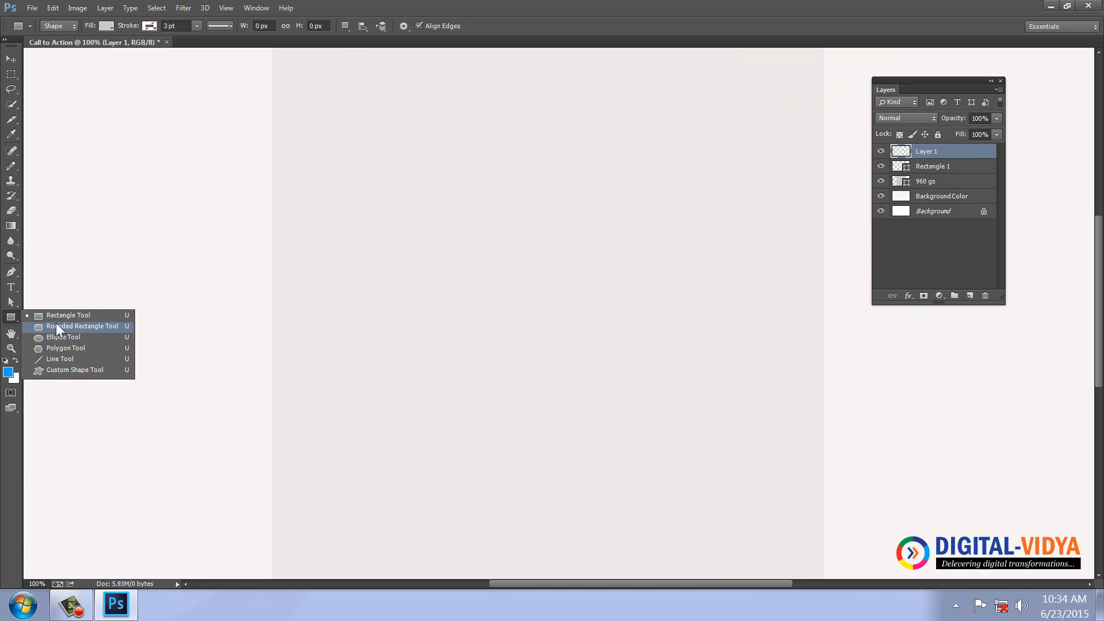
pyautogui.click(56, 331)
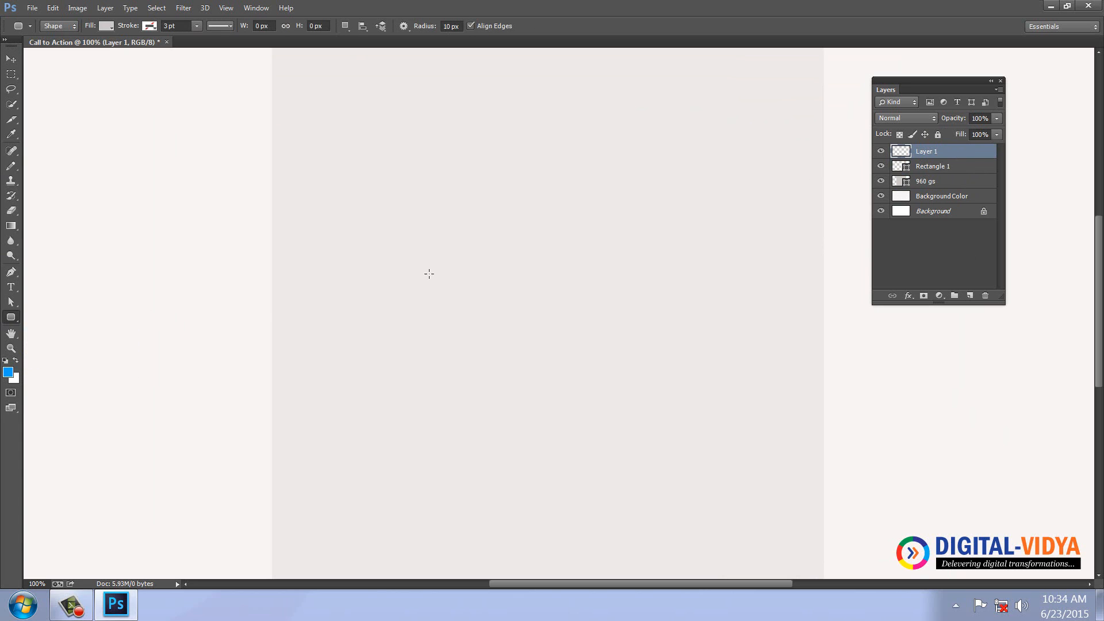
pyautogui.click(369, 243)
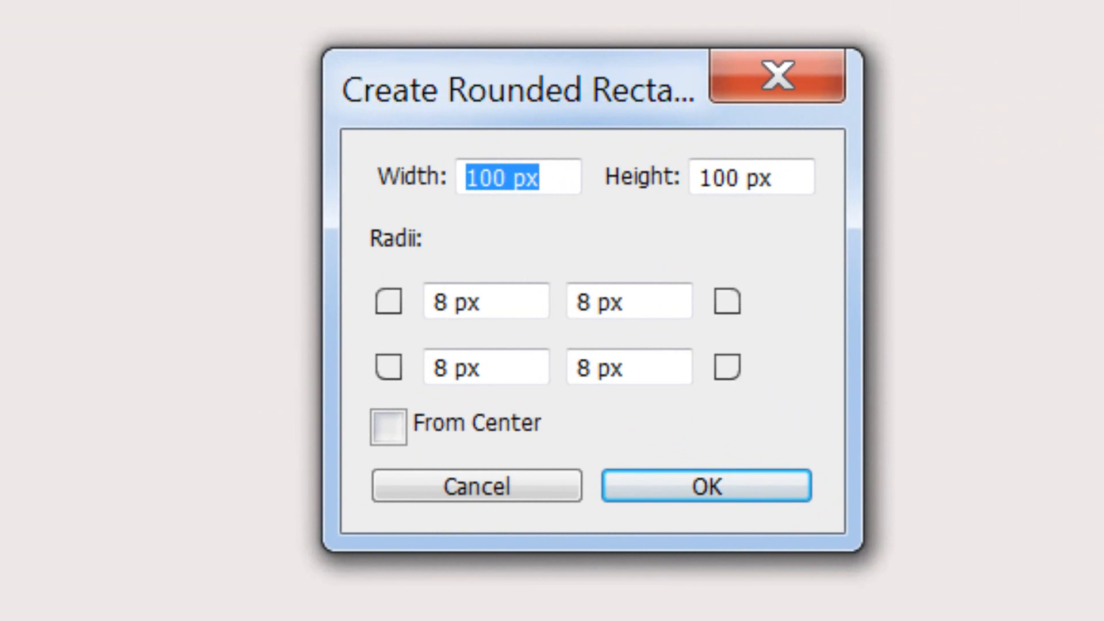
pyautogui.write('400')
pyautogui.press('Tab')
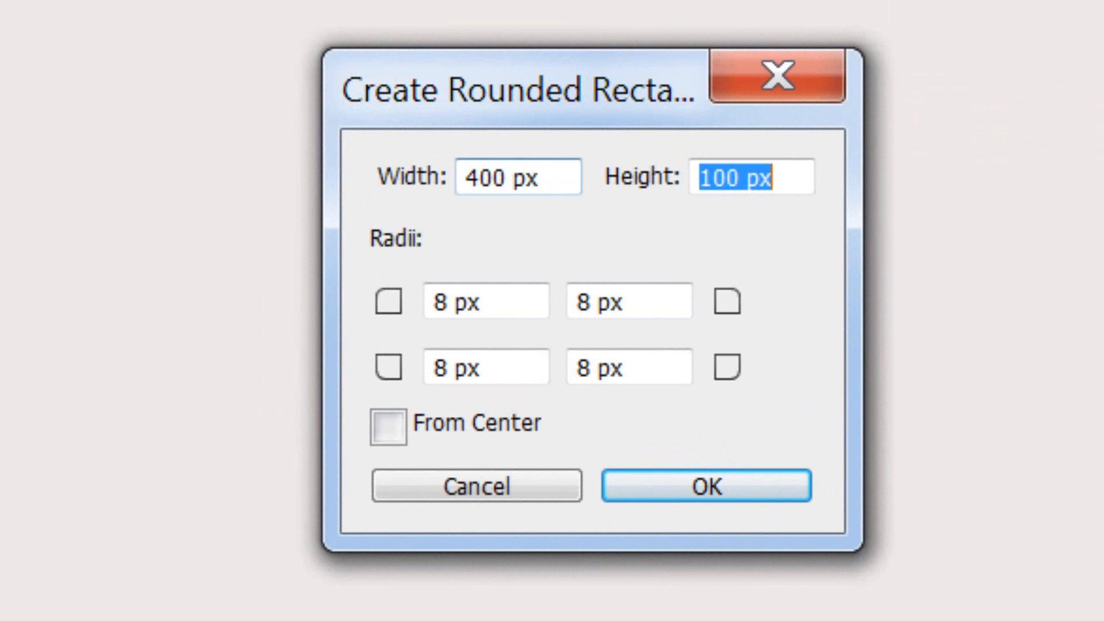
pyautogui.write('80')
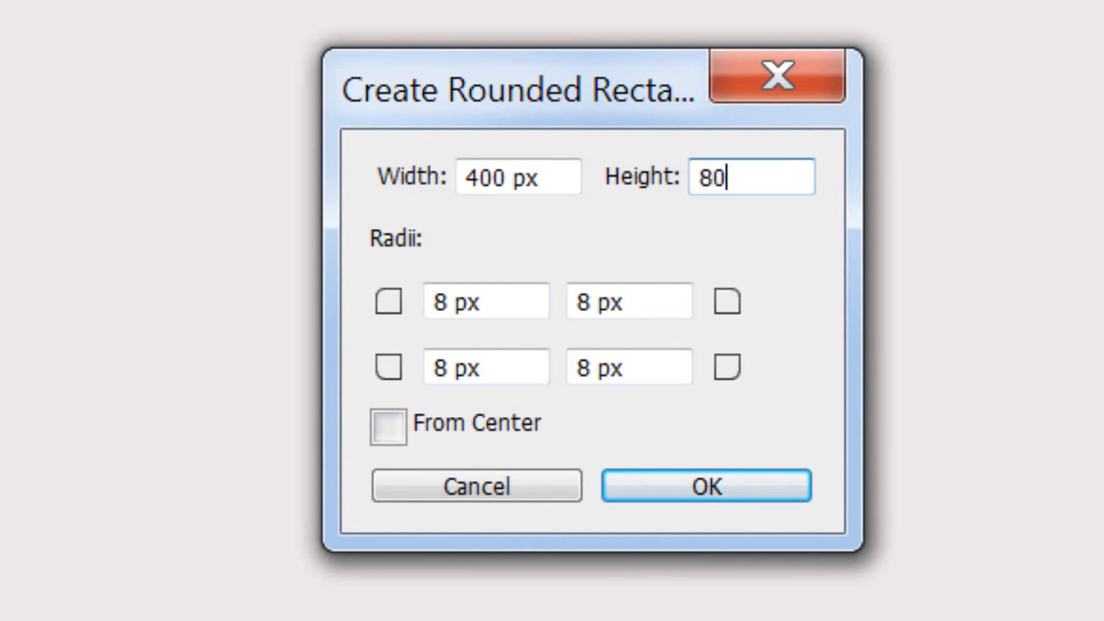
pyautogui.press('Tab')
pyautogui.press('Return')
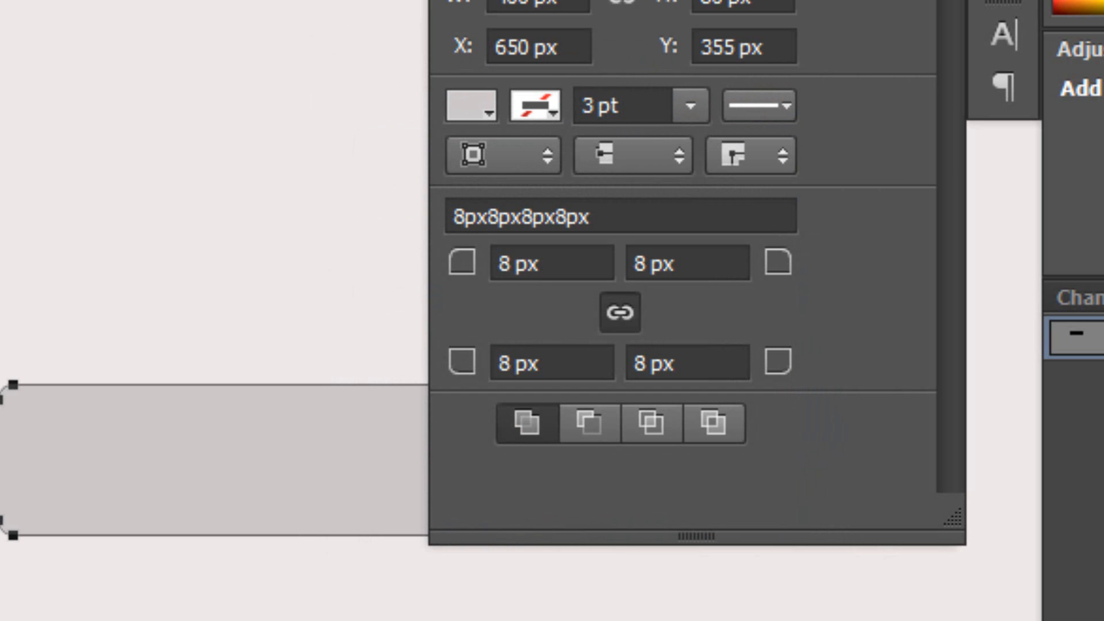
pyautogui.press('Tab')
# Fully lock the Background Color layer and the 960 gs layer.
pyautogui.click(97, 253)
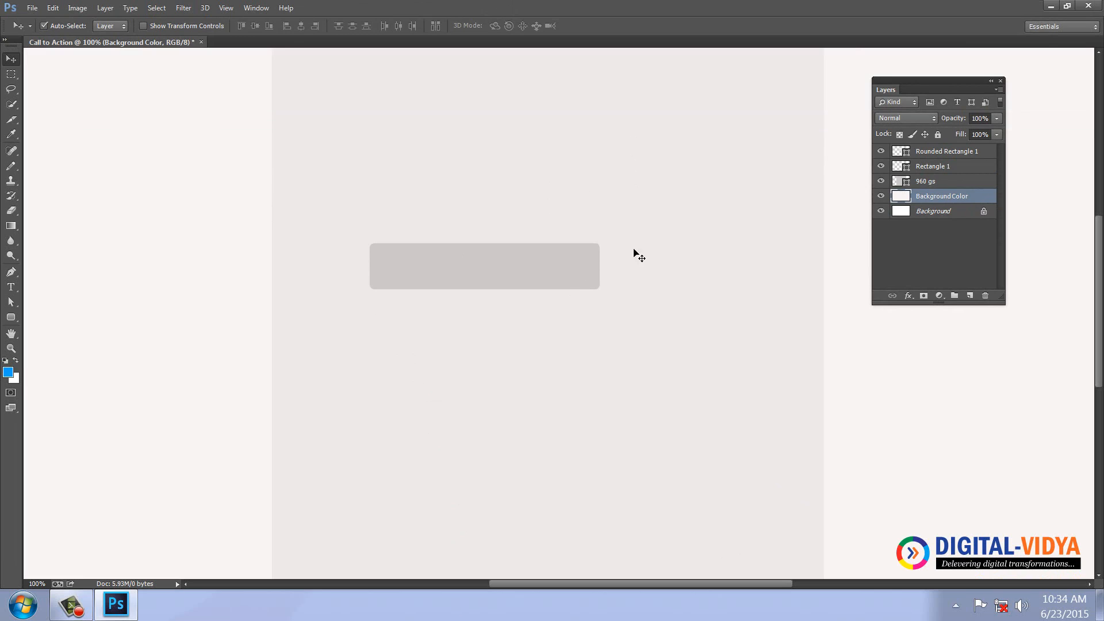
pyautogui.click(937, 134)
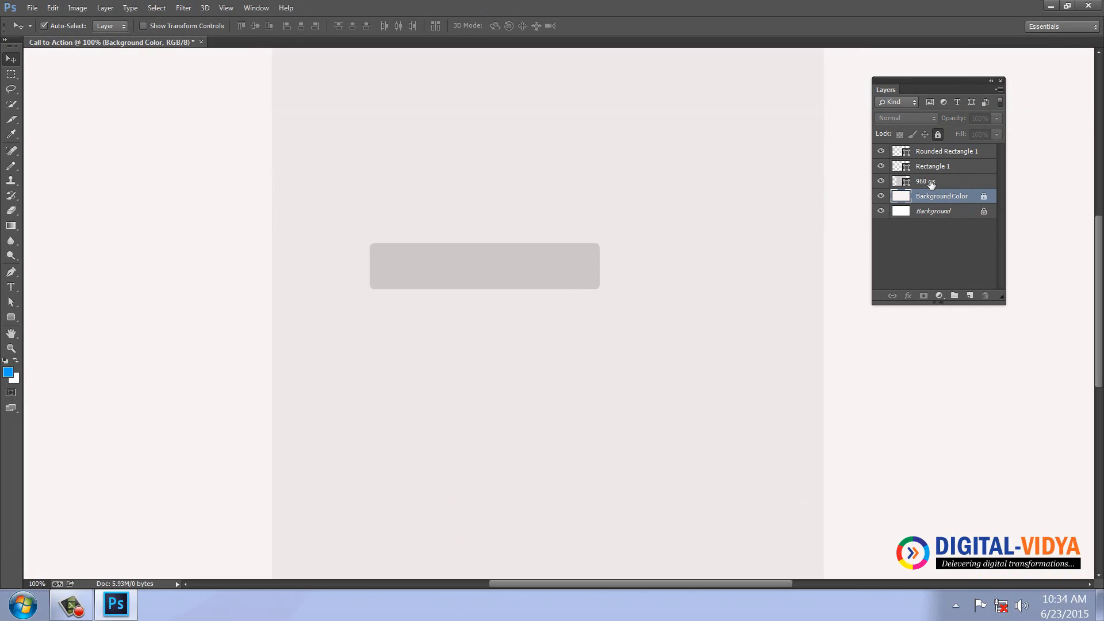
pyautogui.click(933, 181)
pyautogui.click(937, 134)
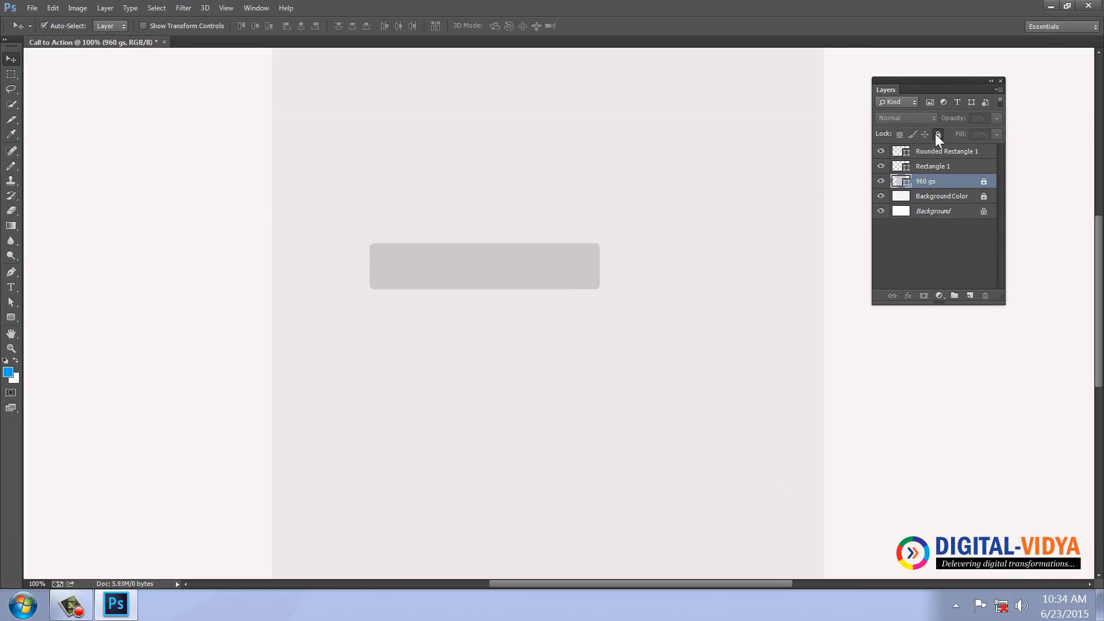
# Delete the Rectangle 1 layer that holds the blue line.
pyautogui.click(881, 150)
pyautogui.click(880, 150)
pyautogui.click(921, 168)
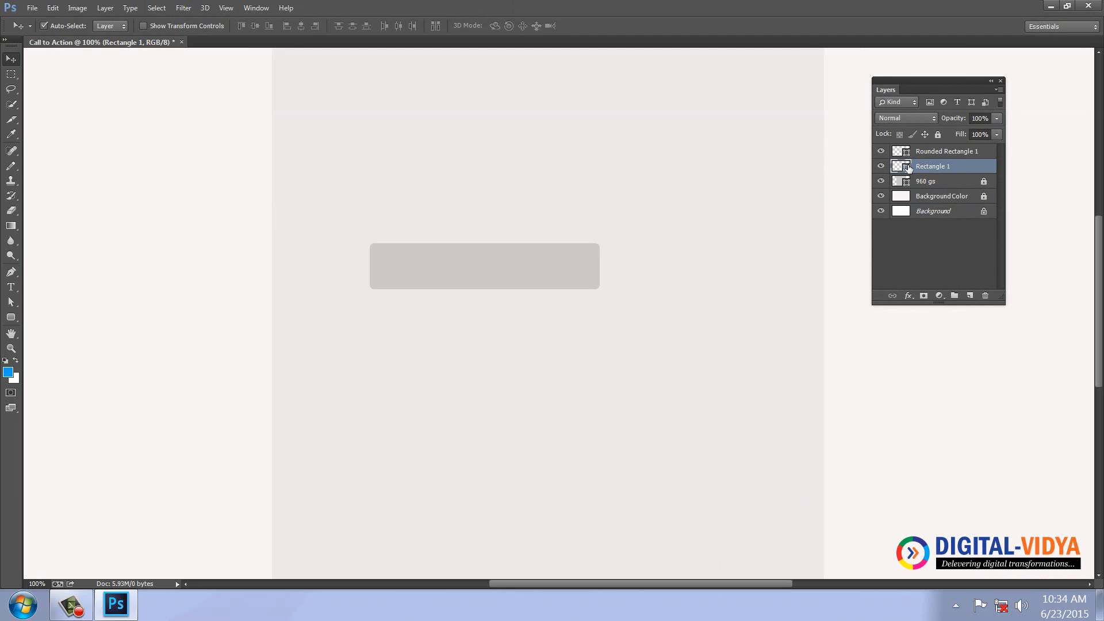
pyautogui.click(985, 296)
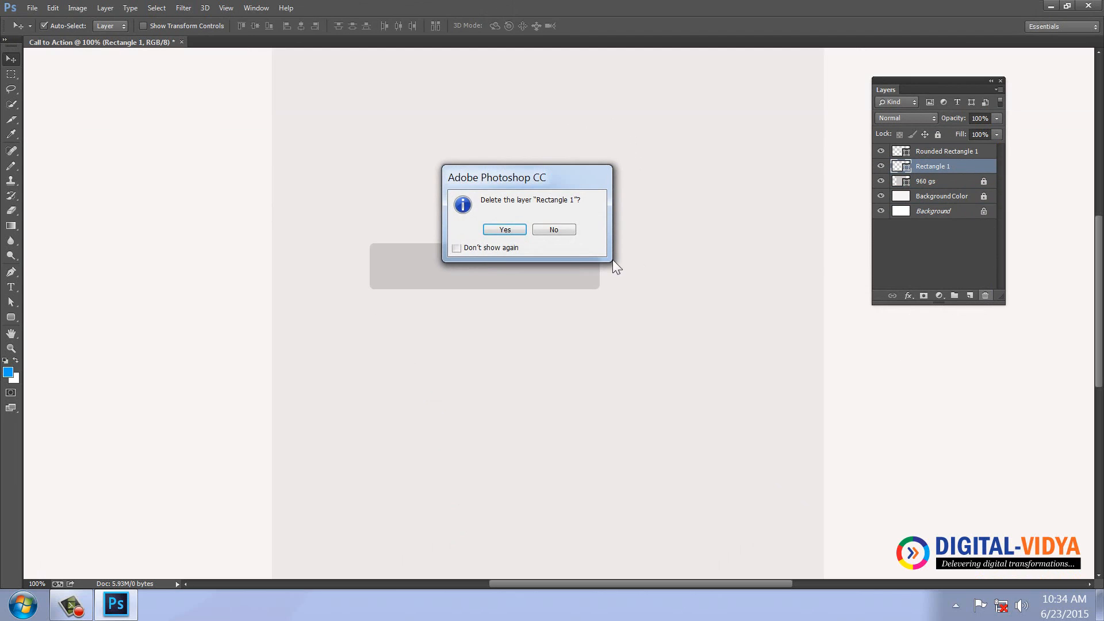
pyautogui.click(510, 230)
# Move the rounded rectangle towards the guide column's centre and narrow it by shifting its right-end anchor points about 30 px inwards.
pyautogui.moveTo(505, 263); pyautogui.dragTo(563, 230)
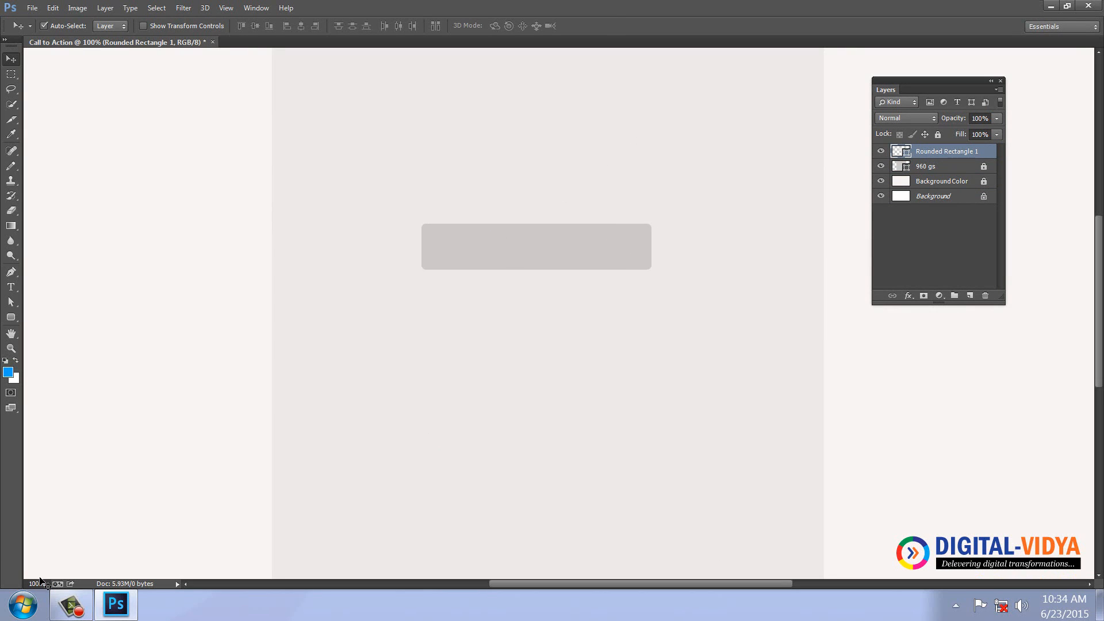
pyautogui.click(11, 317)
pyautogui.moveTo(12, 304); pyautogui.dragTo(35, 312)
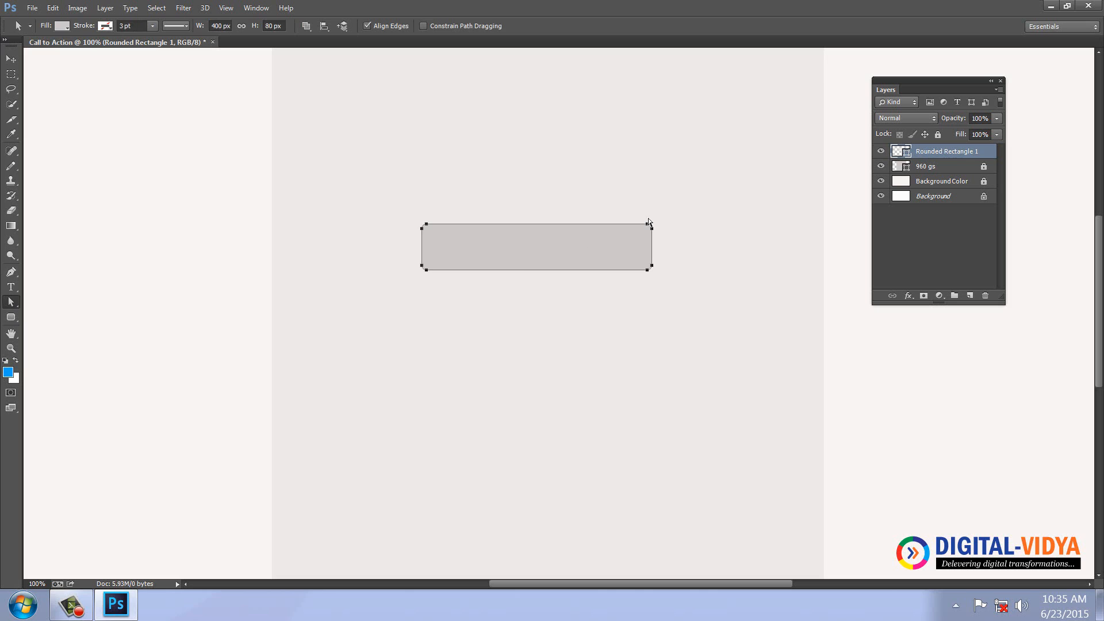
pyautogui.moveTo(688, 281); pyautogui.dragTo(688, 296)
pyautogui.hotkey('shift', 'Left')
pyautogui.hotkey('shift', 'Left')
pyautogui.hotkey('shift', 'Left')
pyautogui.click(713, 329)
pyautogui.moveTo(670, 318); pyautogui.dragTo(660, 276)
pyautogui.click(291, 257)
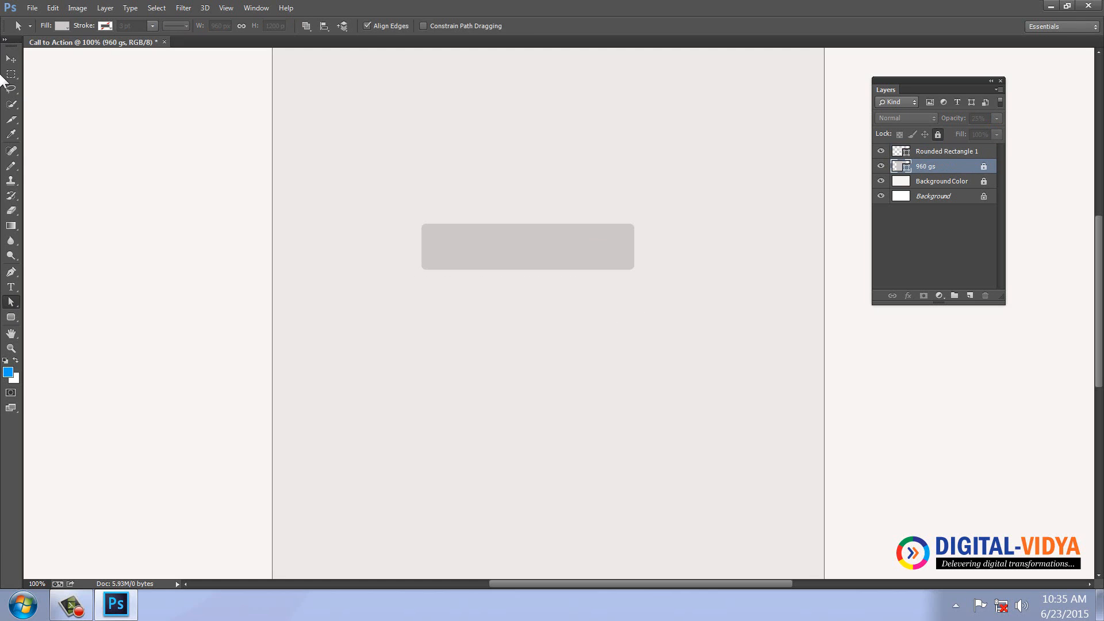
# Move the narrowed rounded rectangle slightly lower within the guide column.
pyautogui.click(11, 59)
pyautogui.click(71, 130)
pyautogui.moveTo(599, 344); pyautogui.dragTo(576, 384)
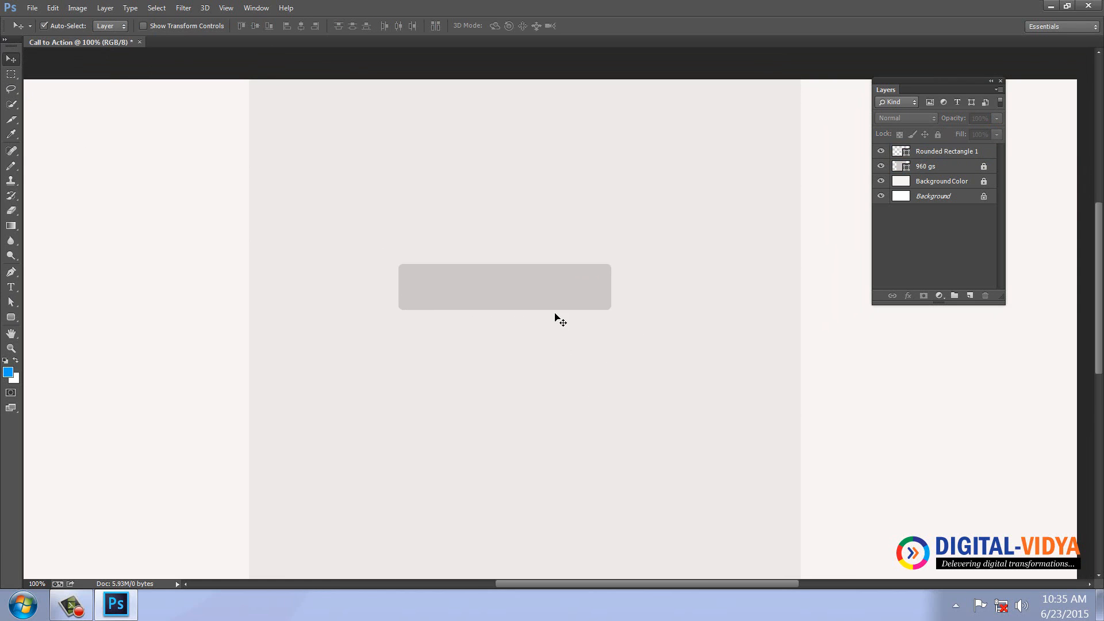
pyautogui.moveTo(555, 307)
pyautogui.mouseDown()
pyautogui.moveTo(605, 333)
pyautogui.moveTo(561, 309)
pyautogui.moveTo(557, 337)
pyautogui.moveTo(560, 322)
pyautogui.mouseUp()
# Add a Gradient Overlay to the rounded rectangle and set the gradient's 0% colour stop to bright blue 09bef9.
pyautogui.click(909, 294)
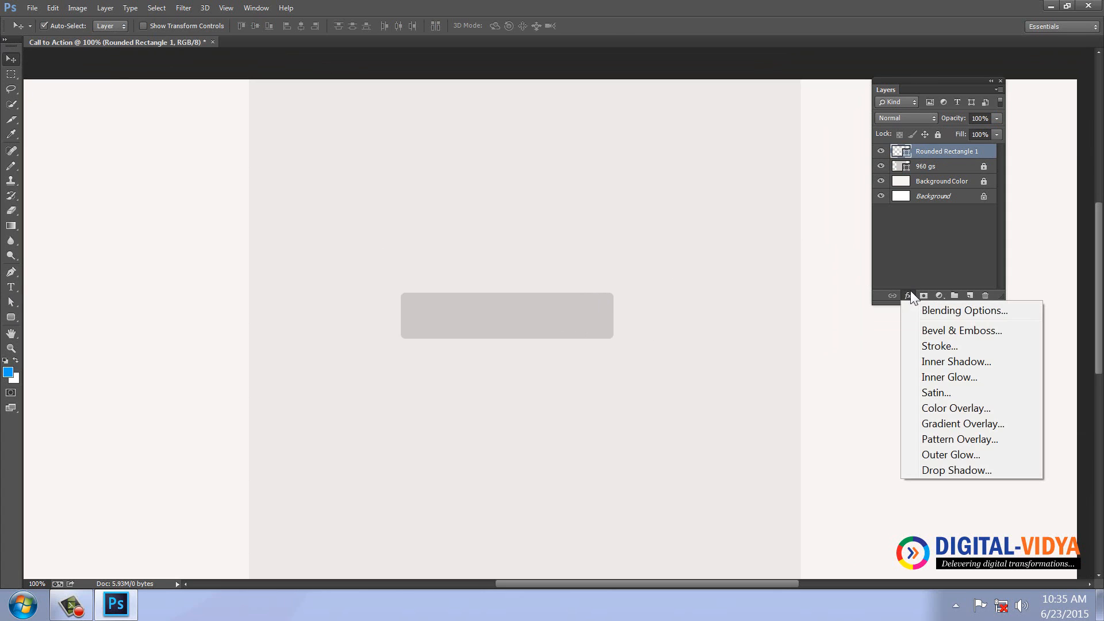
pyautogui.click(941, 421)
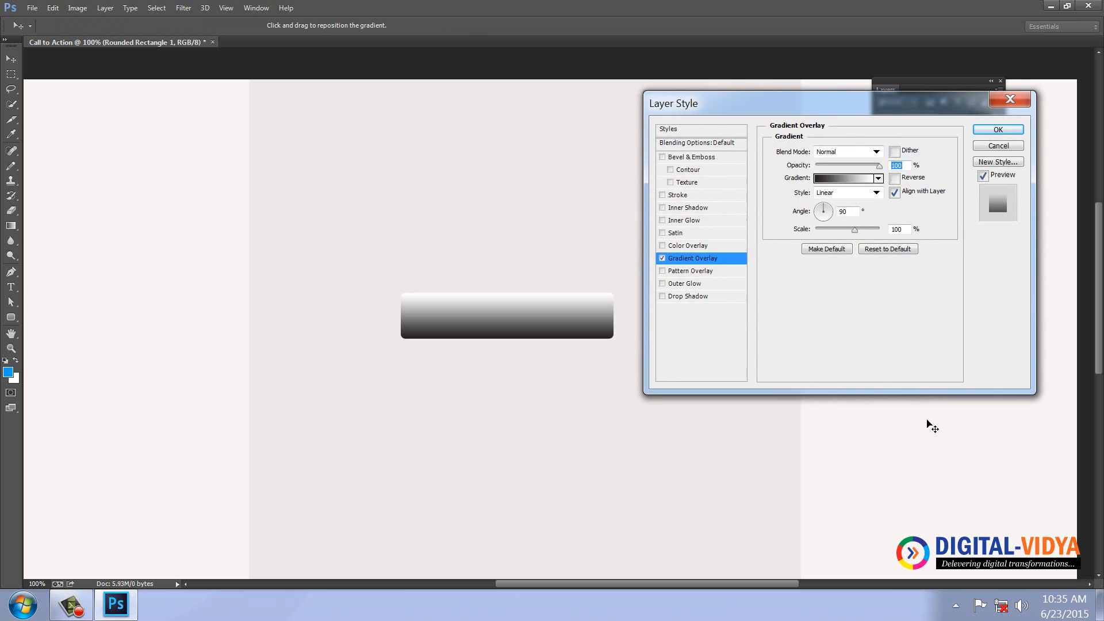
pyautogui.click(838, 179)
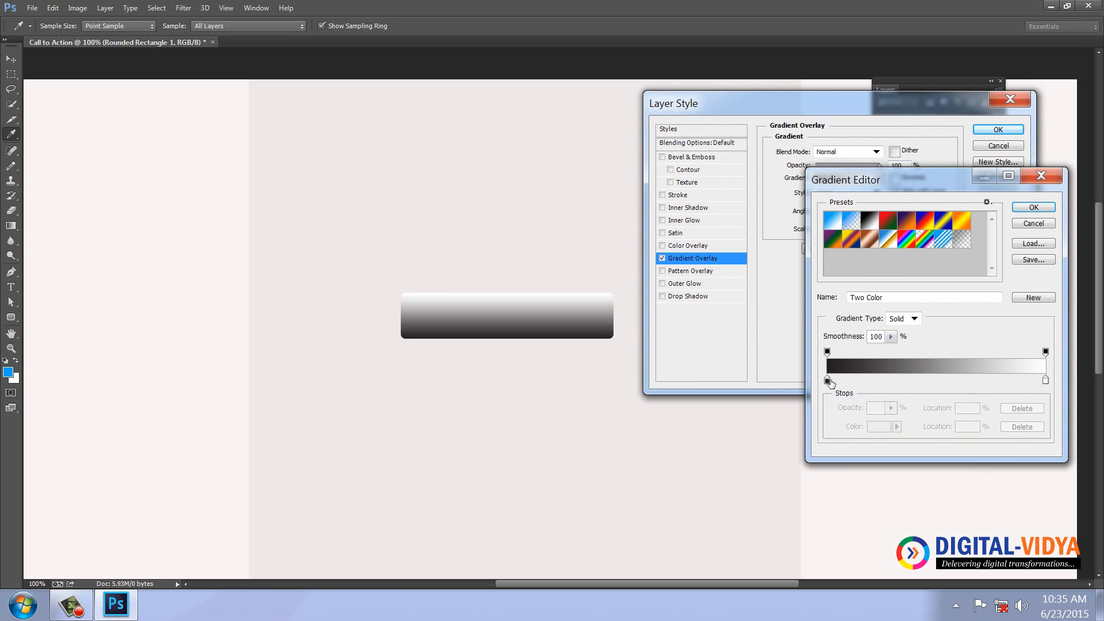
pyautogui.click(827, 380)
pyautogui.click(875, 428)
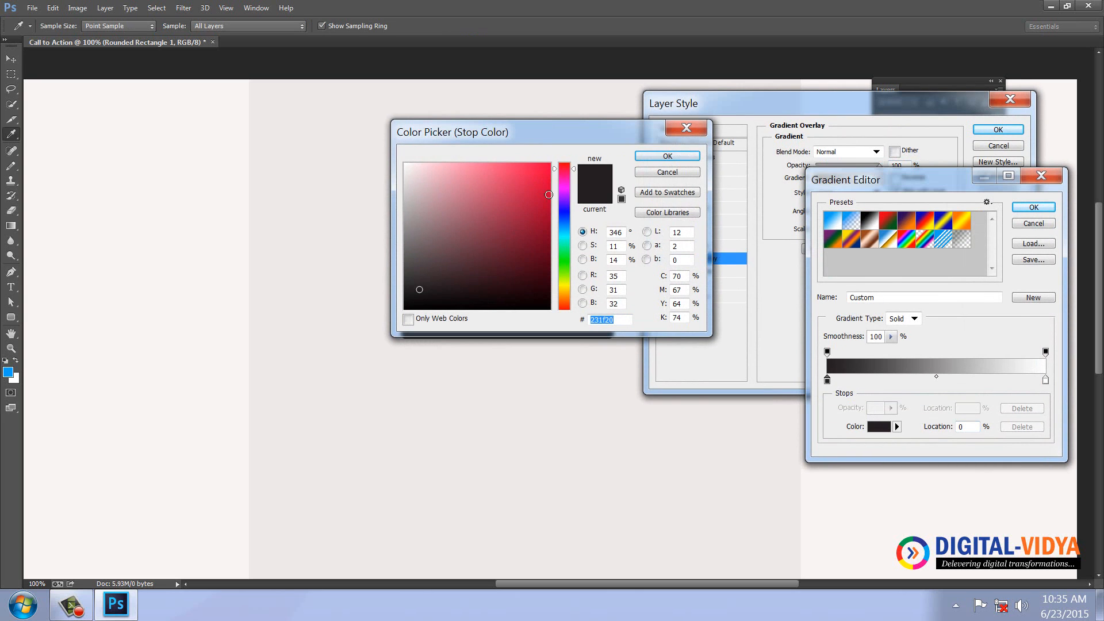
pyautogui.click(565, 230)
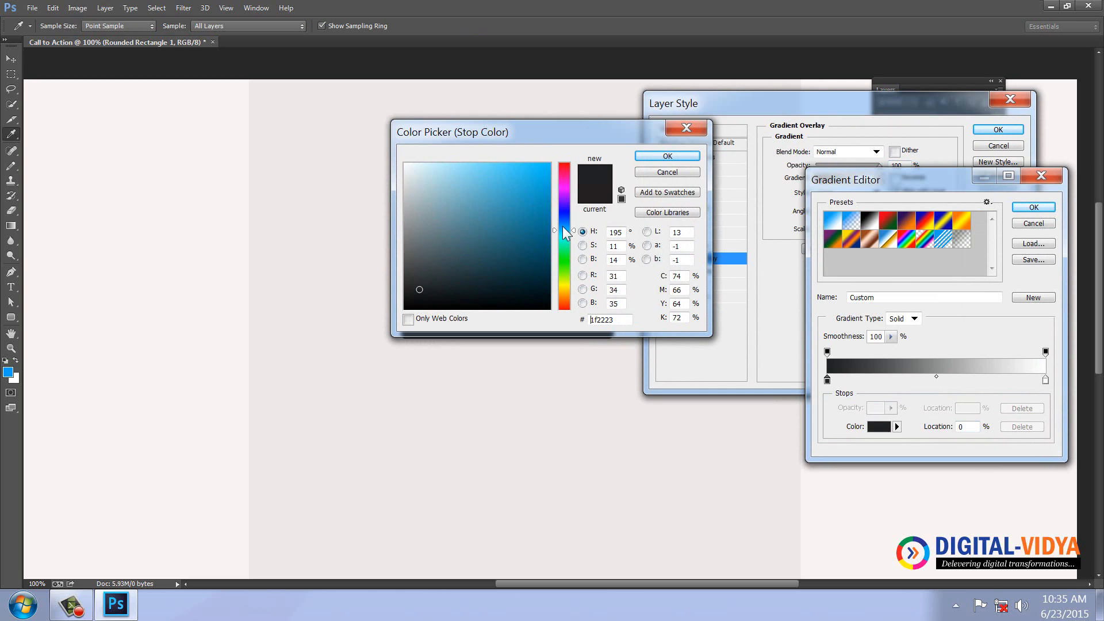
pyautogui.moveTo(550, 185); pyautogui.dragTo(545, 166)
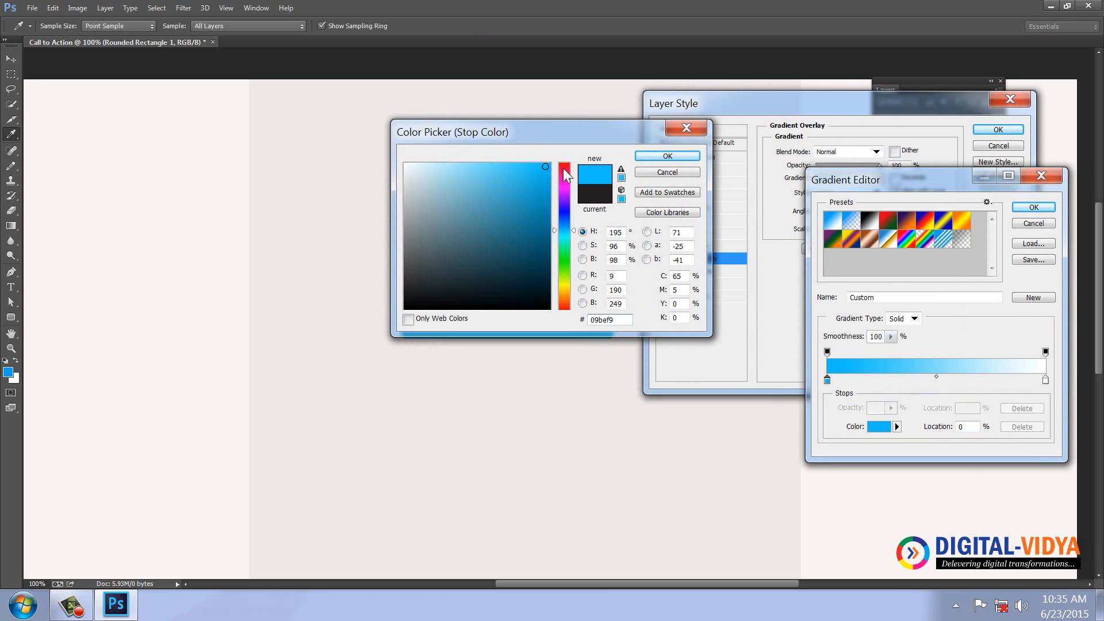
pyautogui.click(667, 156)
# Set the gradient's 100% colour stop to the slightly darker blue 01a1d6.
pyautogui.click(1046, 380)
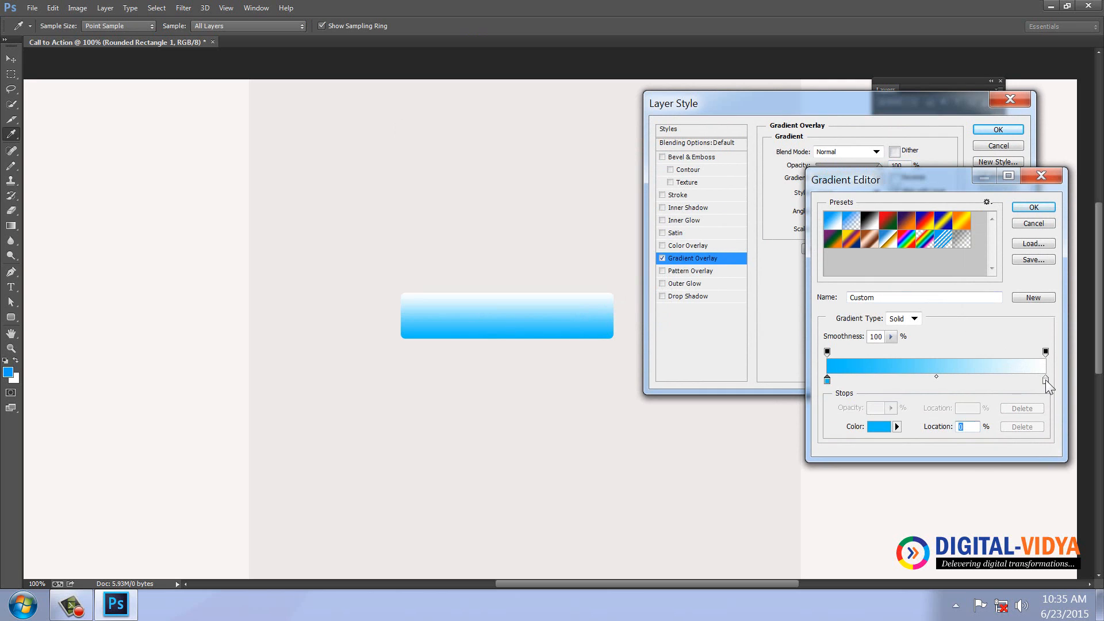
pyautogui.click(879, 426)
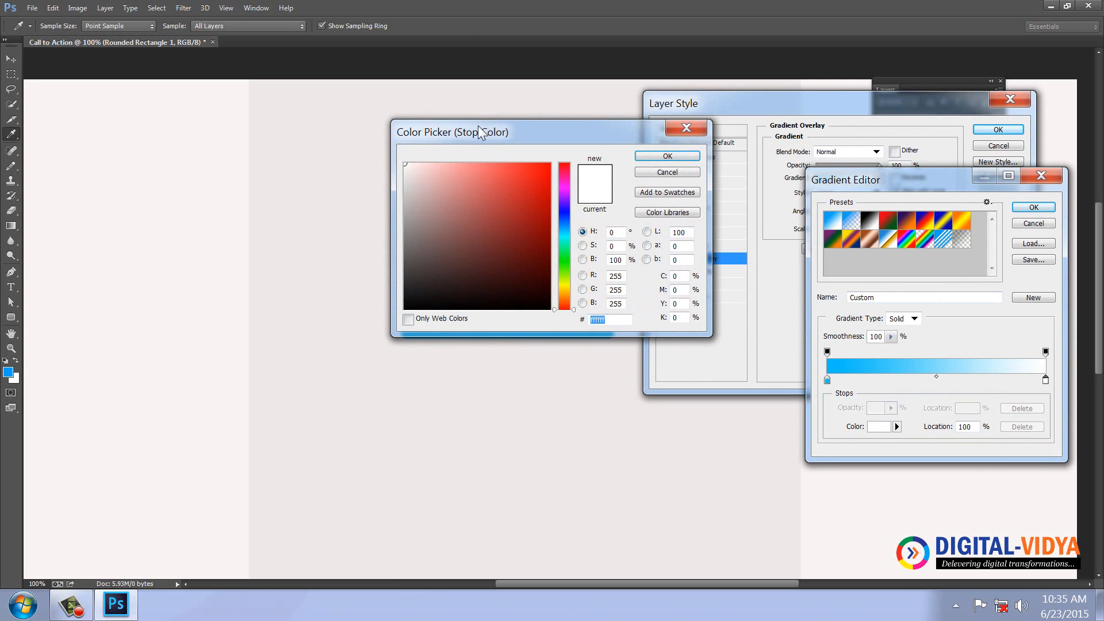
pyautogui.moveTo(480, 131); pyautogui.dragTo(567, 108)
pyautogui.click(447, 328)
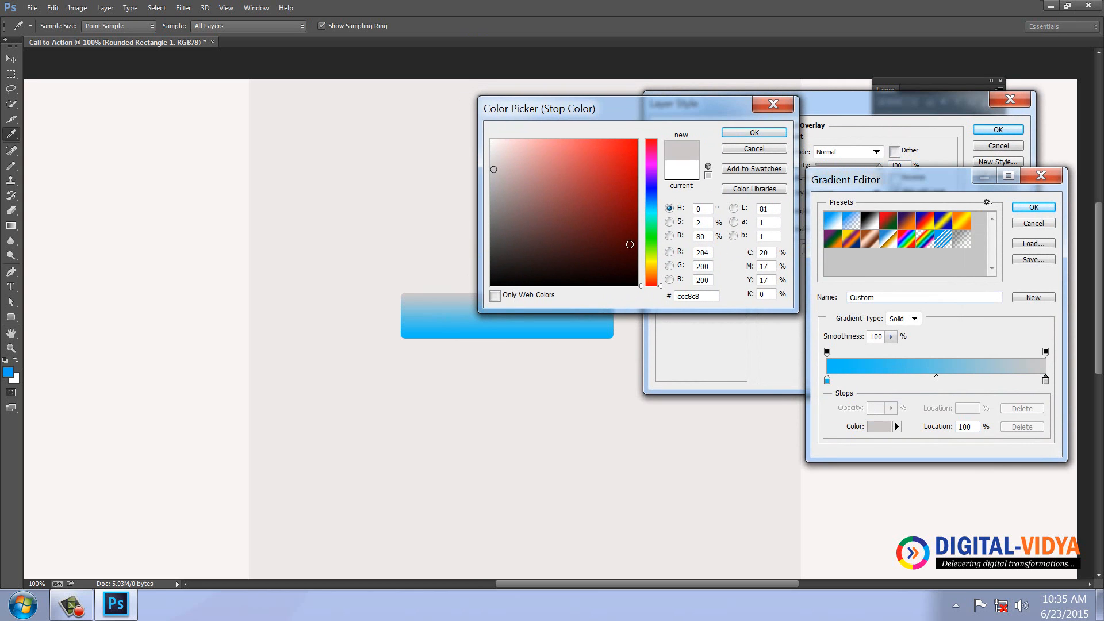
pyautogui.moveTo(655, 206); pyautogui.dragTo(655, 208)
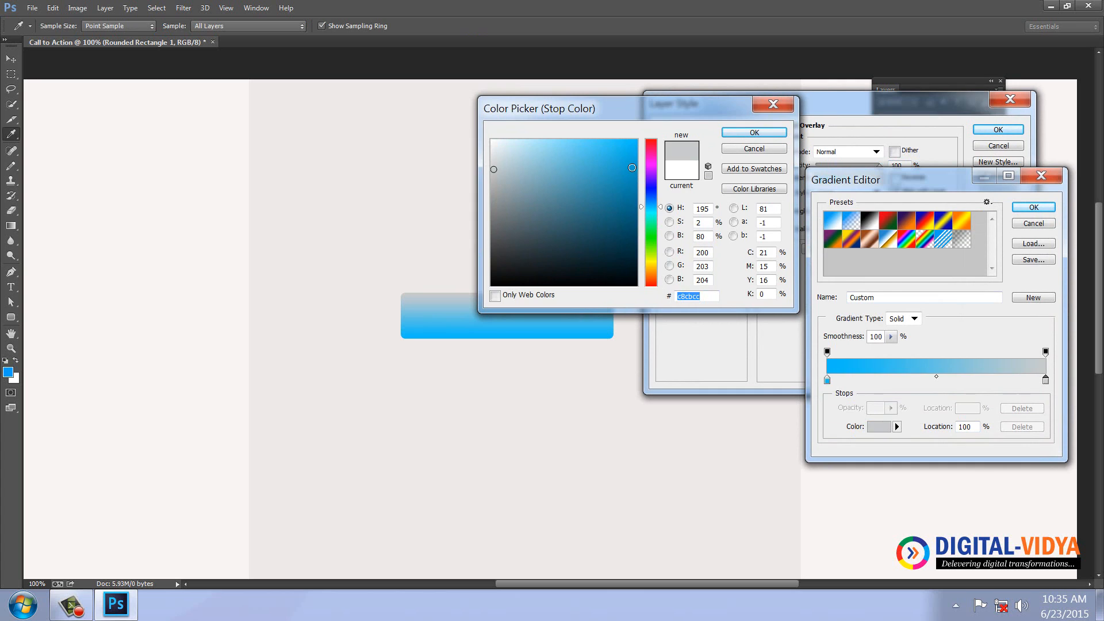
pyautogui.click(632, 167)
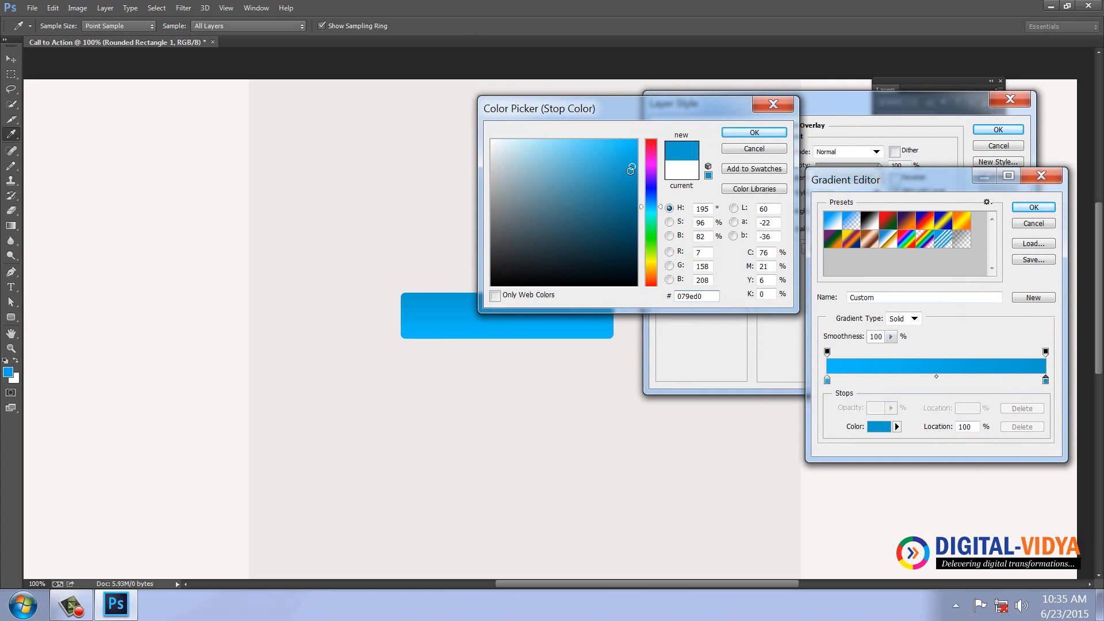
pyautogui.moveTo(631, 170); pyautogui.dragTo(636, 163)
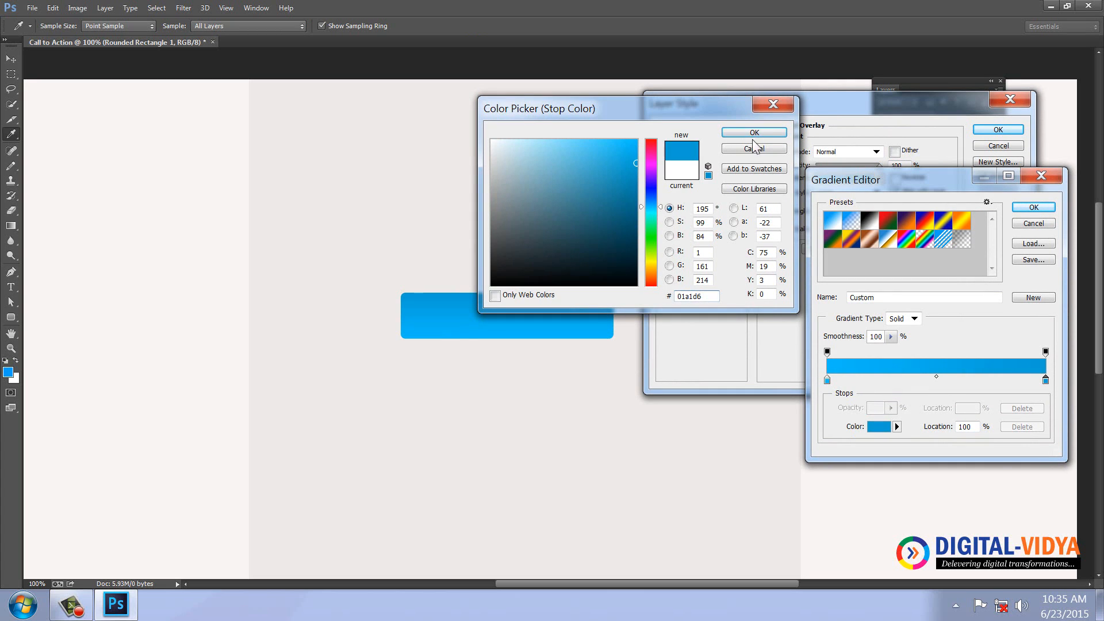
pyautogui.click(771, 132)
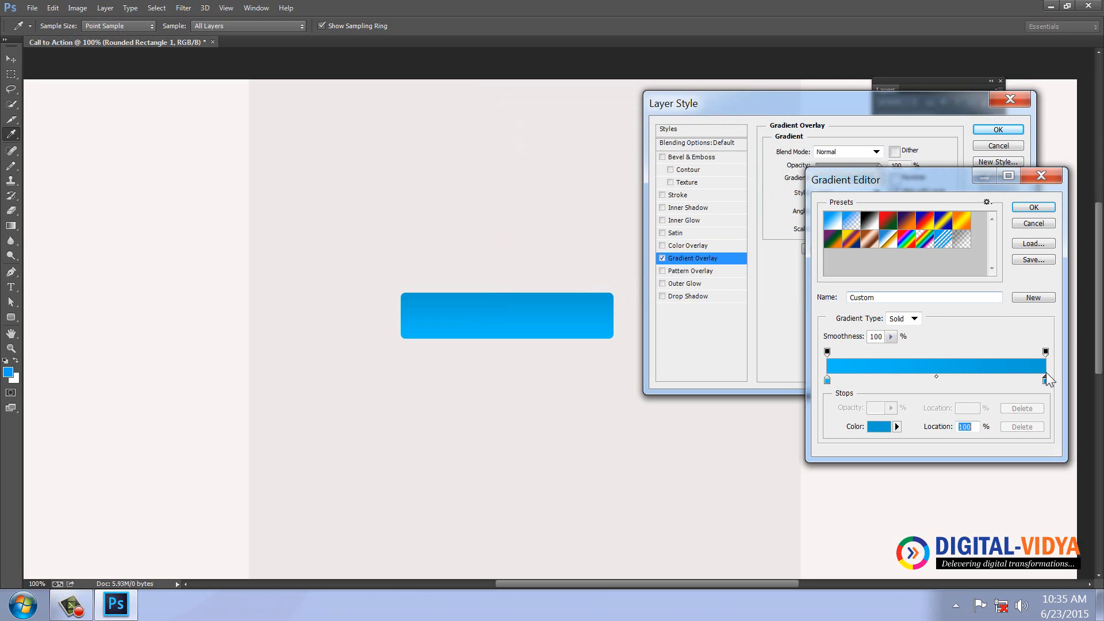
# Darken the gradient's 100% colour stop to 069acb and apply the edited gradient to the overlay.
pyautogui.click(878, 426)
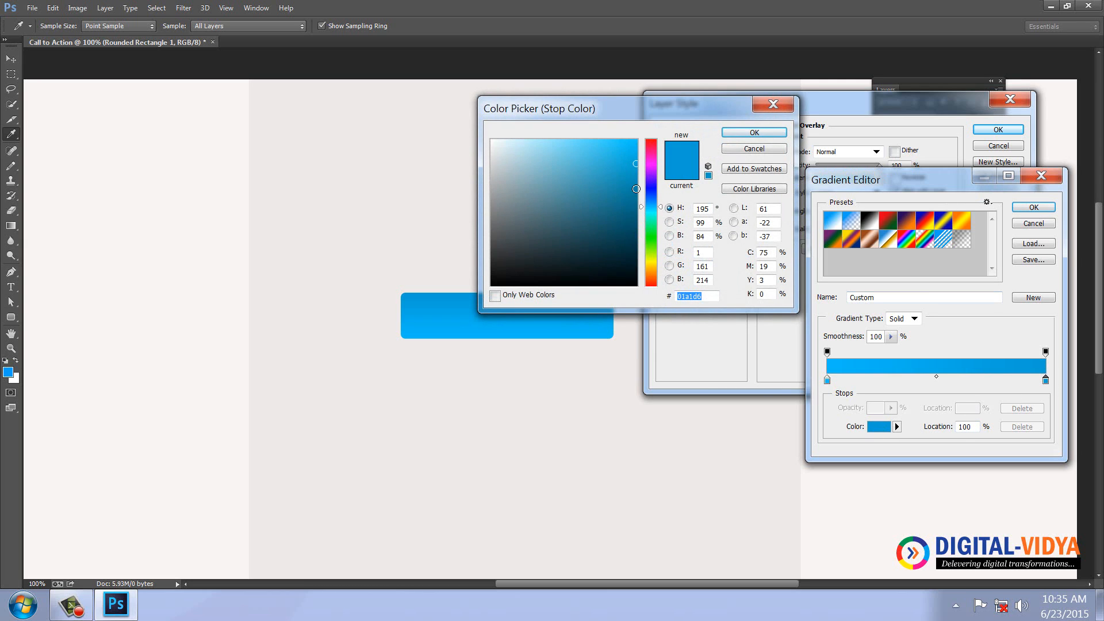
pyautogui.moveTo(635, 174); pyautogui.dragTo(633, 170)
pyautogui.click(754, 132)
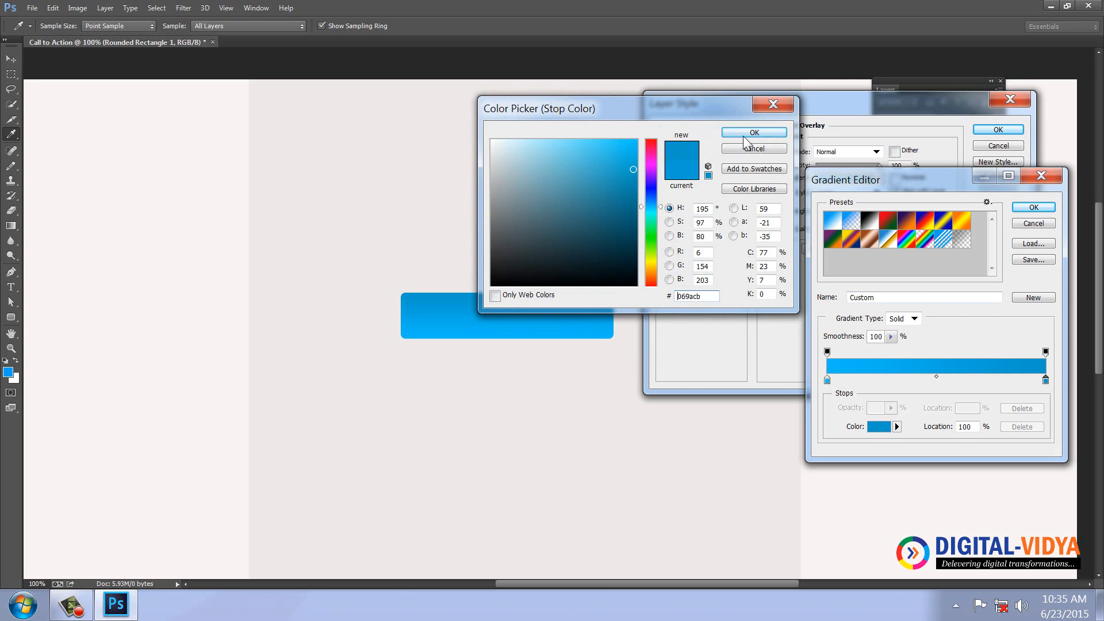
pyautogui.click(1038, 207)
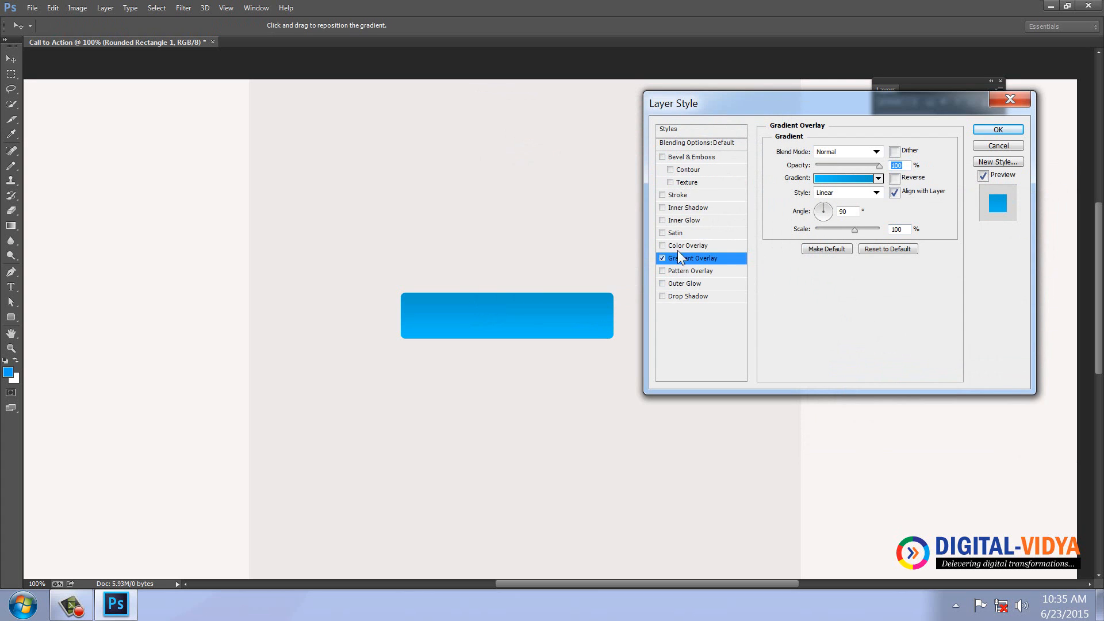
# Add a Stroke effect to the rounded rectangle and choose a medium blue, close to the gradient's darker end, as its colour.
pyautogui.click(674, 195)
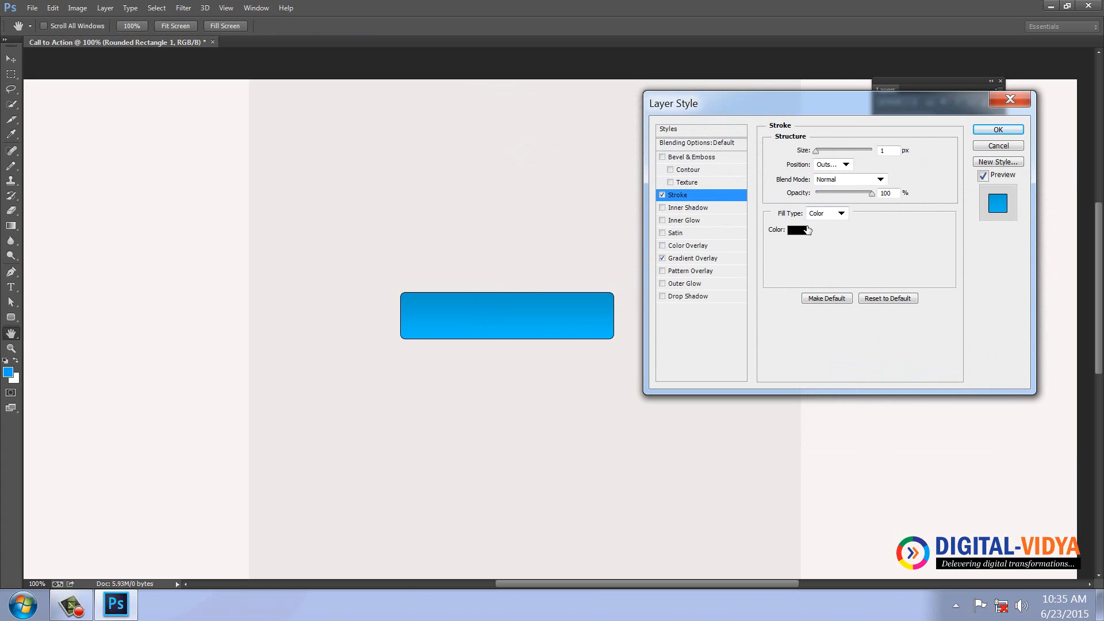
pyautogui.click(807, 230)
pyautogui.write('ccc8c8')
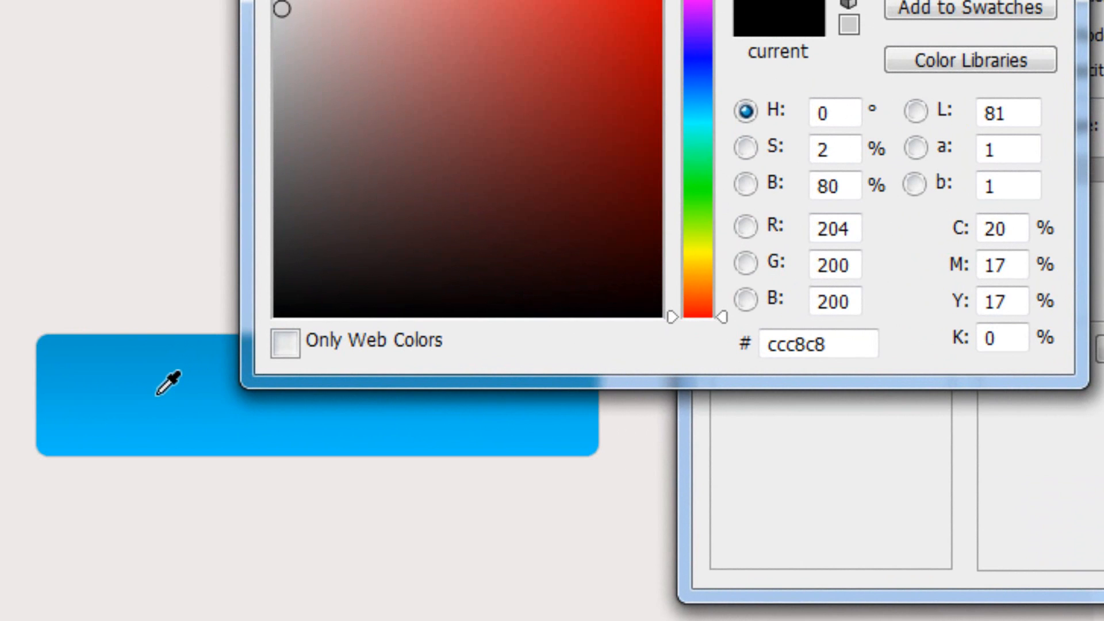
pyautogui.write('03a3f6')
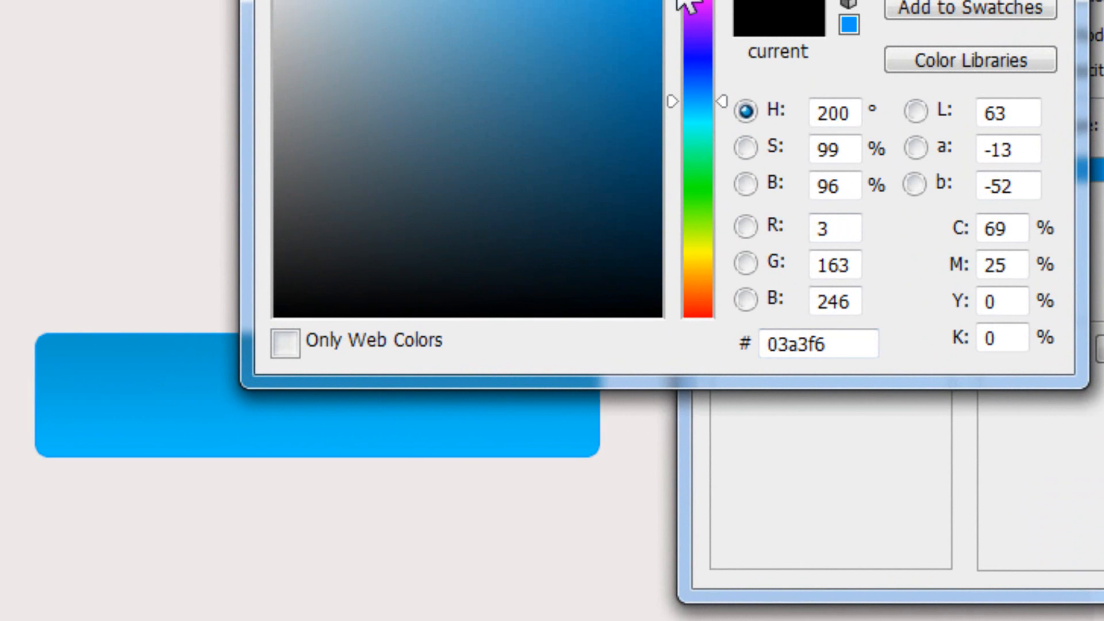
pyautogui.click(634, 7)
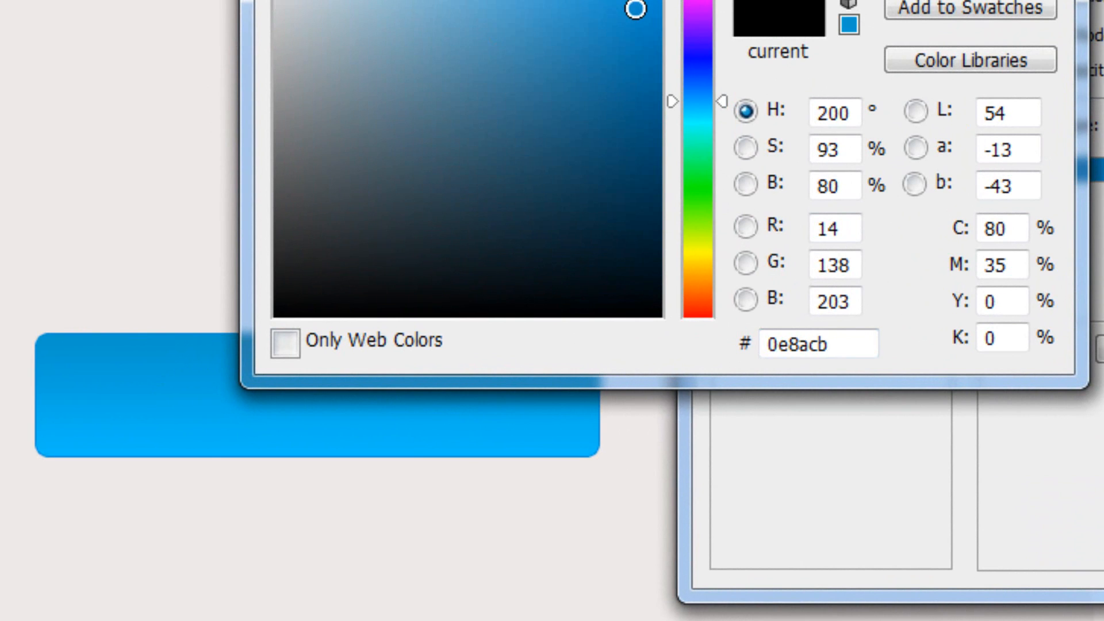
pyautogui.click(649, 12)
pyautogui.press('Return')
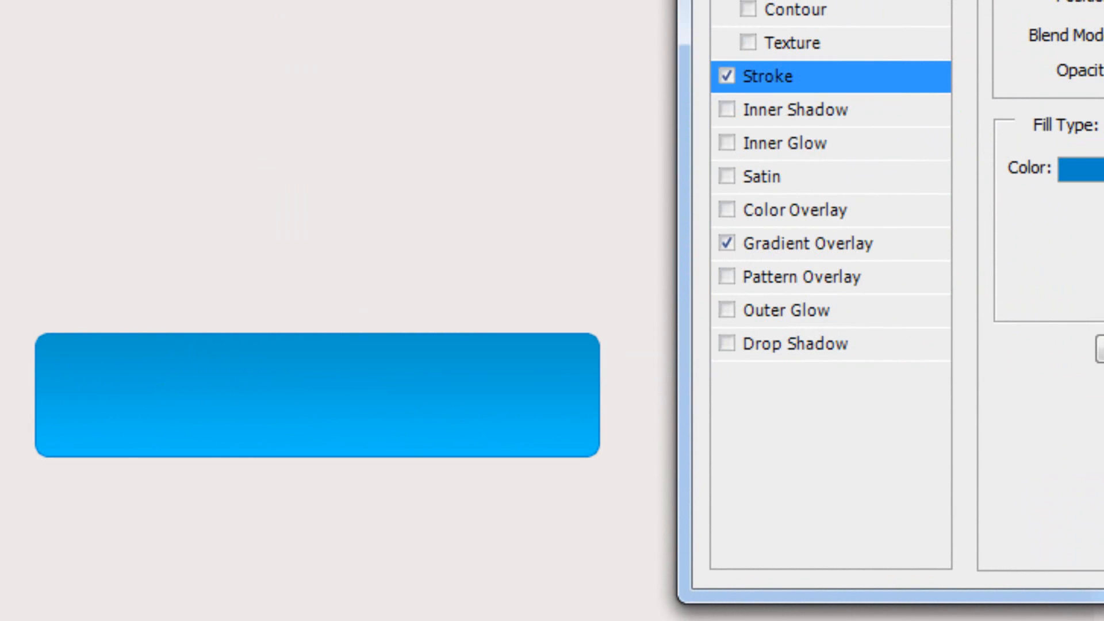
# Set the stroke to 2 px at 50% opacity, apply the layer style, and move the rounded rectangle slightly upwards in the guide column.
pyautogui.doubleClick(940, 77)
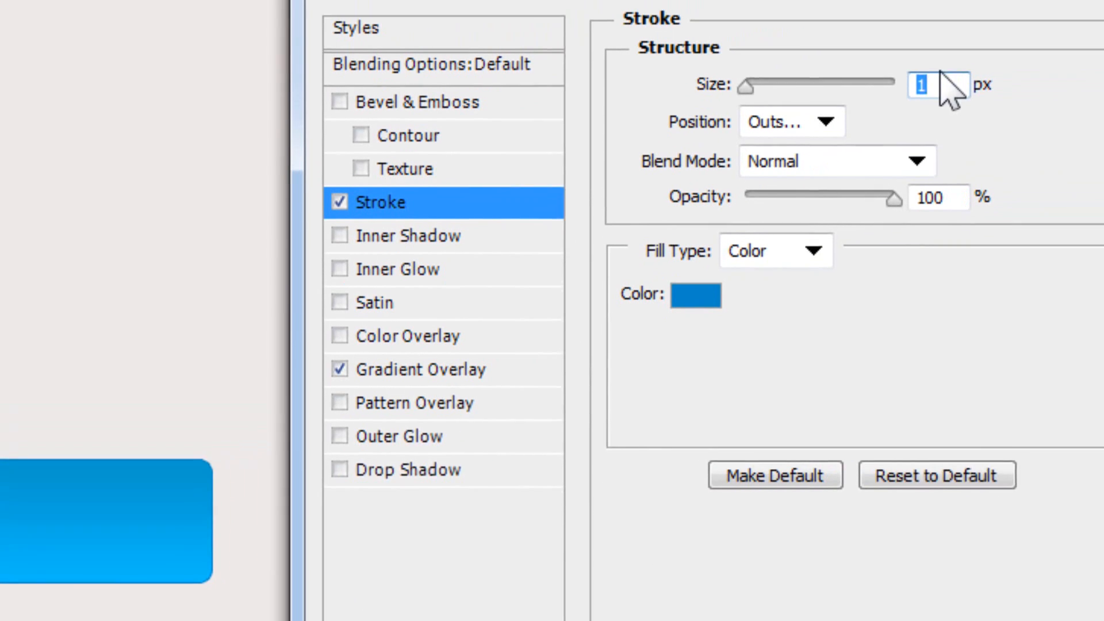
pyautogui.write('2')
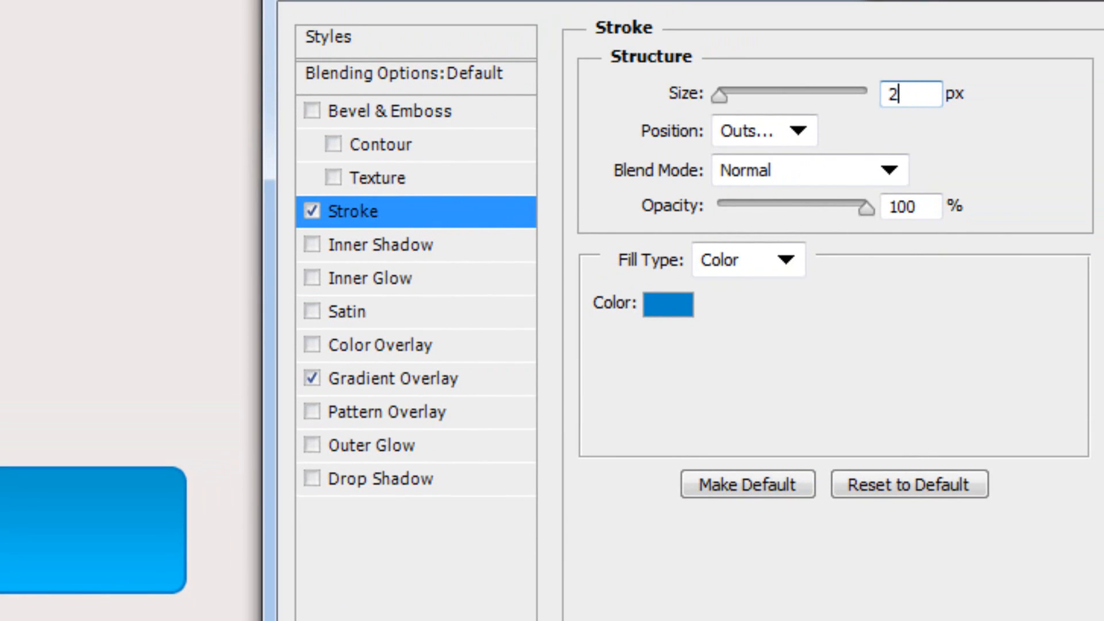
pyautogui.doubleClick(930, 209)
pyautogui.write('50')
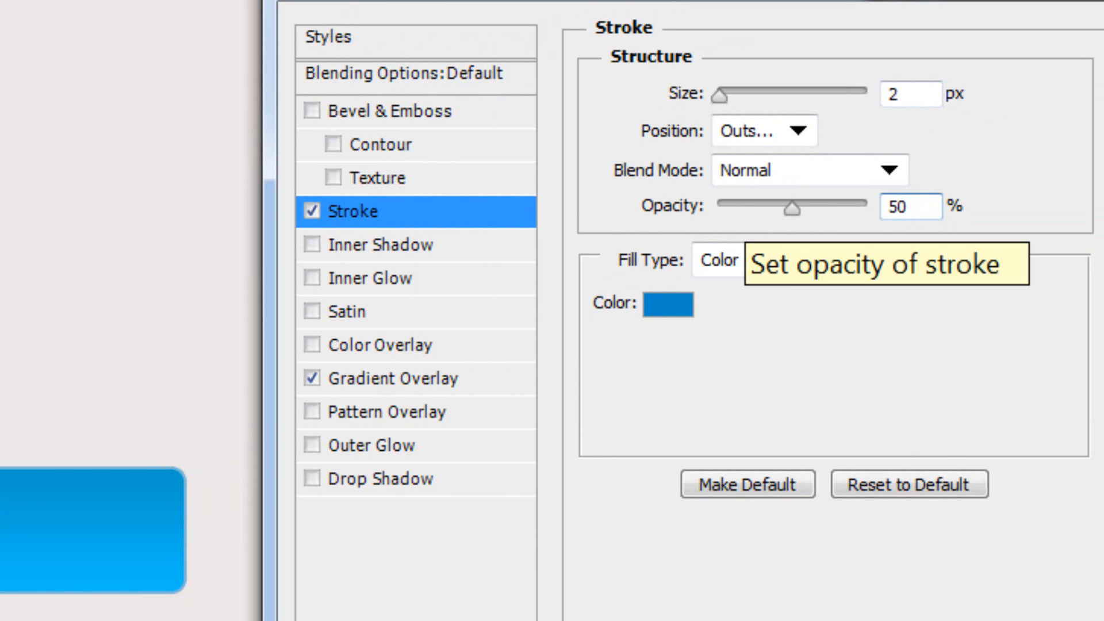
pyautogui.press('Return')
pyautogui.moveTo(135, 464); pyautogui.dragTo(511, 297)
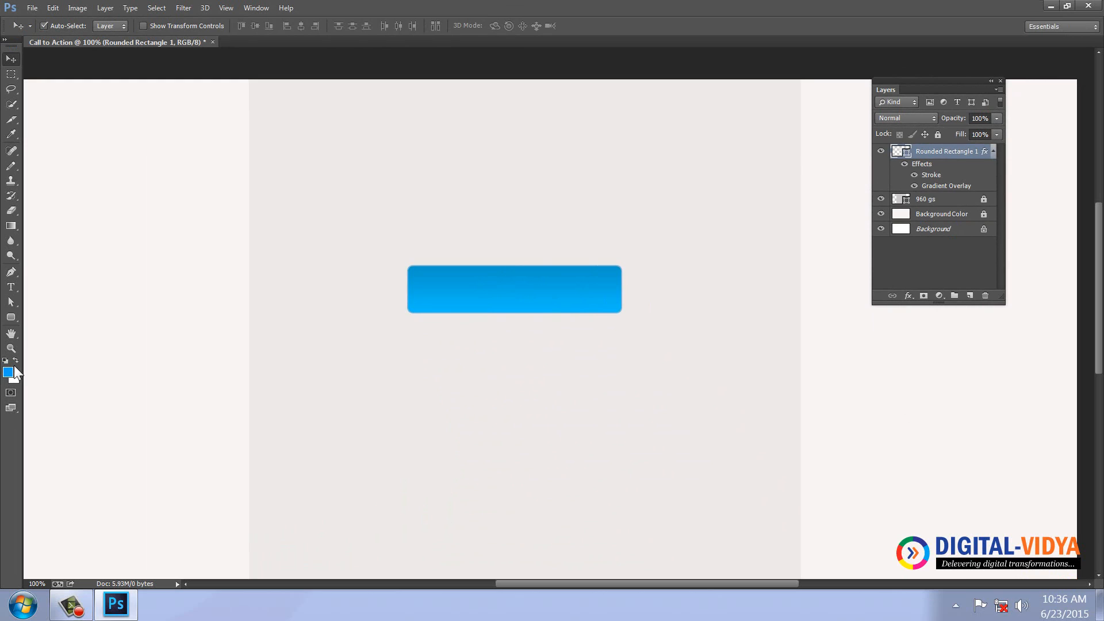
# Add a text layer reading "Rigister Now" on the empty area below the blue button.
pyautogui.click(12, 286)
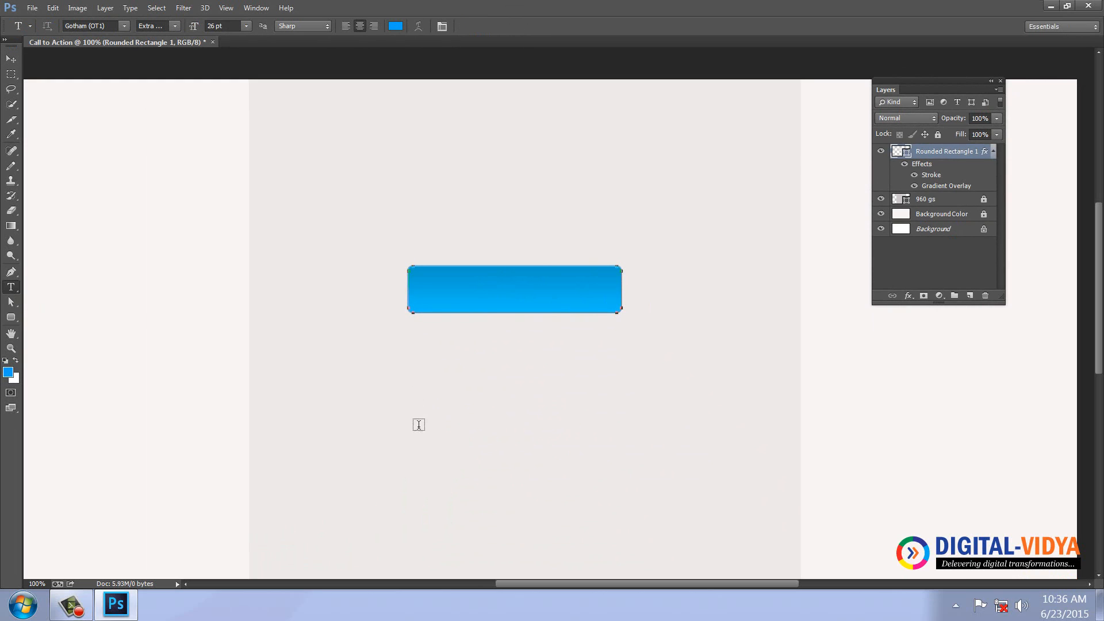
pyautogui.click(417, 481)
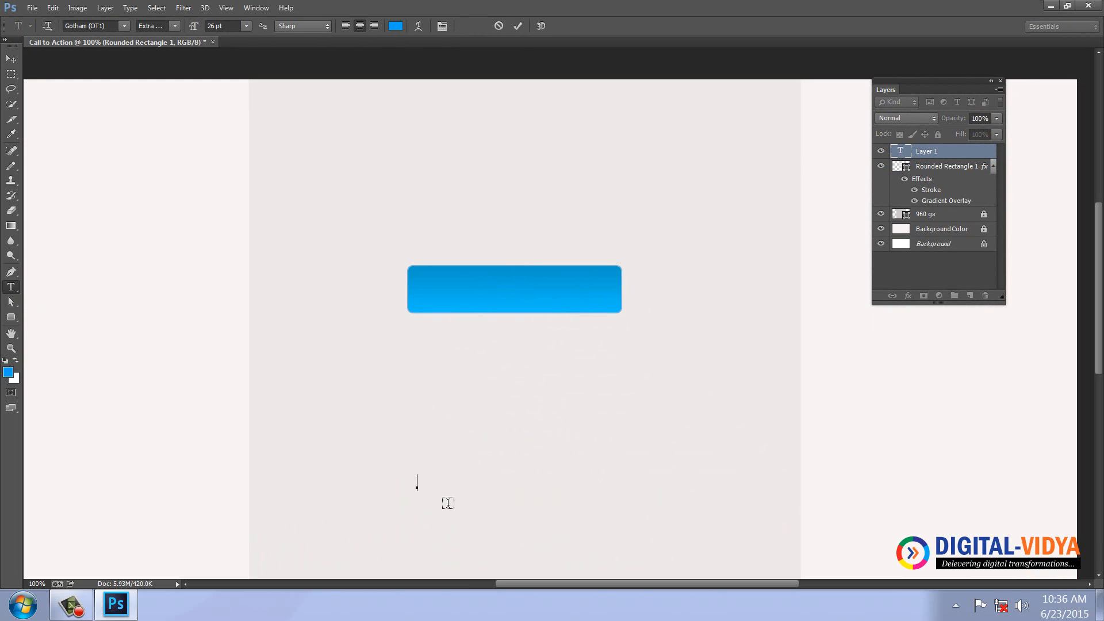
pyautogui.write('Rigister Now')
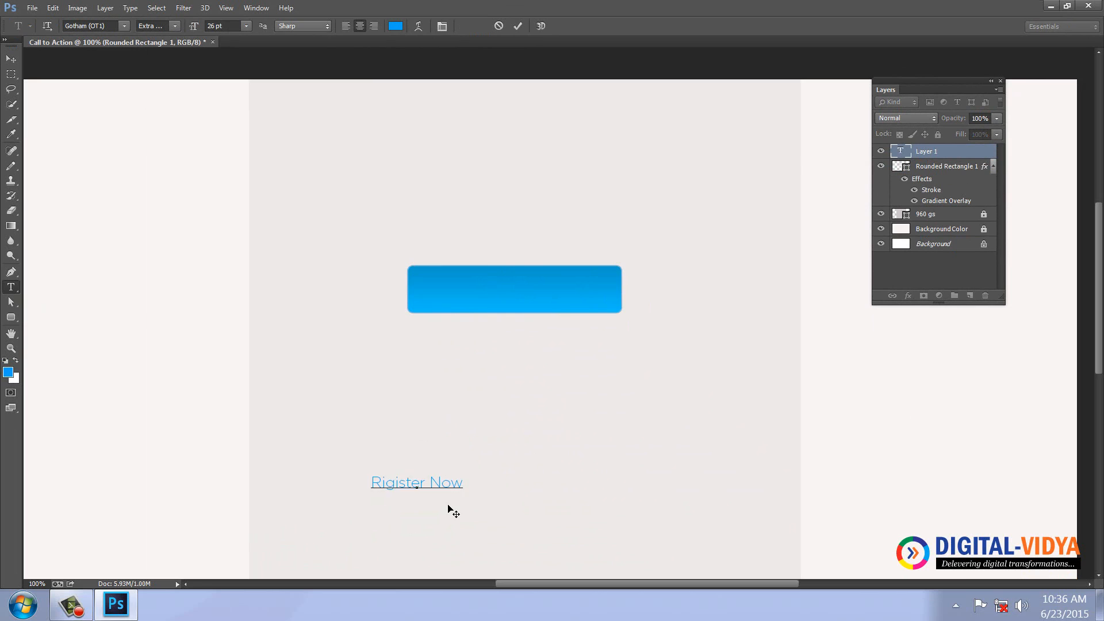
# Format the "Rigister Now" text as Gotham (TT) Bold at 32 pt and commit it.
pyautogui.hotkey('ctrl', 'a')
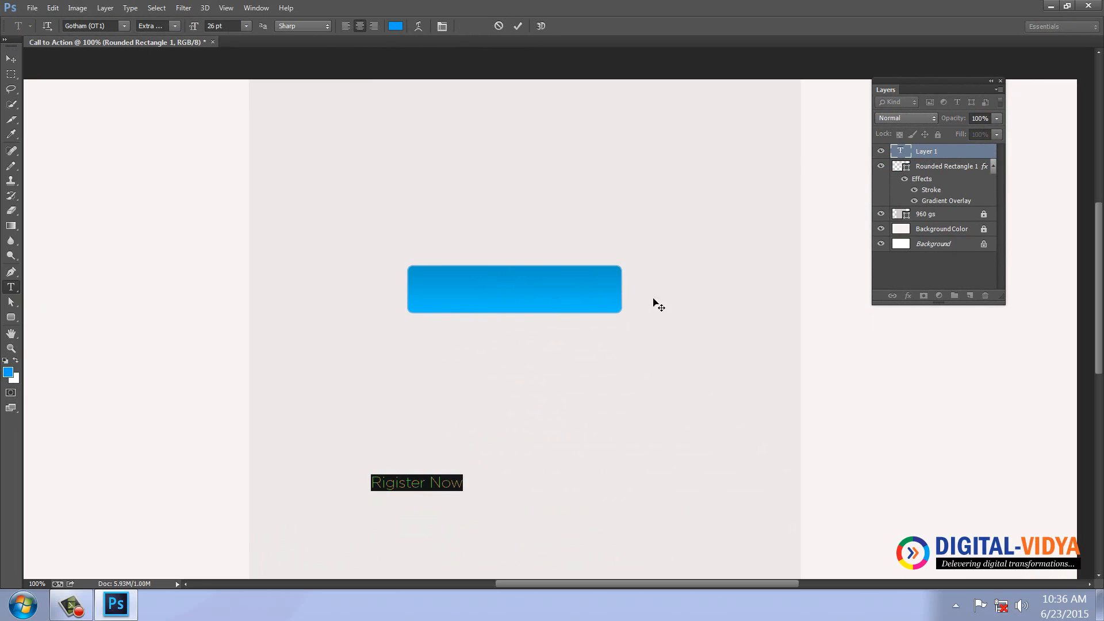
pyautogui.click(107, 26)
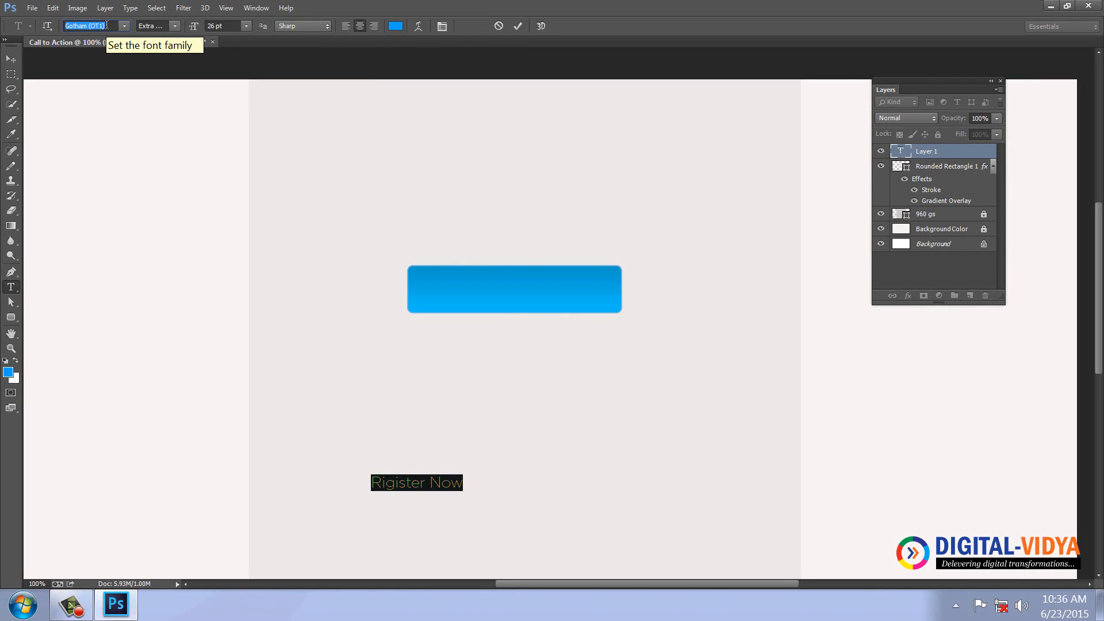
pyautogui.click(123, 25)
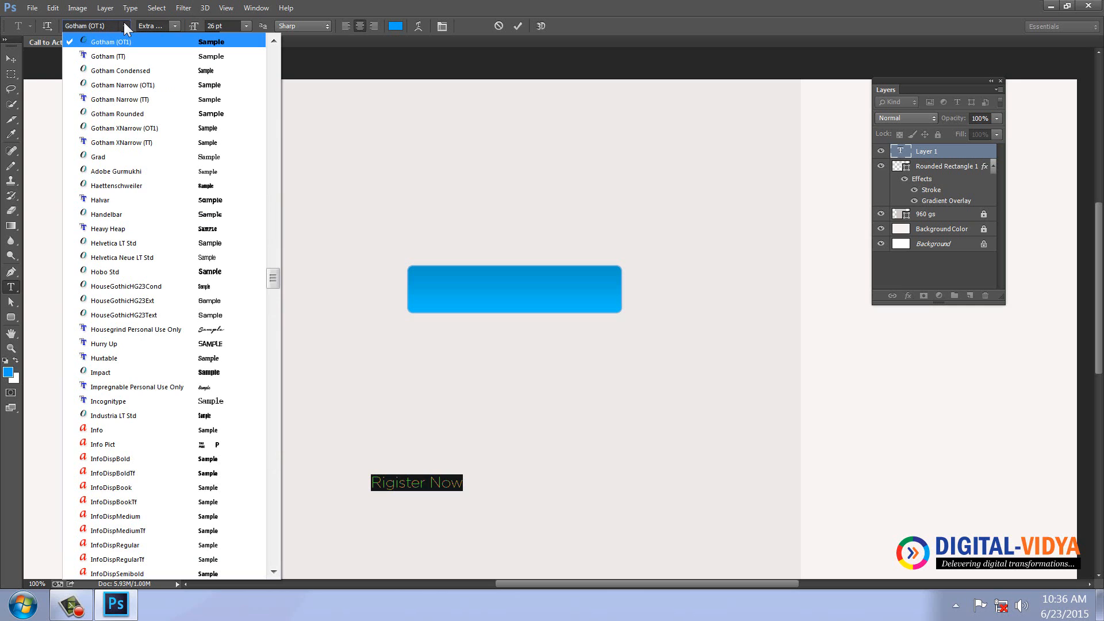
pyautogui.scroll(1, 123, 29)
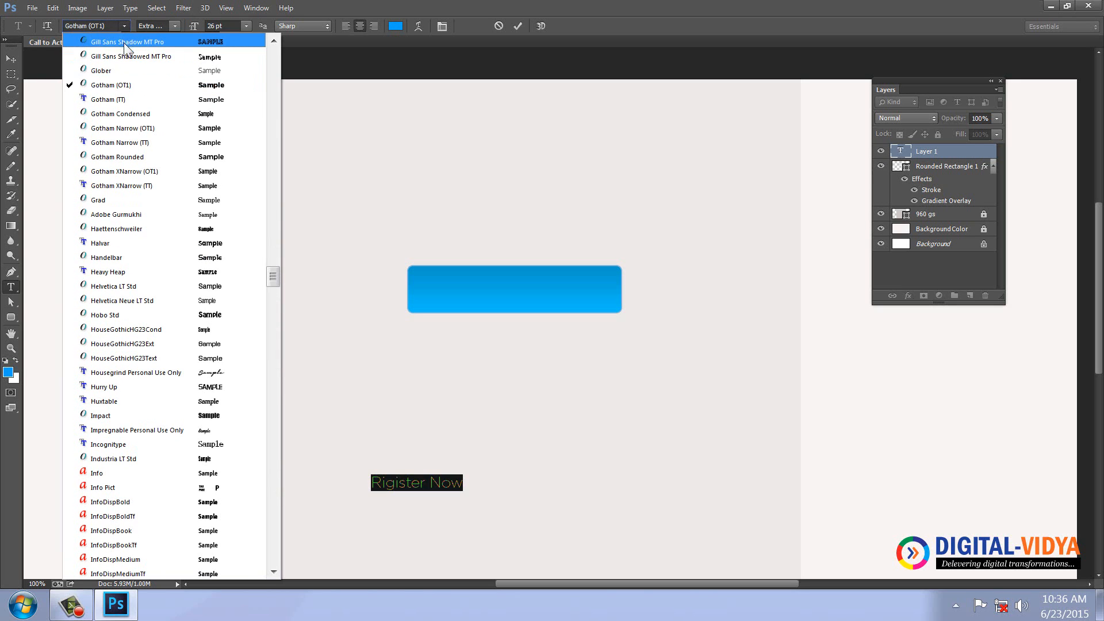
pyautogui.click(126, 98)
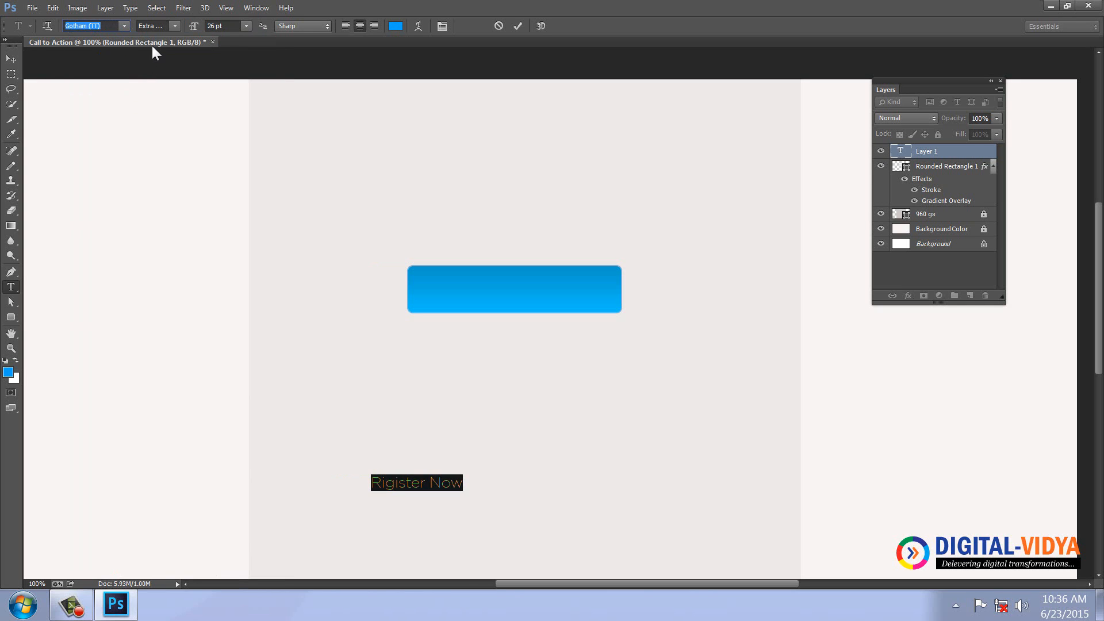
pyautogui.click(175, 26)
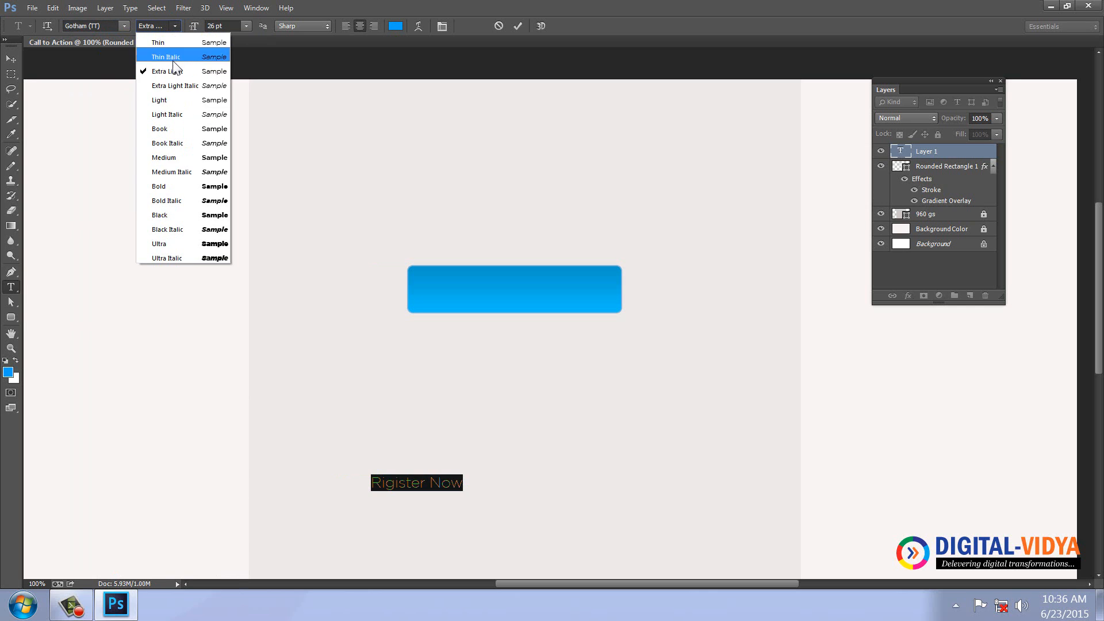
pyautogui.click(170, 186)
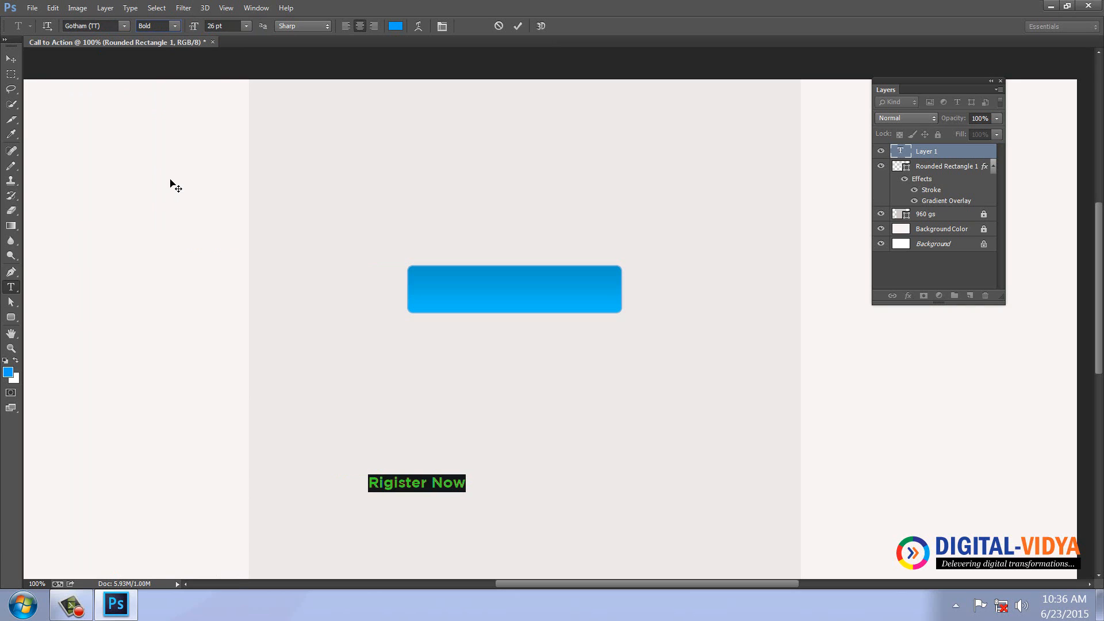
pyautogui.click(221, 26)
pyautogui.write('32')
pyautogui.press('Return')
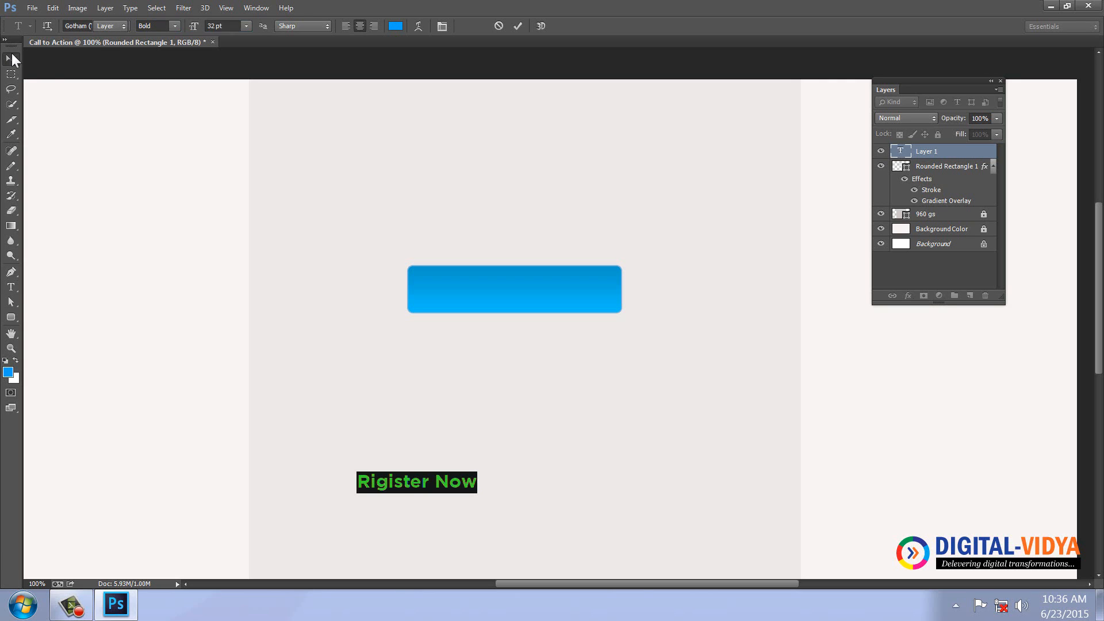
pyautogui.click(12, 55)
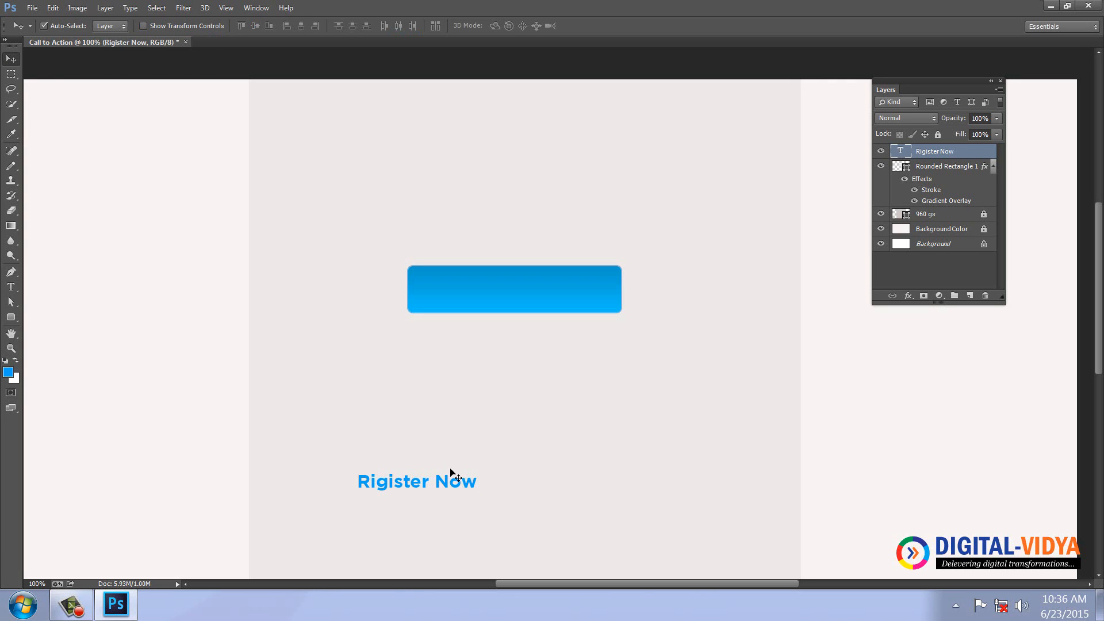
# Place a white copy of "Rigister Now" just below the button and change the copy's wording to "Signup for FREE".
pyautogui.moveTo(465, 483); pyautogui.dragTo(587, 354)
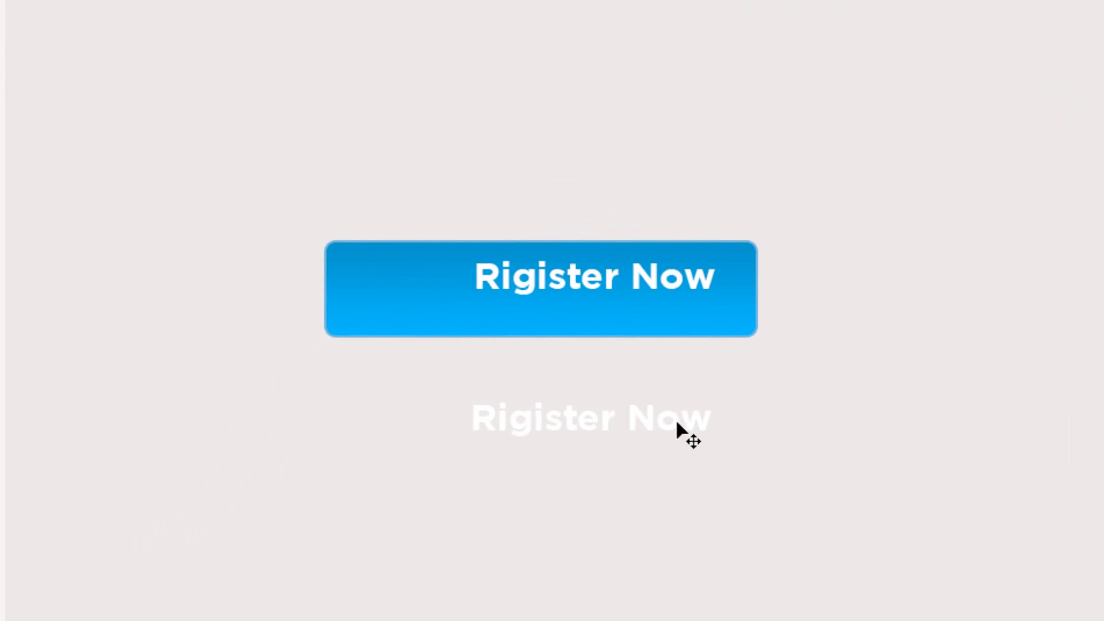
pyautogui.doubleClick(676, 422)
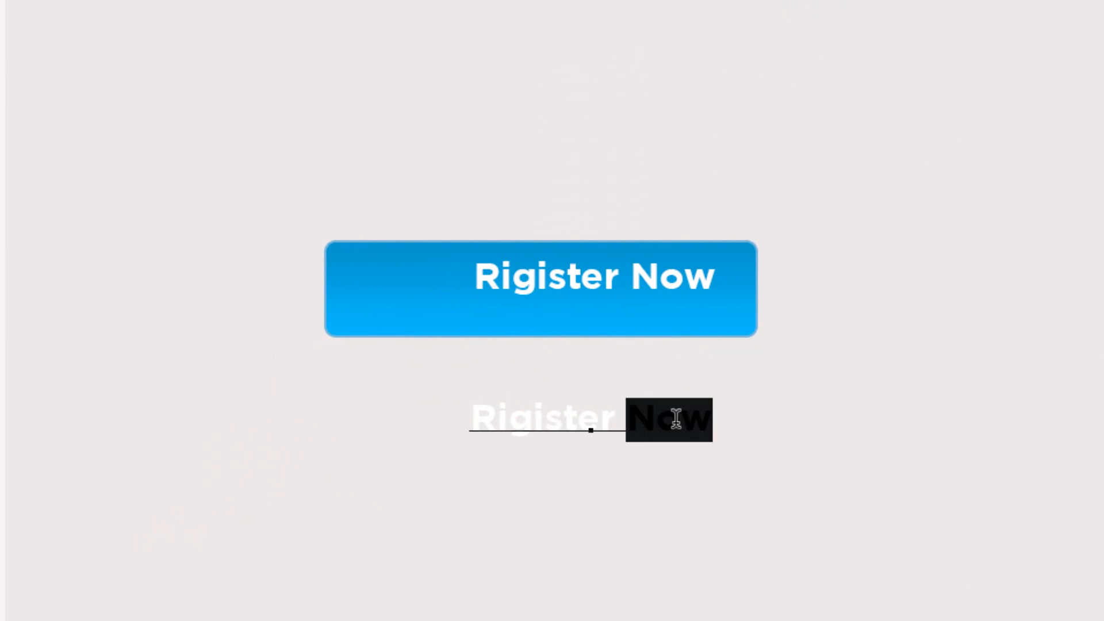
pyautogui.write('Signup')
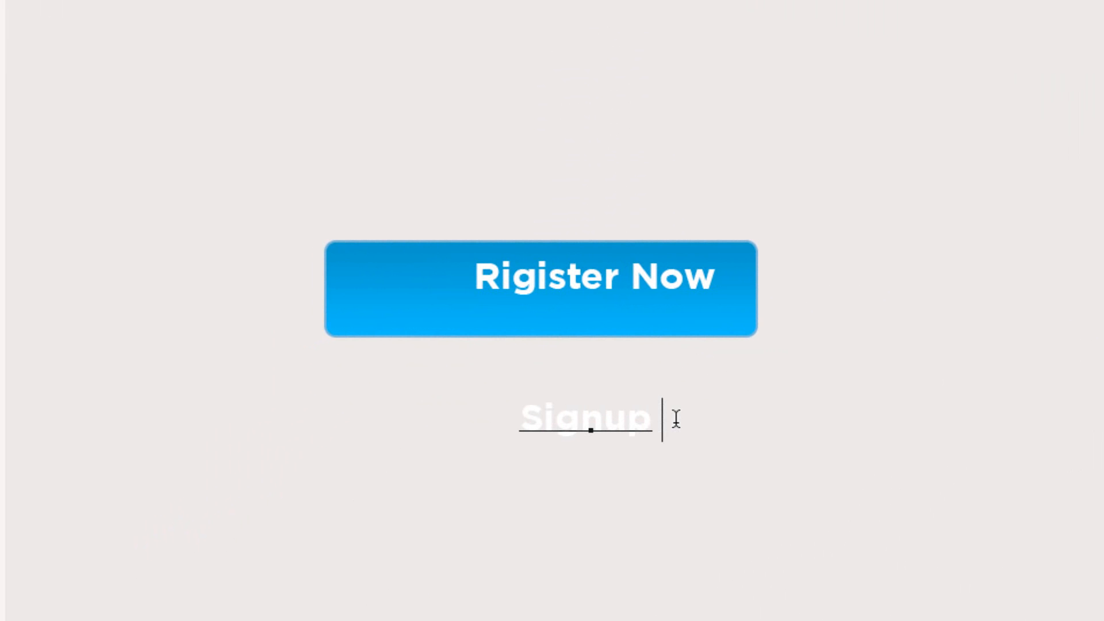
pyautogui.write(' for ')
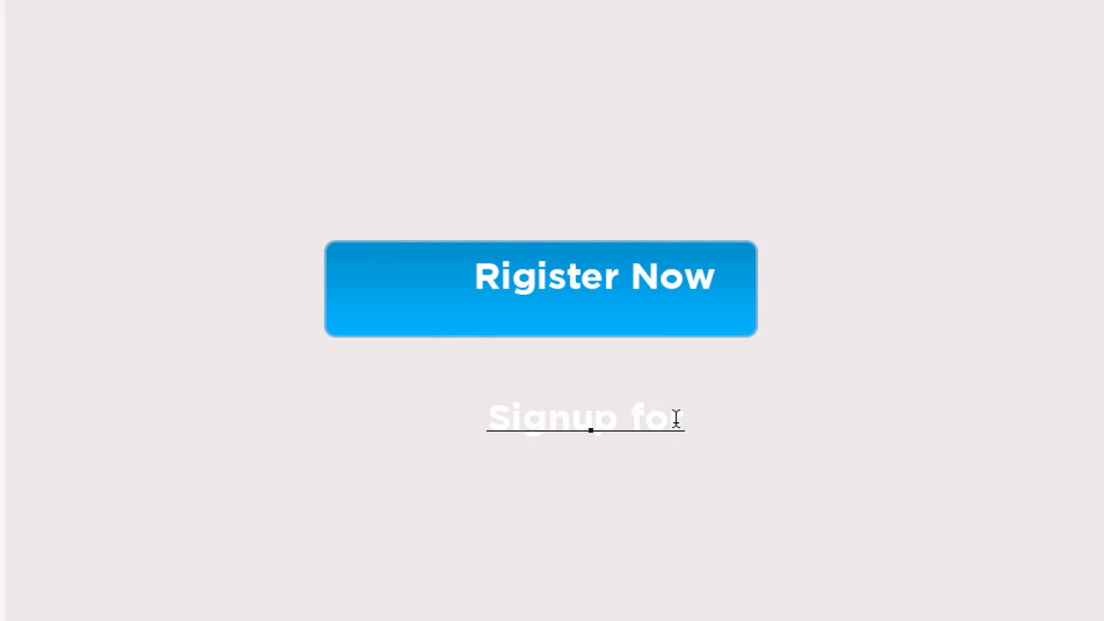
pyautogui.write('FREE')
pyautogui.hotkey('ctrl', 'Return')
# Format the "Signup for FREE" text with the Light font style at 26 pt.
pyautogui.hotkey('ctrl', 'a')
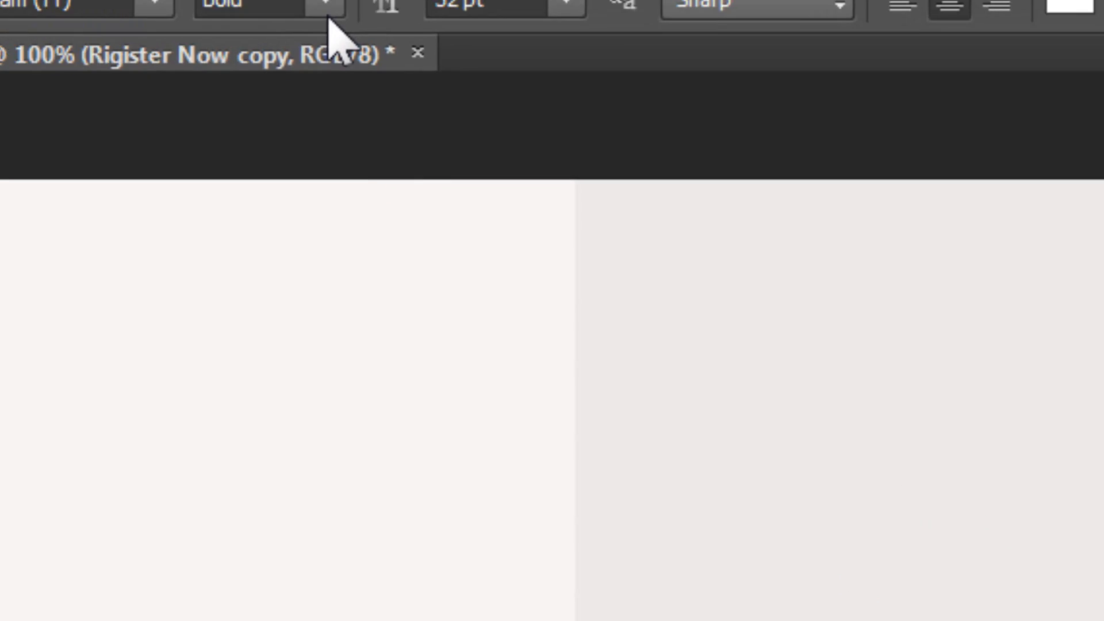
pyautogui.click(527, 109)
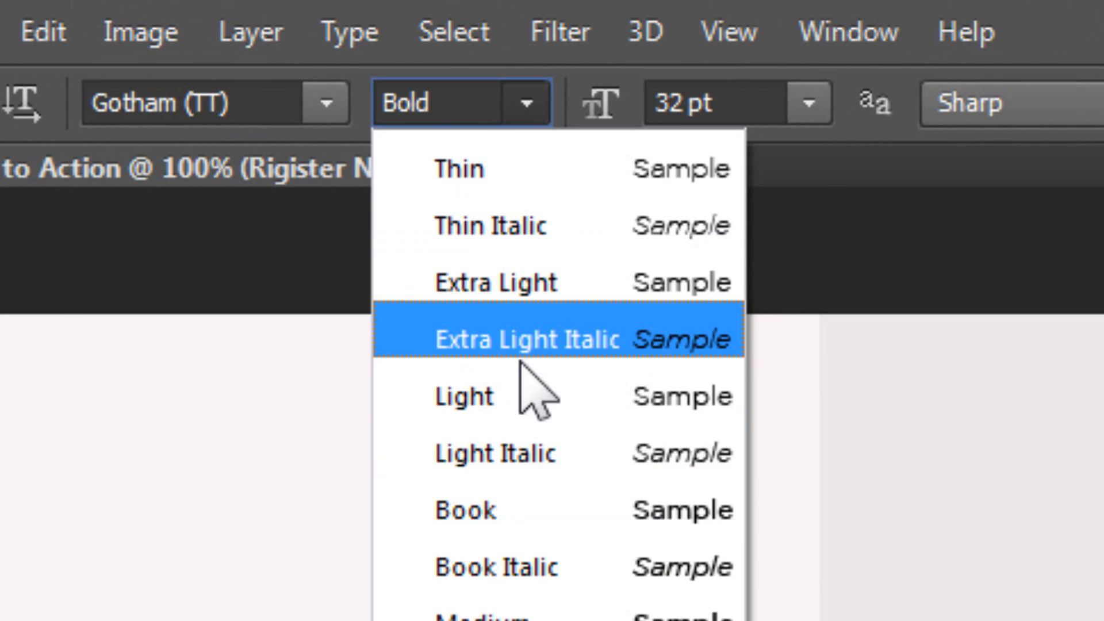
pyautogui.click(518, 402)
pyautogui.click(729, 97)
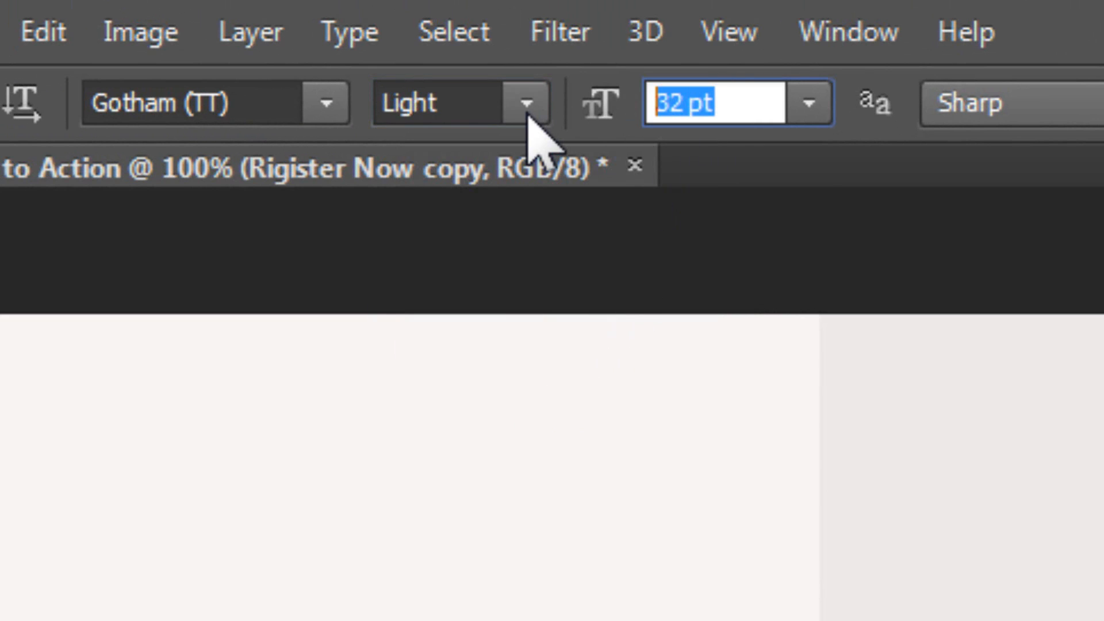
pyautogui.write('26')
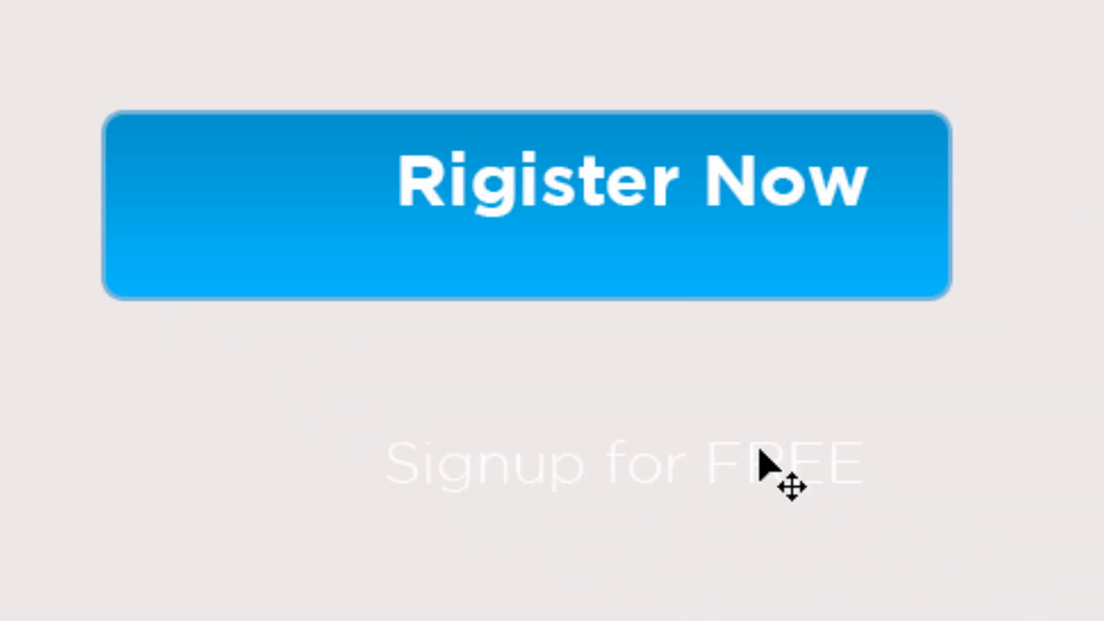
# Move "Signup for FREE" onto the button directly beneath "Rigister Now" and nudge it down to leave a small gap.
pyautogui.moveTo(760, 452); pyautogui.dragTo(780, 255)
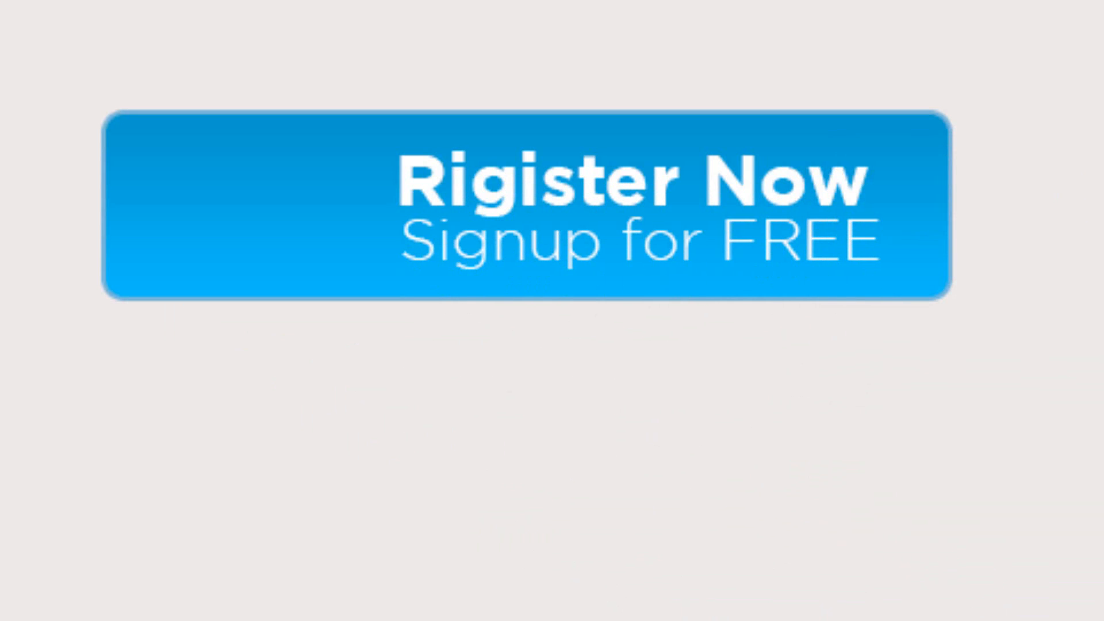
pyautogui.press('Down')
pyautogui.press('Down')
pyautogui.press('Down')
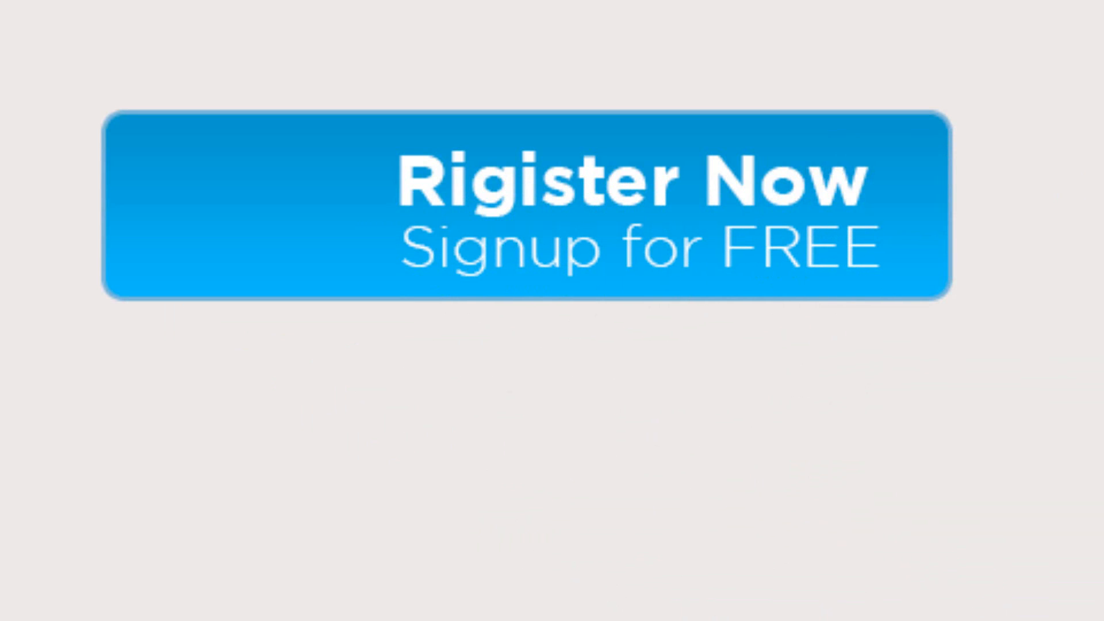
pyautogui.hotkey('ctrl', '+')
pyautogui.hotkey('ctrl', '+')
pyautogui.hotkey('ctrl', '+')
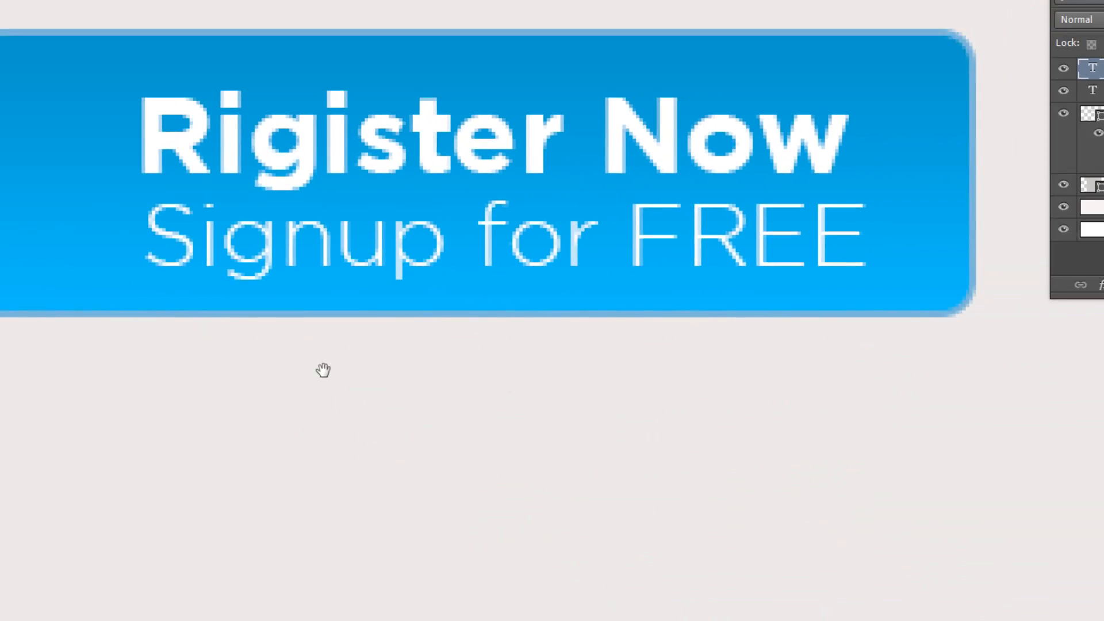
# Load the outline of the blue rounded rectangle button as a selection.
pyautogui.moveTo(377, 356); pyautogui.dragTo(418, 370)
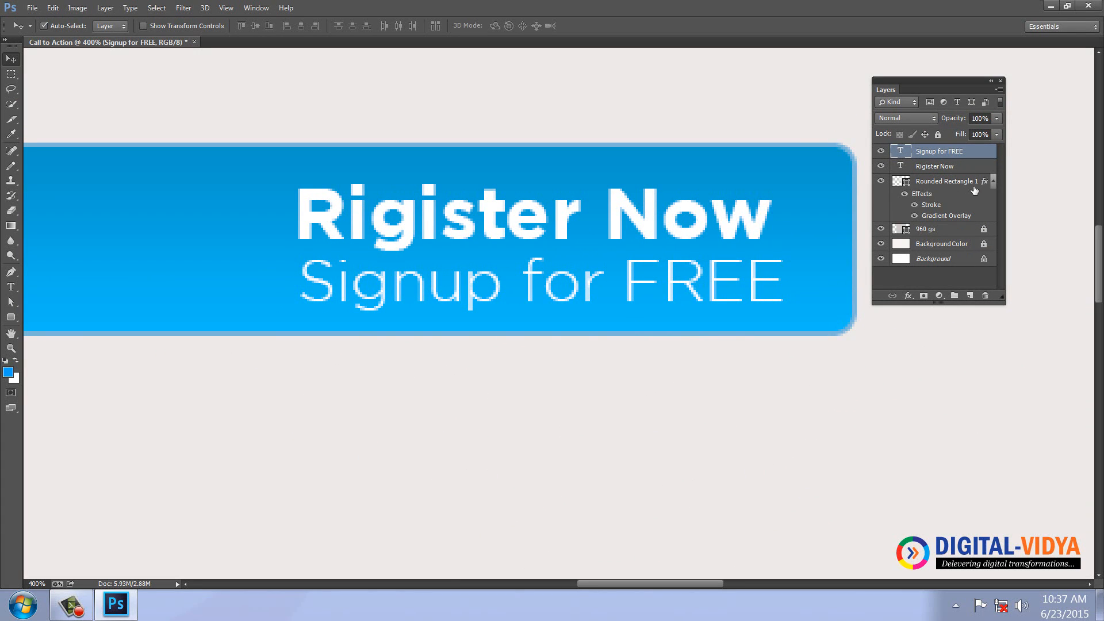
pyautogui.click(880, 182)
pyautogui.click(880, 182)
pyautogui.keyDown('ctrl'); pyautogui.click(901, 182); pyautogui.keyUp('ctrl')
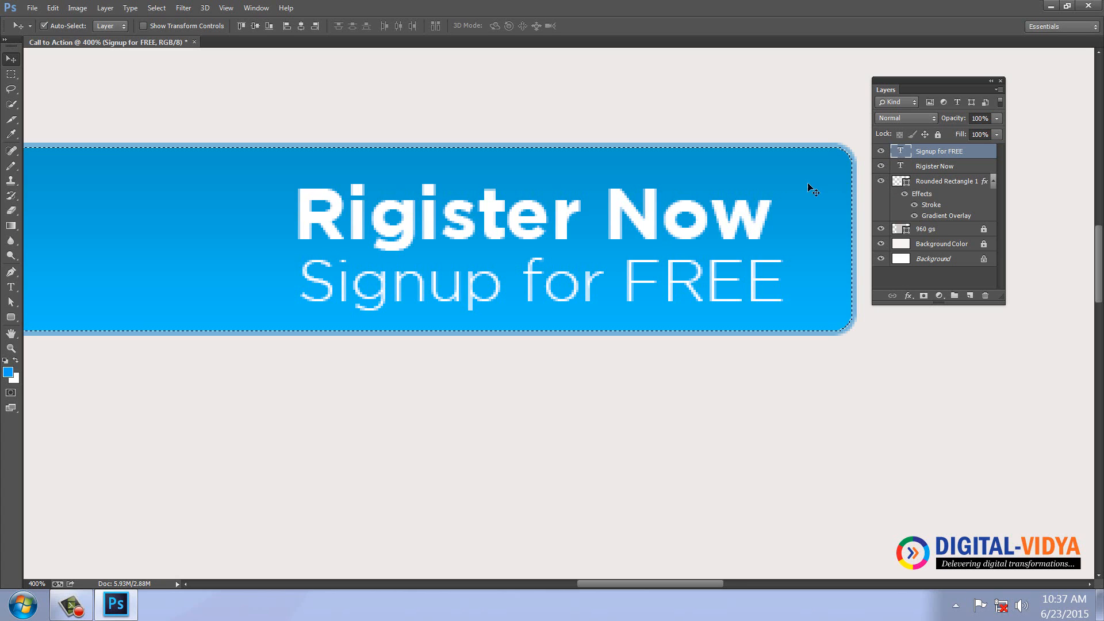
# Convert the "Rigister Now" and "Signup for FREE" text layers together into one smart object.
pyautogui.click(914, 167)
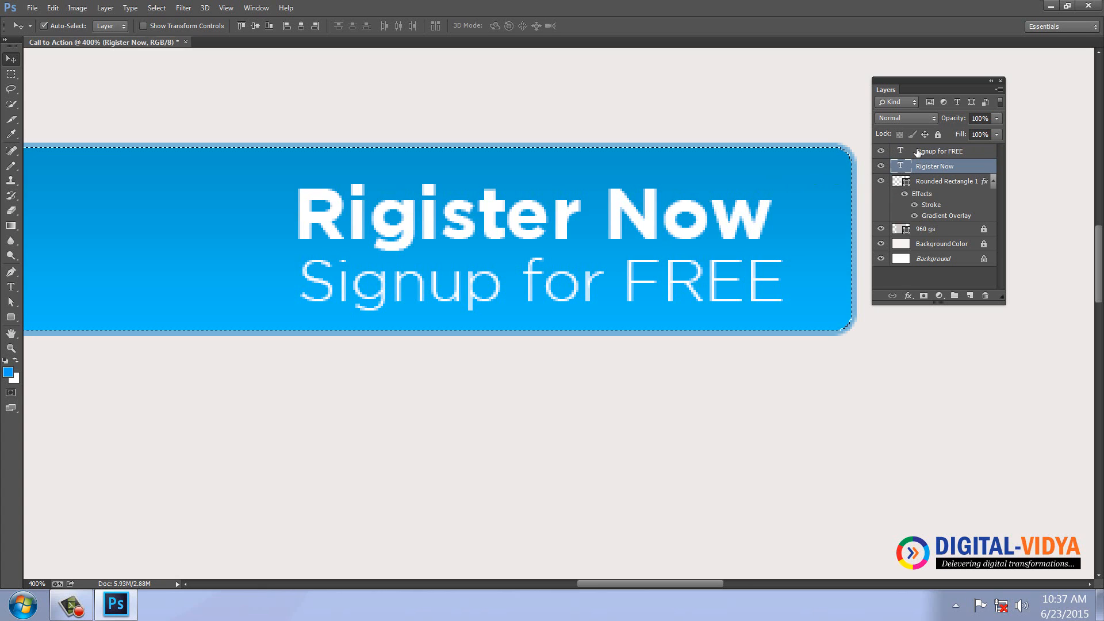
pyautogui.keyDown('shift'); pyautogui.click(917, 151); pyautogui.keyUp('shift')
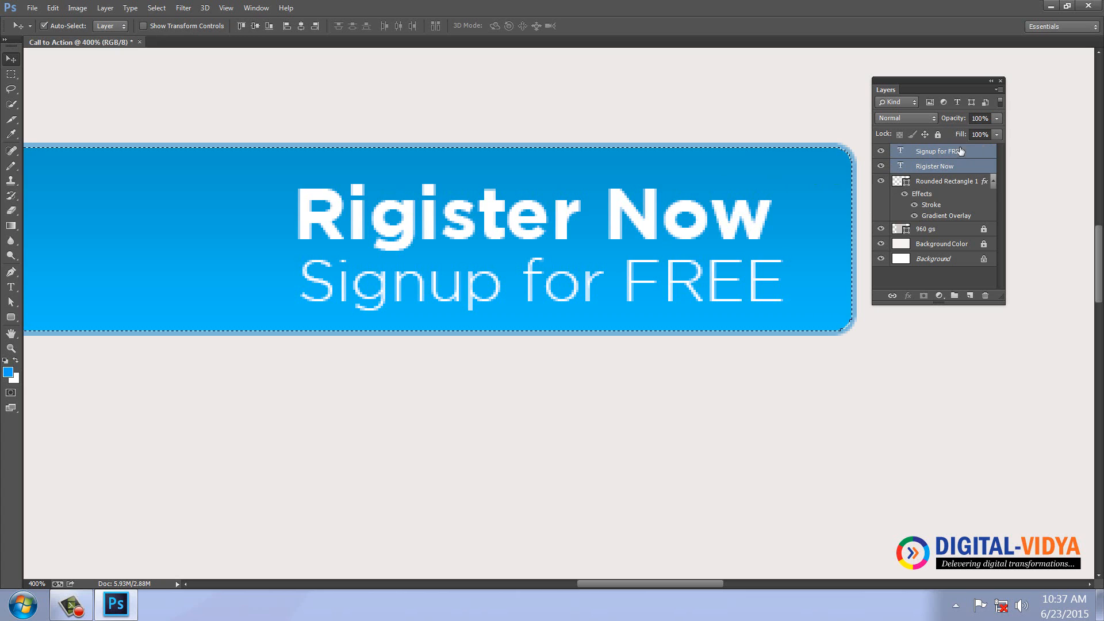
pyautogui.click(998, 90)
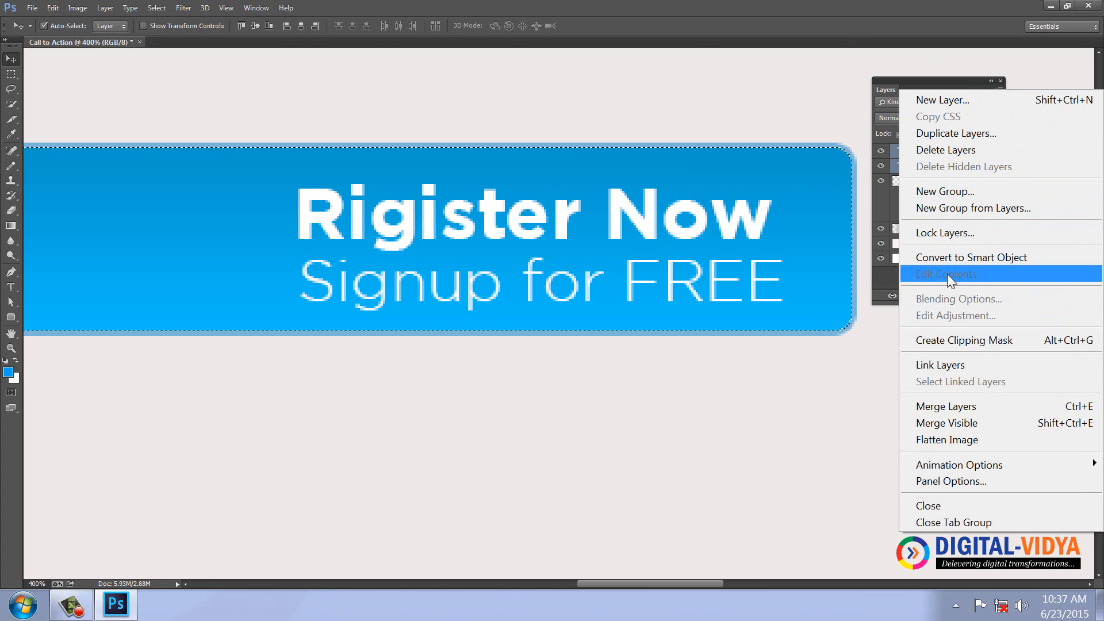
pyautogui.click(946, 258)
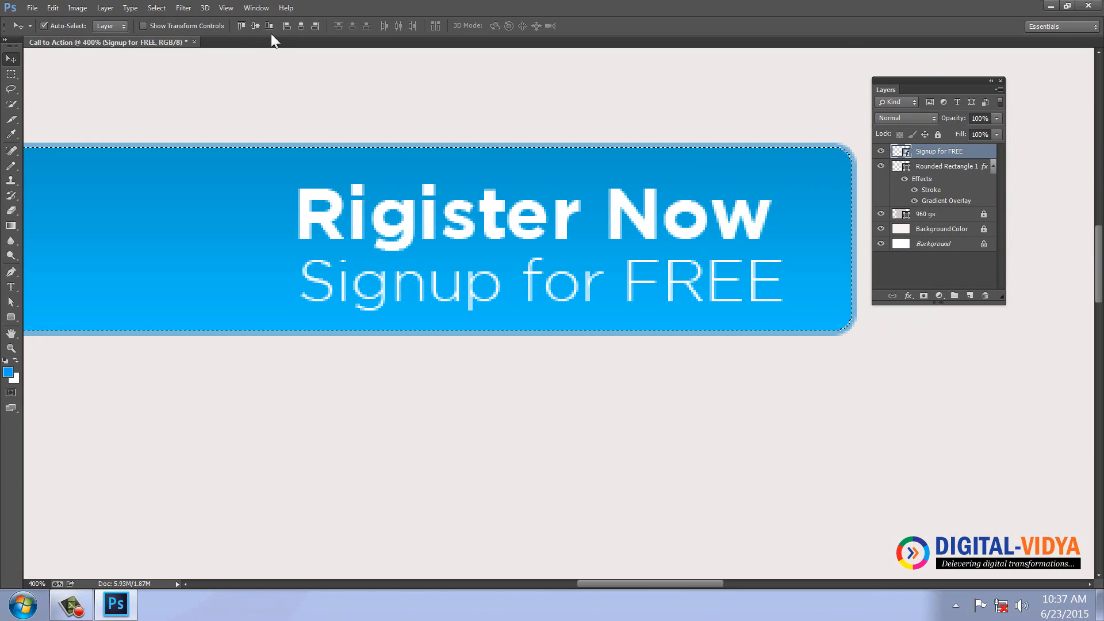
# Align the text smart object to the vertical centre of the button selection and clear the selection.
pyautogui.click(255, 26)
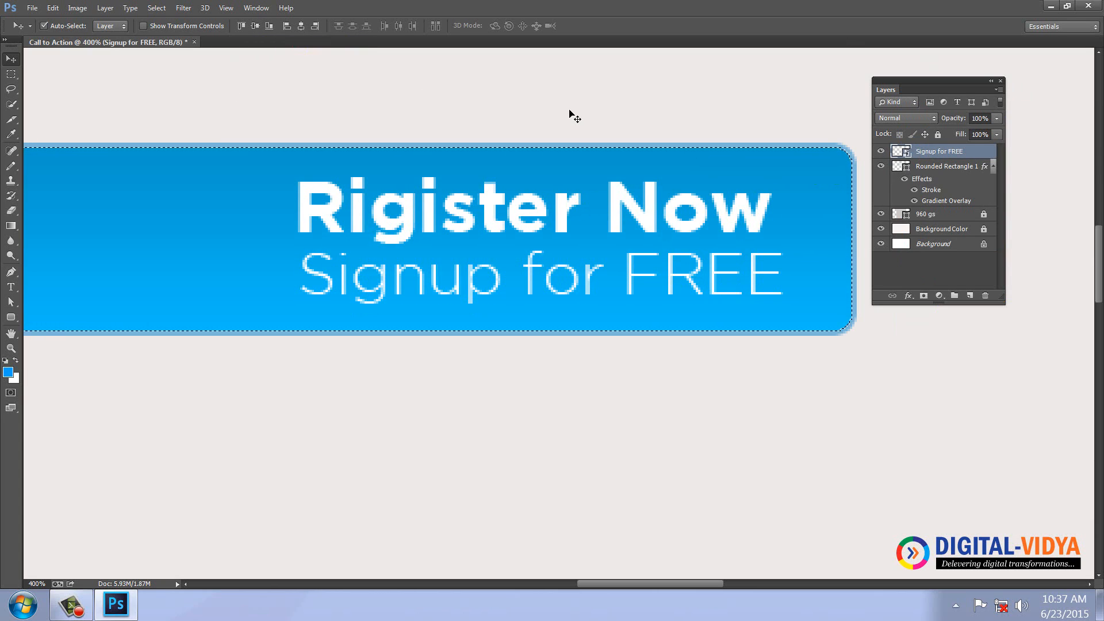
pyautogui.hotkey('ctrl', 'd')
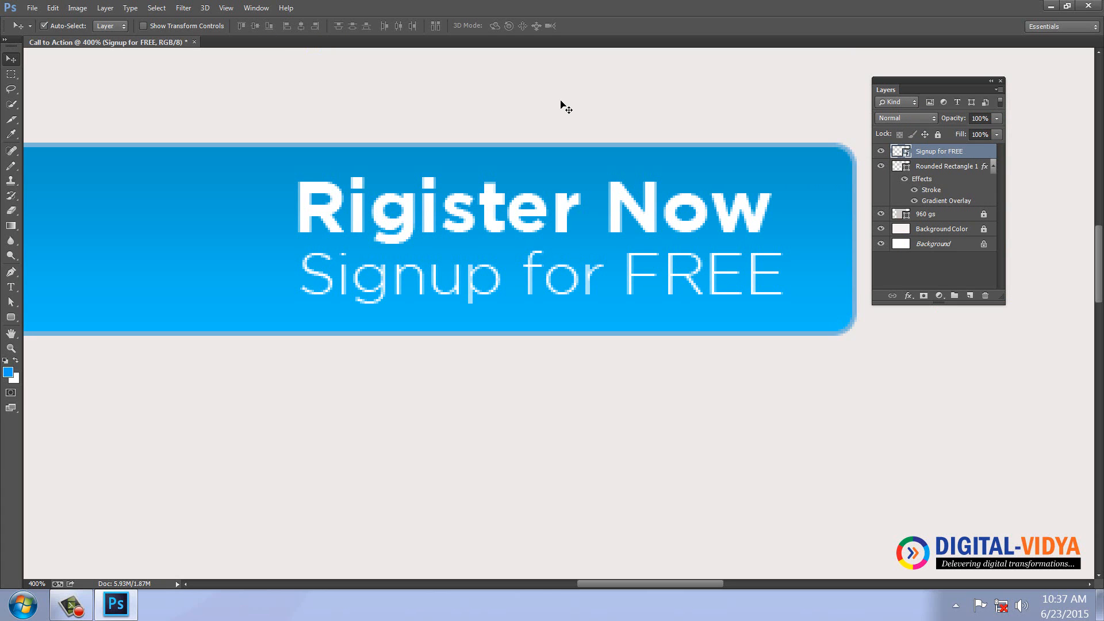
pyautogui.hotkey('ctrl', '1')
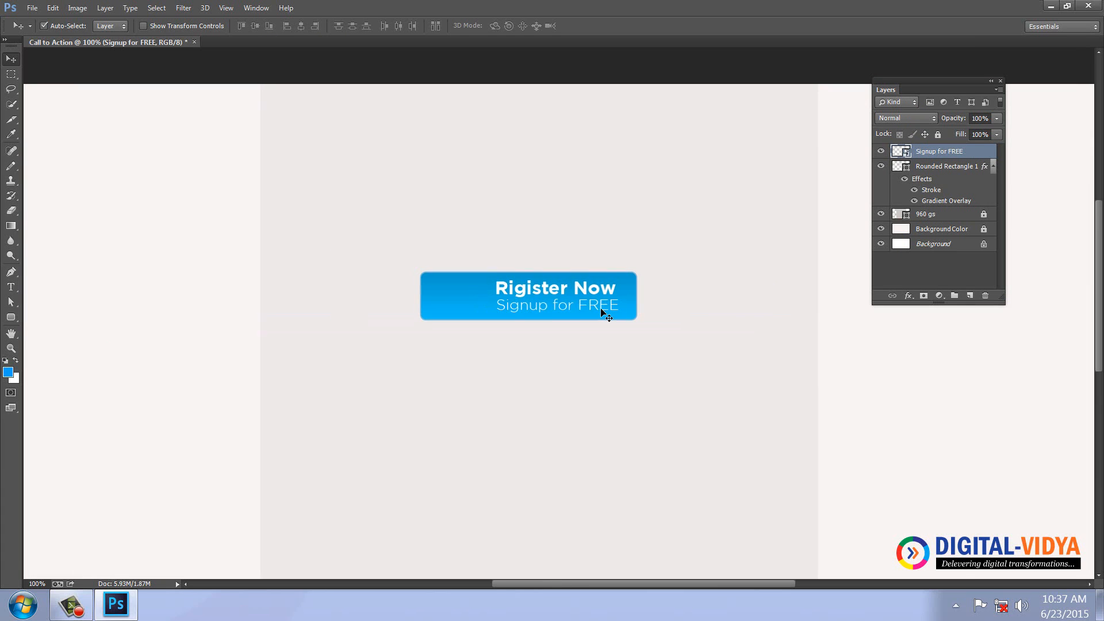
# Add a new empty layer above the text smart object.
pyautogui.hotkey('ctrl', '+')
pyautogui.hotkey('ctrl', '+')
pyautogui.hotkey('ctrl', '+')
pyautogui.hotkey('ctrl', '+')
pyautogui.moveTo(328, 285); pyautogui.dragTo(567, 305)
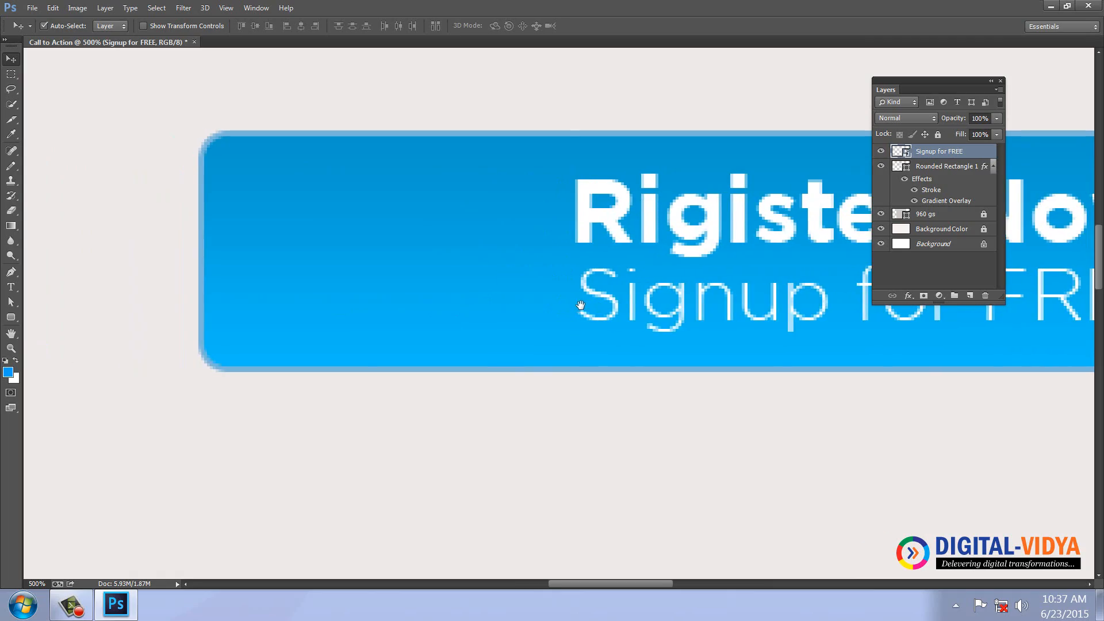
pyautogui.hotkey('ctrl', '+')
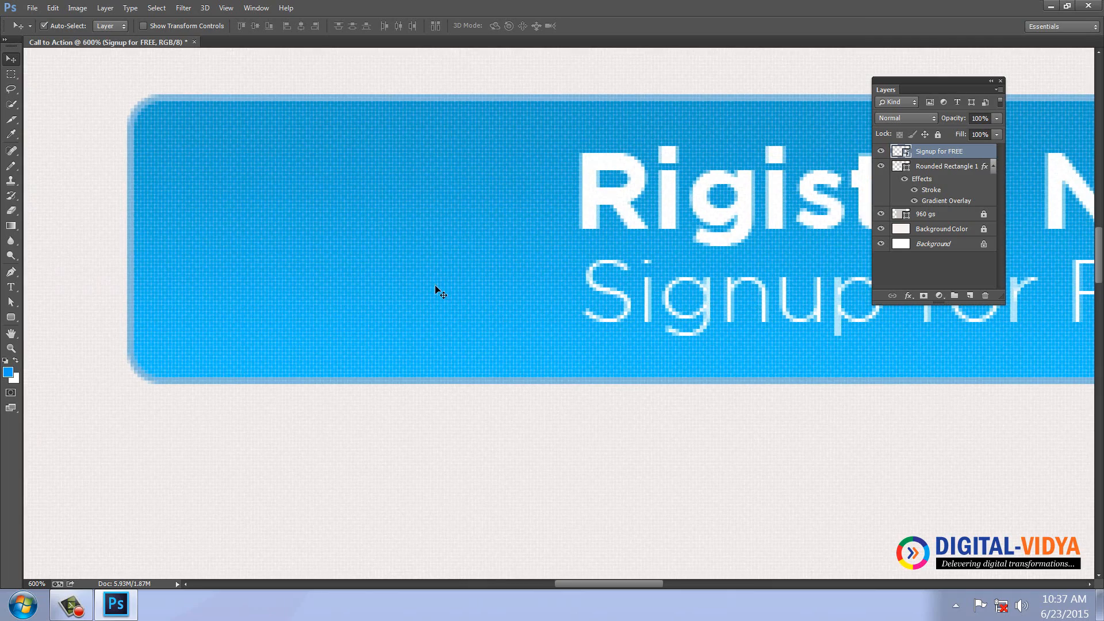
pyautogui.hotkey('ctrl', '+')
pyautogui.hotkey('ctrl', '+')
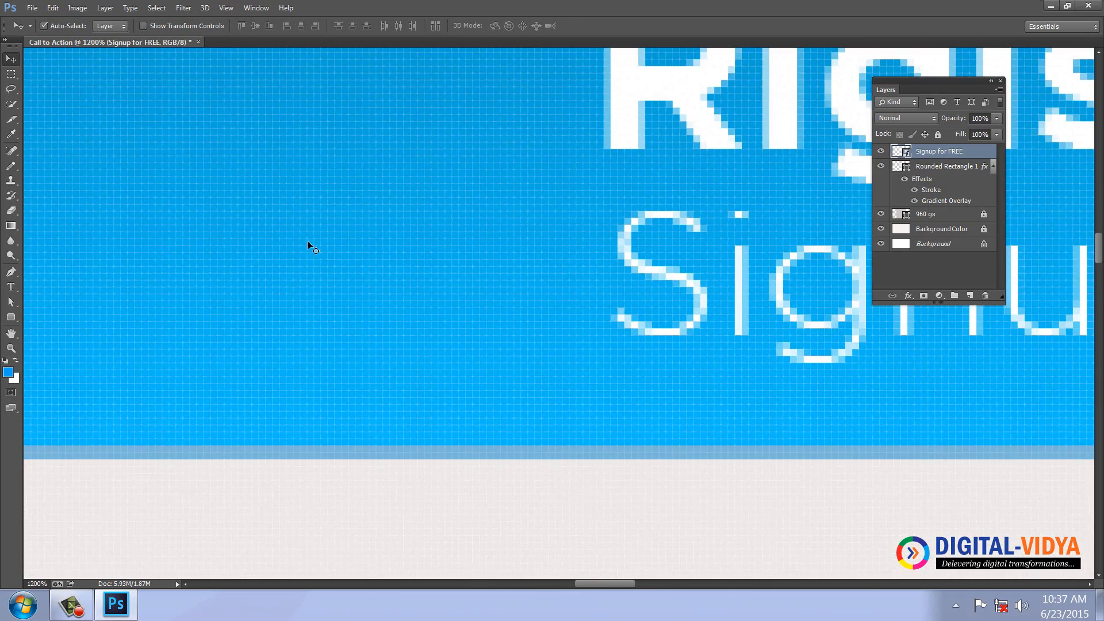
pyautogui.moveTo(414, 293); pyautogui.dragTo(470, 332)
pyautogui.hotkey('ctrl', '-')
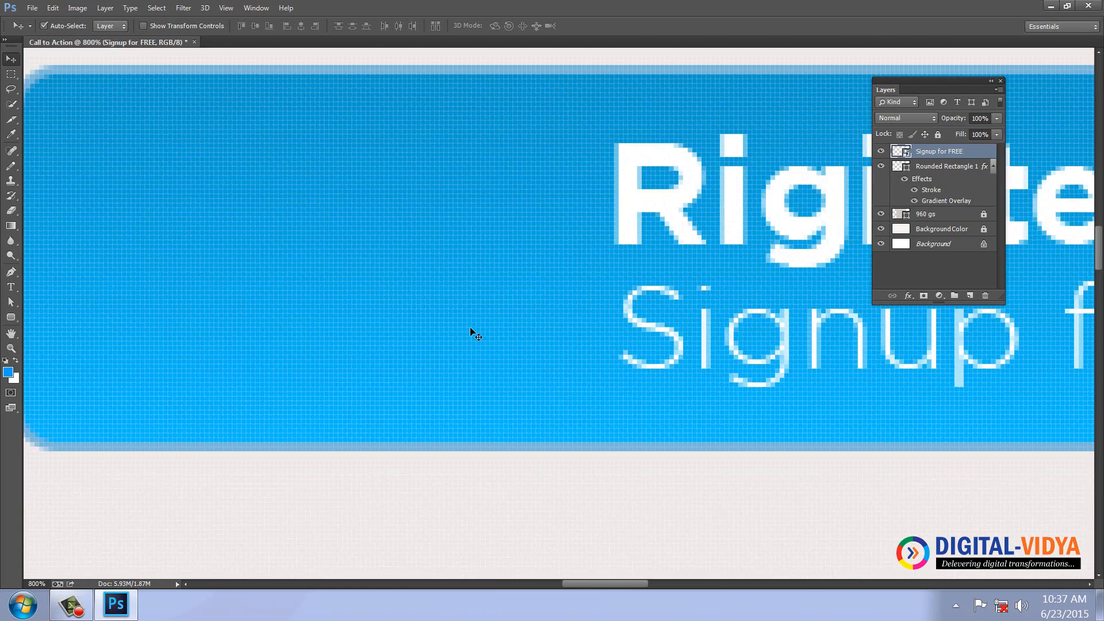
pyautogui.moveTo(514, 231); pyautogui.dragTo(550, 229)
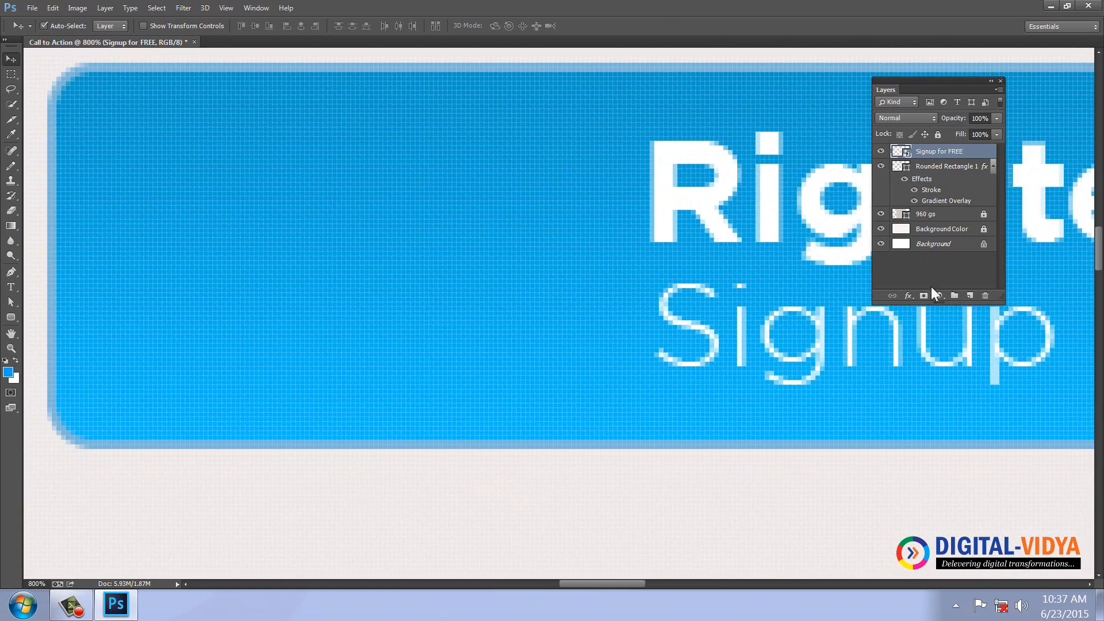
pyautogui.click(969, 295)
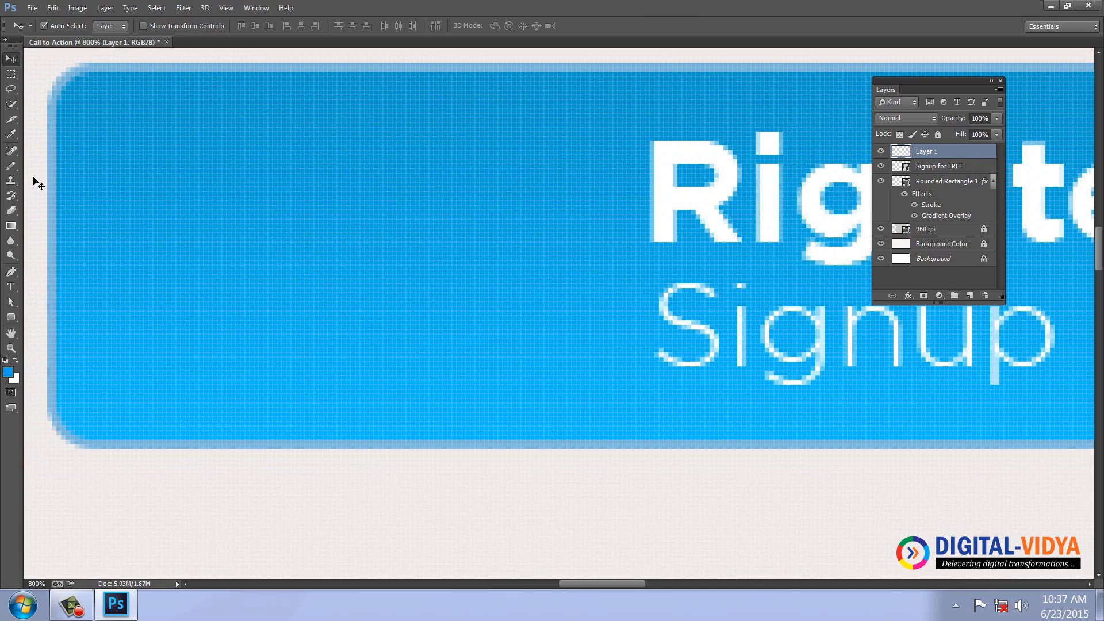
# Draw a black 1 px wide vertical line about 84 px tall across the button's full height, left of the text, using the Line tool.
pyautogui.click(11, 317)
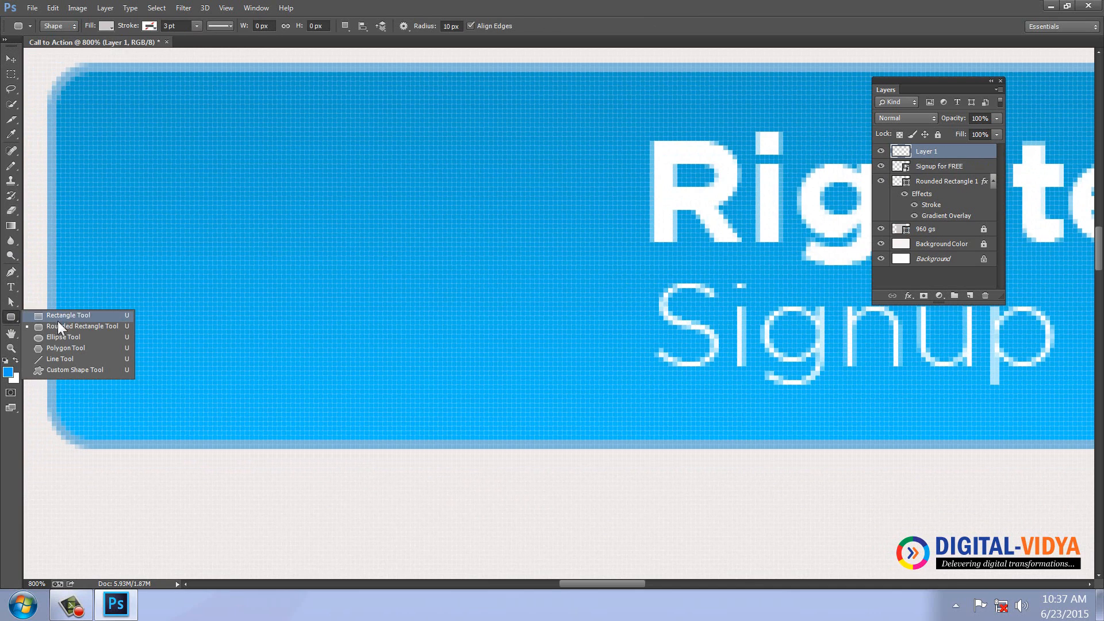
pyautogui.click(57, 358)
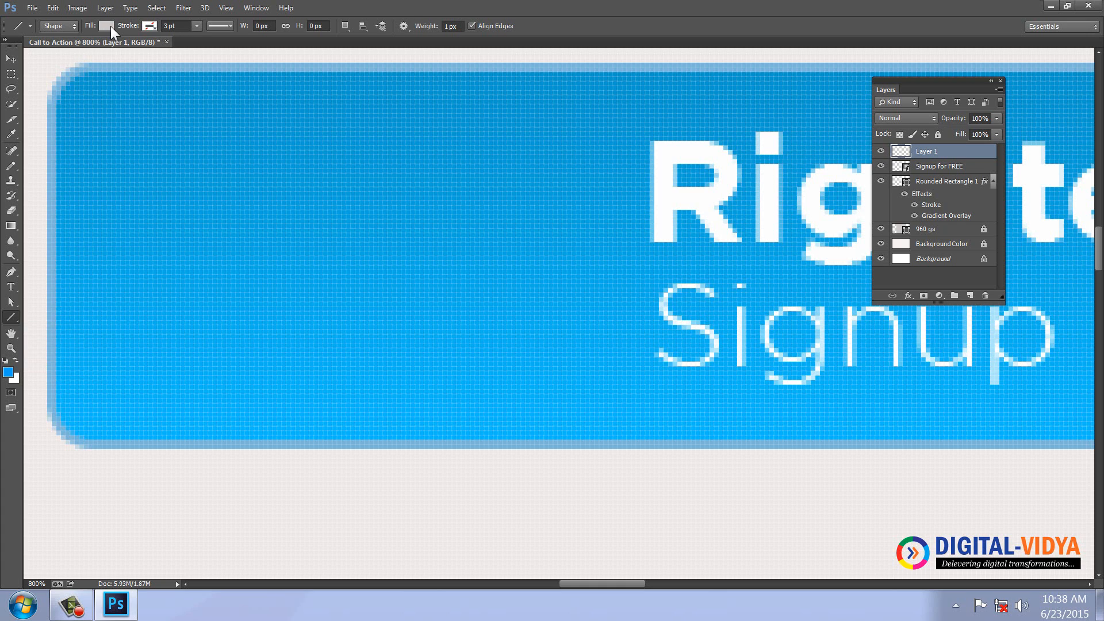
pyautogui.click(110, 26)
pyautogui.click(76, 83)
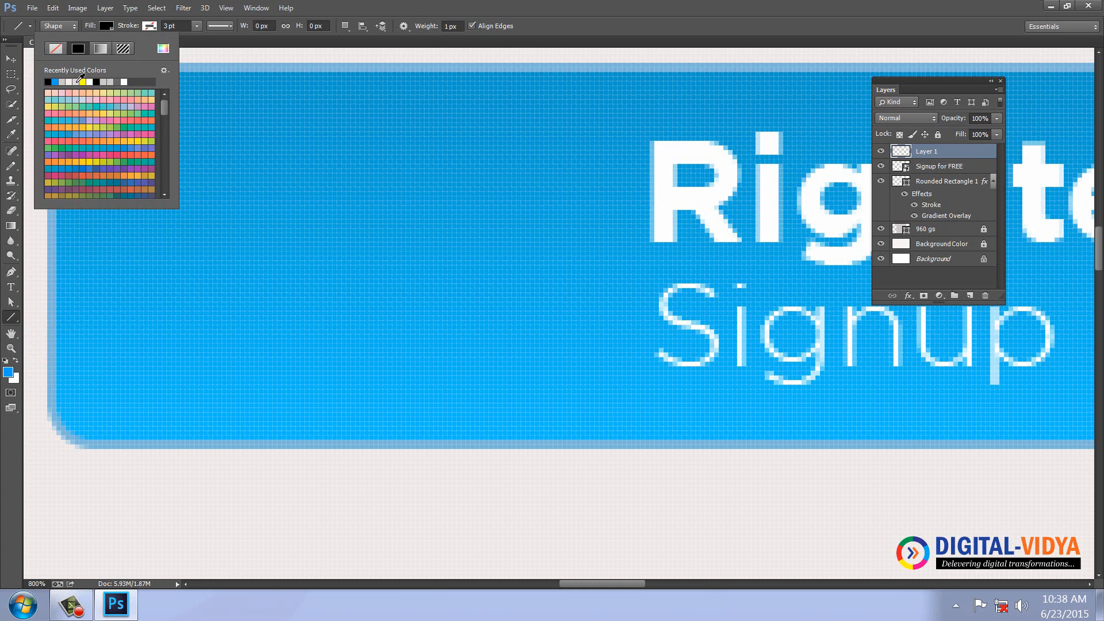
pyautogui.click(495, 64)
pyautogui.moveTo(491, 64); pyautogui.dragTo(490, 448)
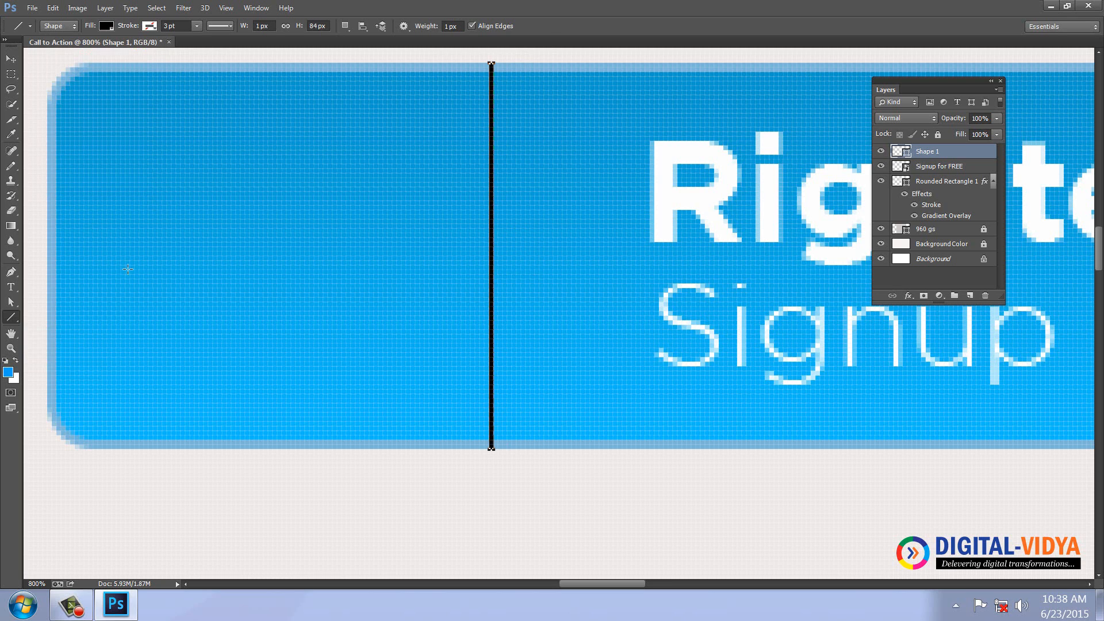
# Rename the line's shape layer to "Black line".
pyautogui.click(12, 61)
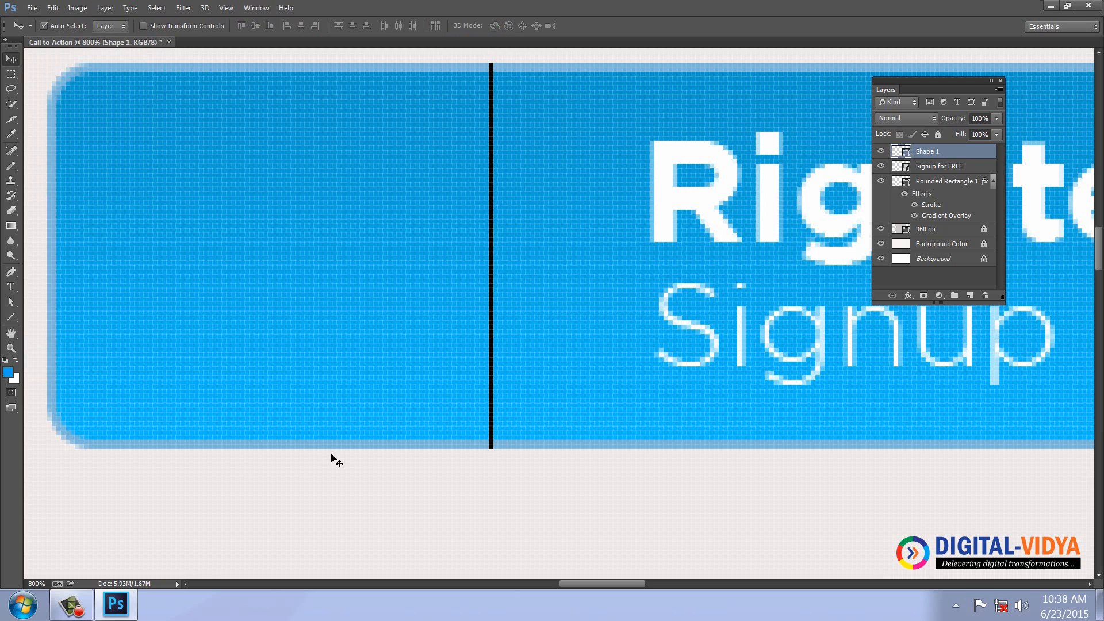
pyautogui.doubleClick(929, 153)
pyautogui.write('Black line')
pyautogui.press('Return')
# Duplicate the "Black line" layer within the same document as "white line".
pyautogui.rightClick(927, 154)
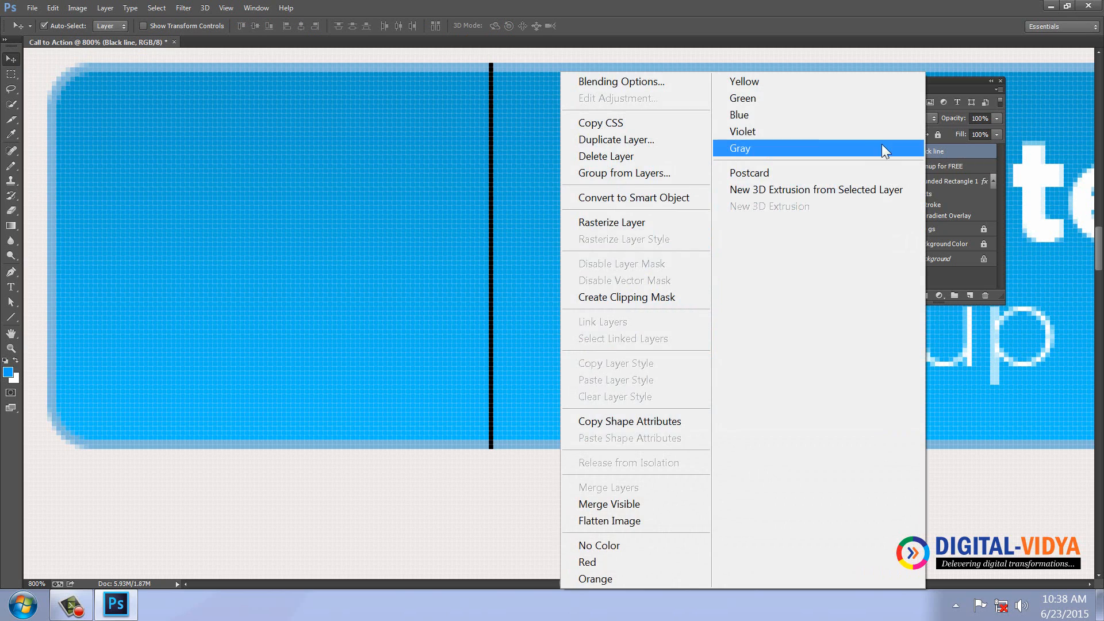
pyautogui.click(632, 141)
pyautogui.write('white')
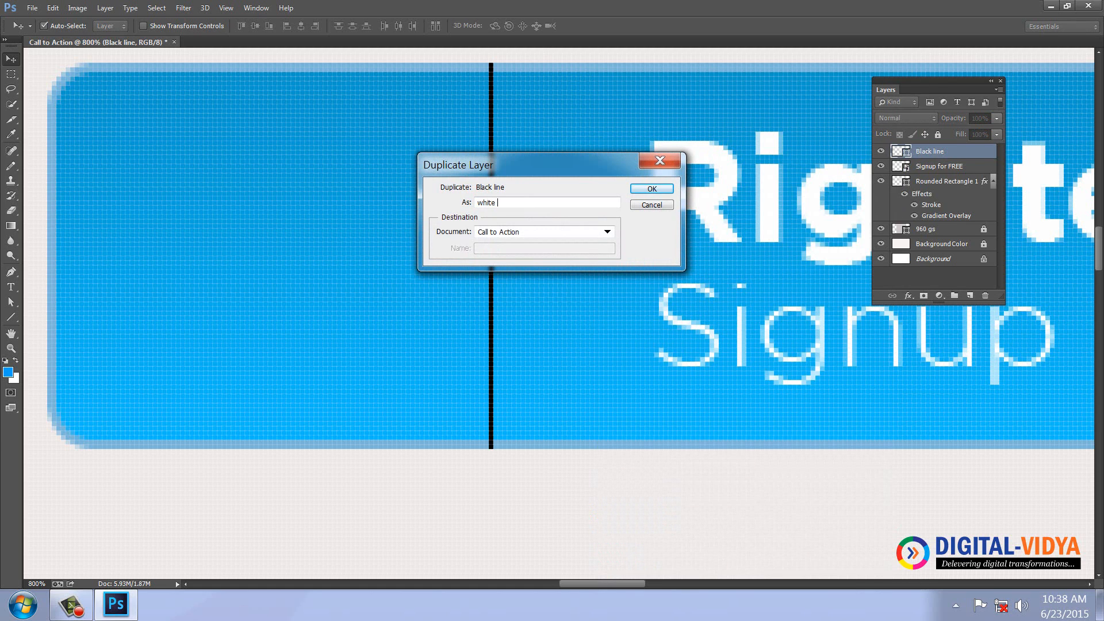
pyautogui.write(' line')
pyautogui.press('Return')
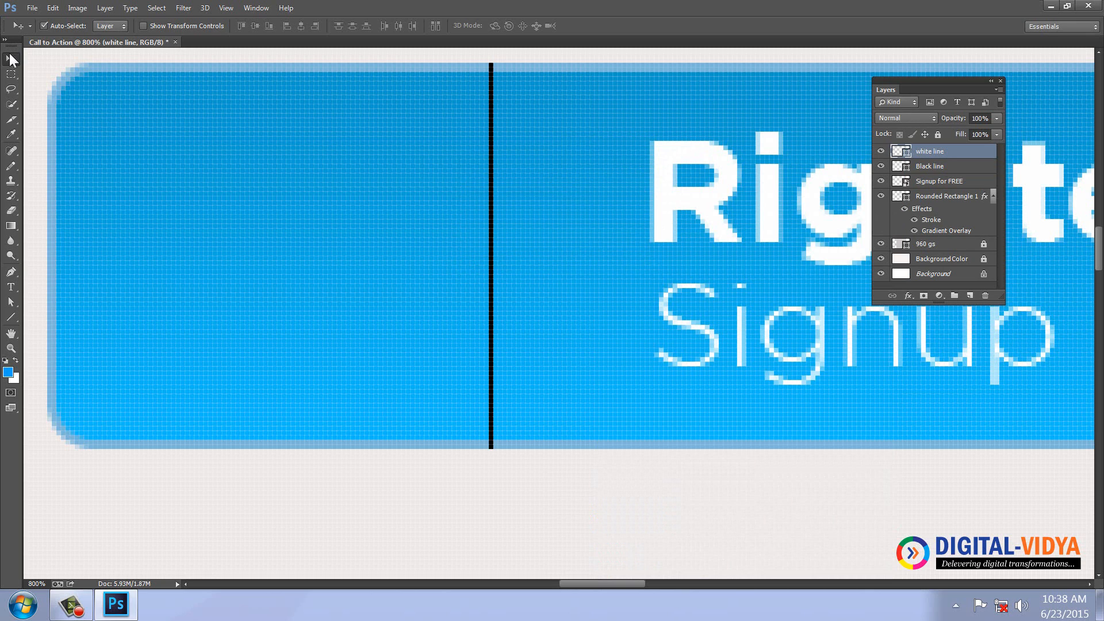
# Nudge the "white line" 1 px to the right, invert its colour to white and set its opacity to 30%.
pyautogui.press('Right')
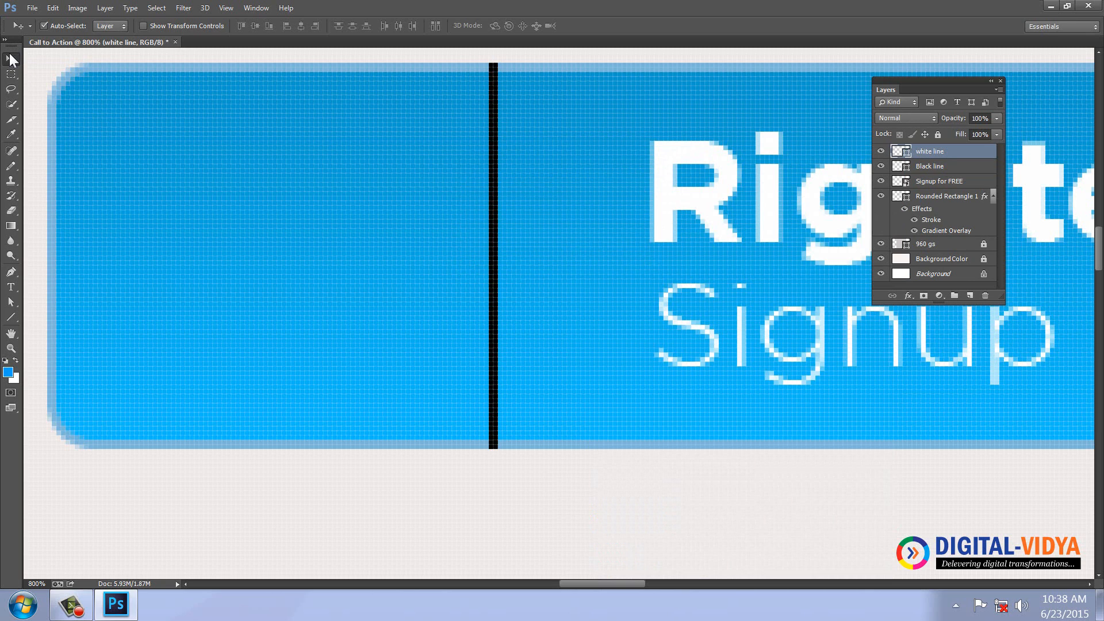
pyautogui.hotkey('ctrl', 'i')
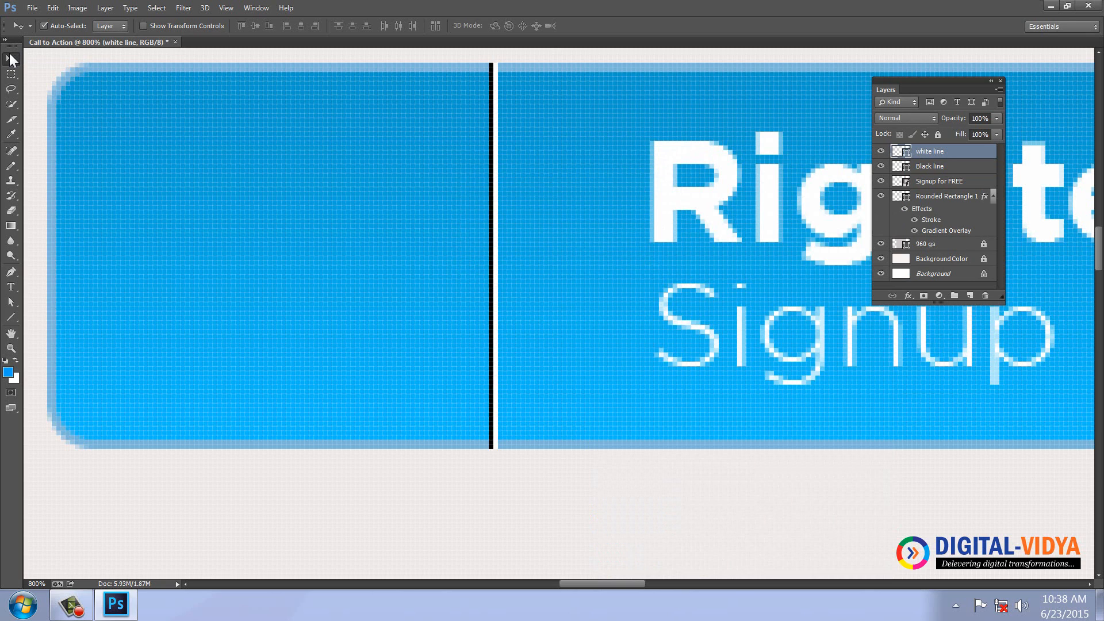
pyautogui.click(975, 118)
pyautogui.write('80')
pyautogui.press('Return')
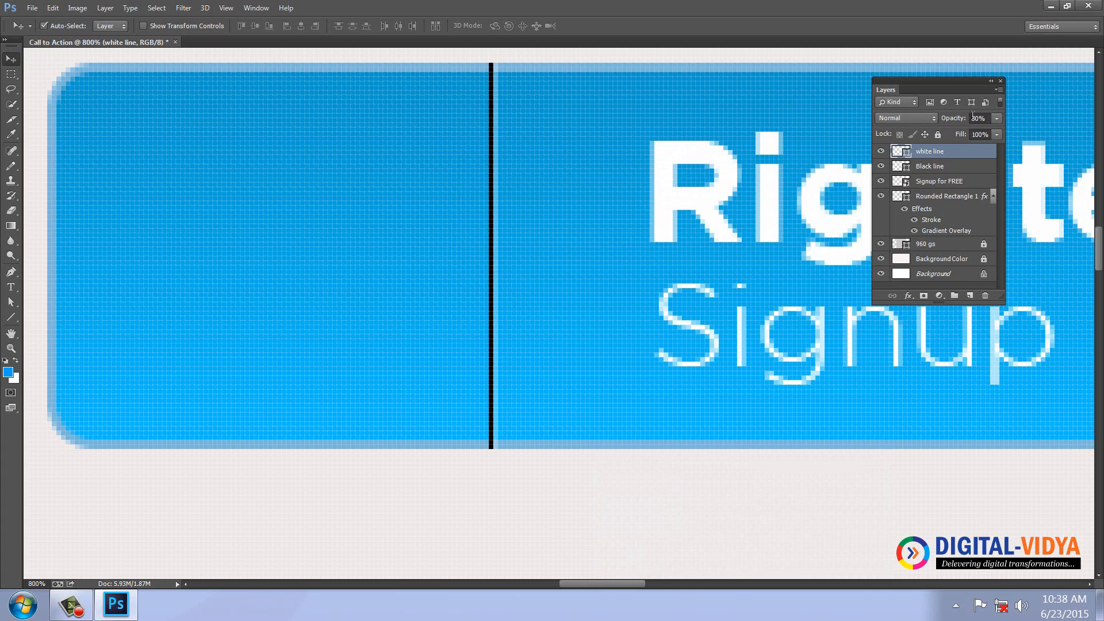
# Set the opacity of the "Black line" layer to 20%.
pyautogui.click(943, 166)
pyautogui.click(980, 118)
pyautogui.write('20')
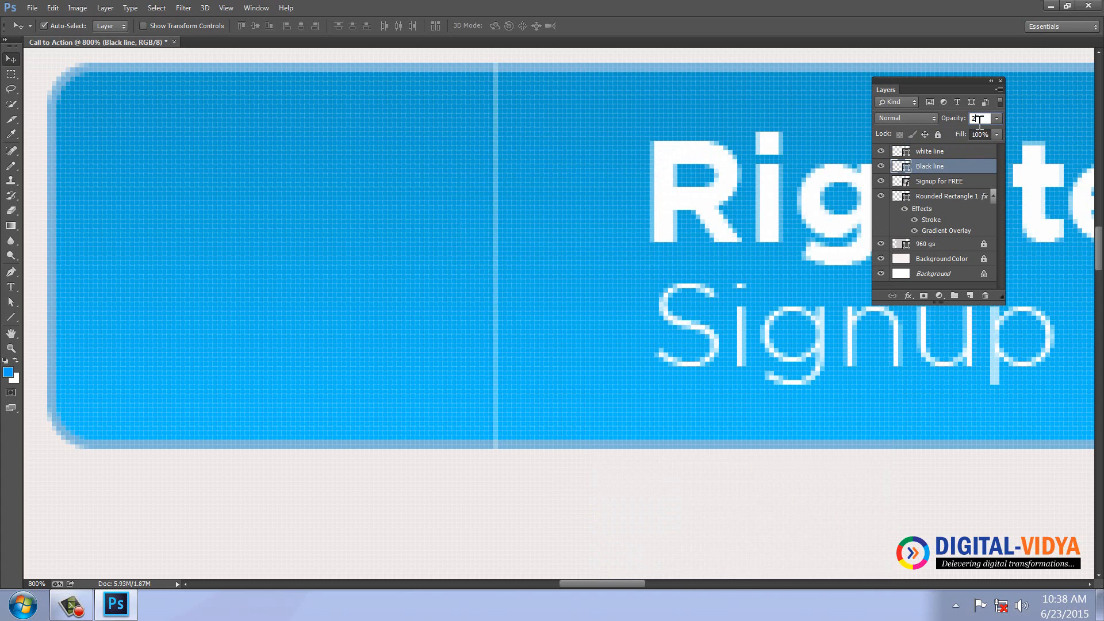
pyautogui.press('Return')
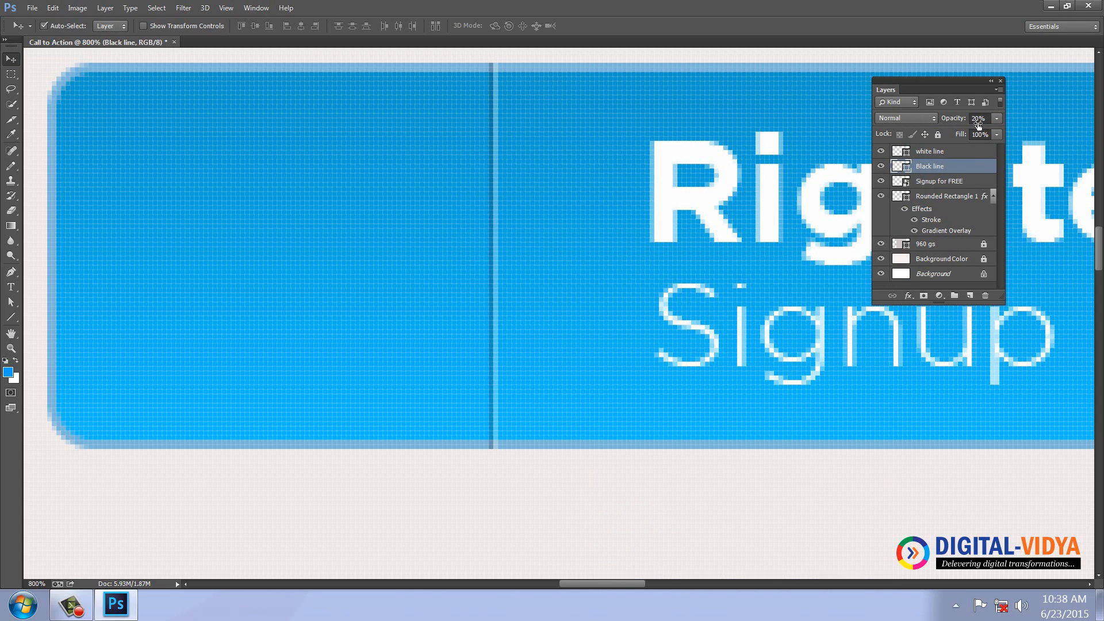
# Choose the Custom Shape tool and reset its shape library to the default shapes.
pyautogui.hotkey('ctrl', '1')
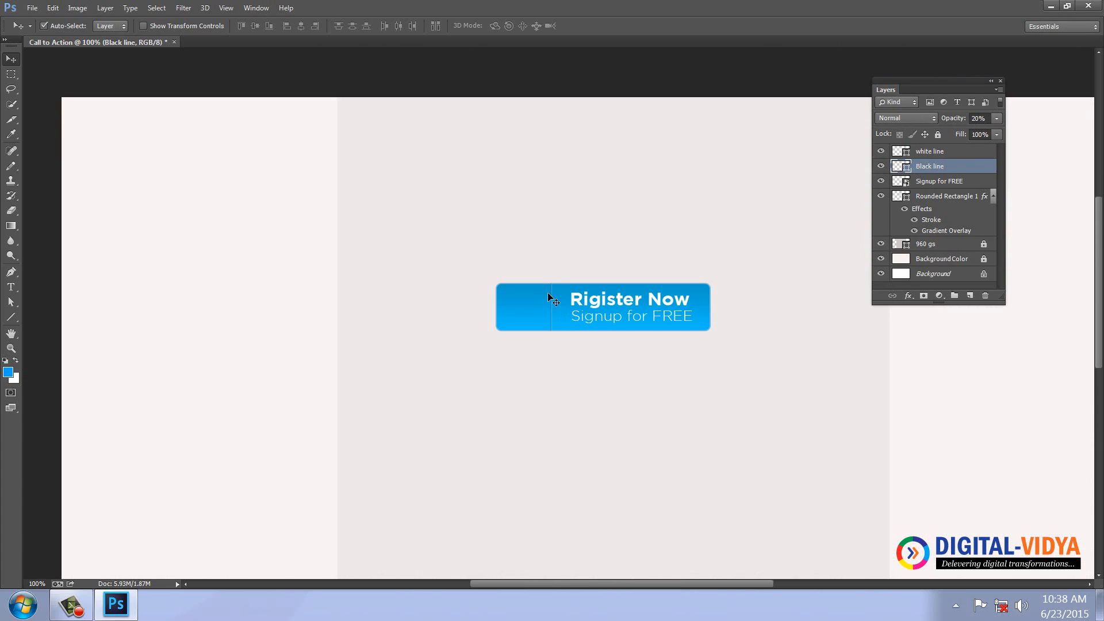
pyautogui.hotkey('ctrl', '+')
pyautogui.hotkey('ctrl', '+')
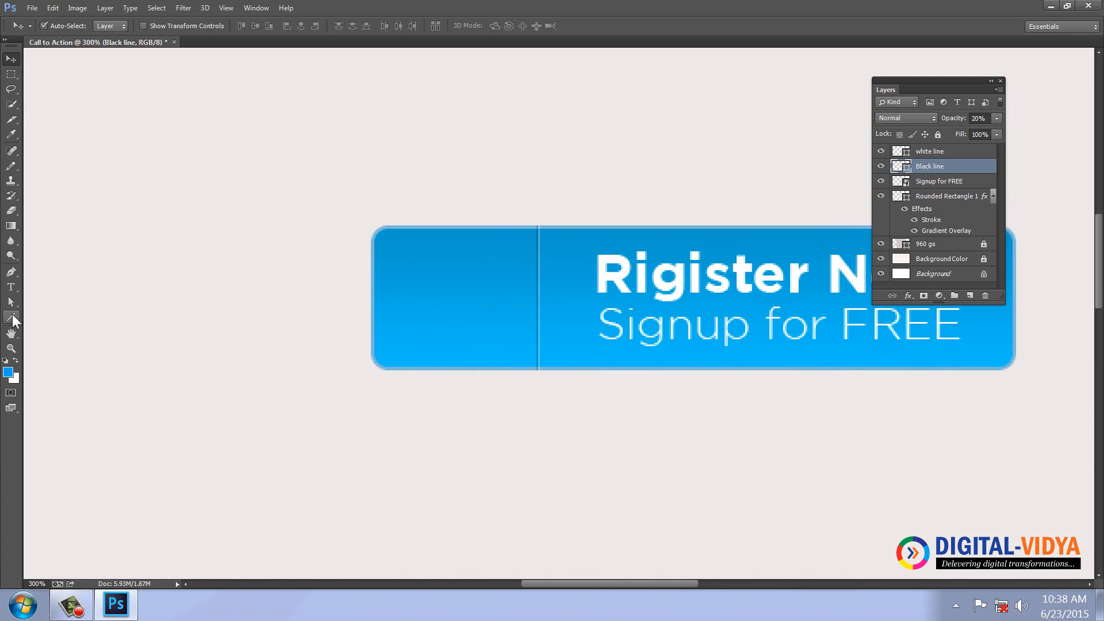
pyautogui.moveTo(12, 318); pyautogui.dragTo(53, 370)
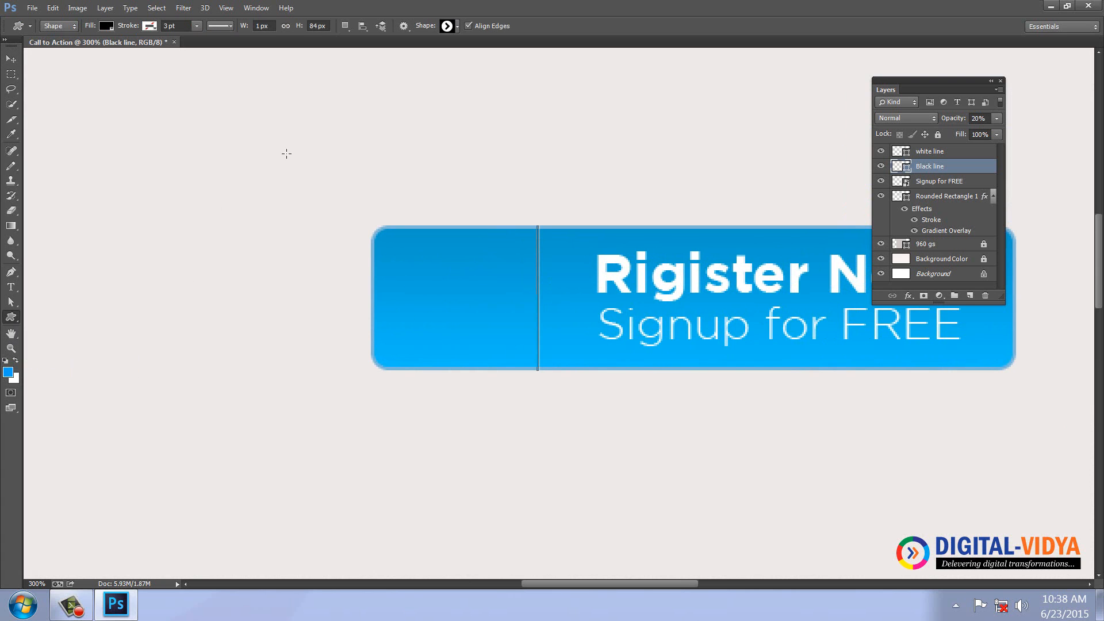
pyautogui.click(457, 27)
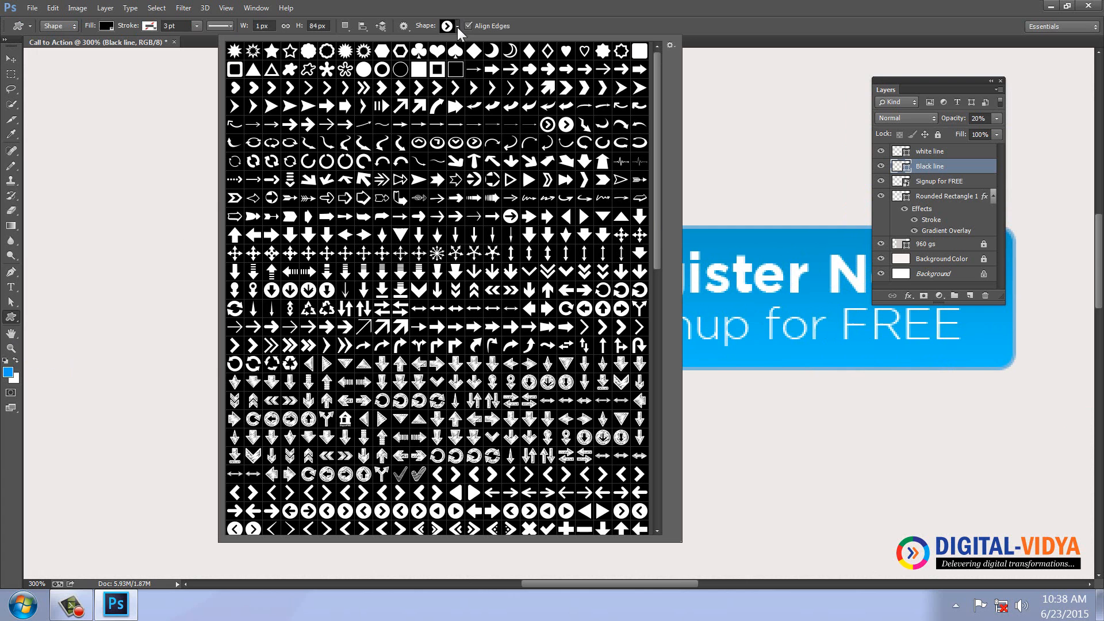
pyautogui.click(669, 45)
pyautogui.click(586, 229)
pyautogui.click(517, 228)
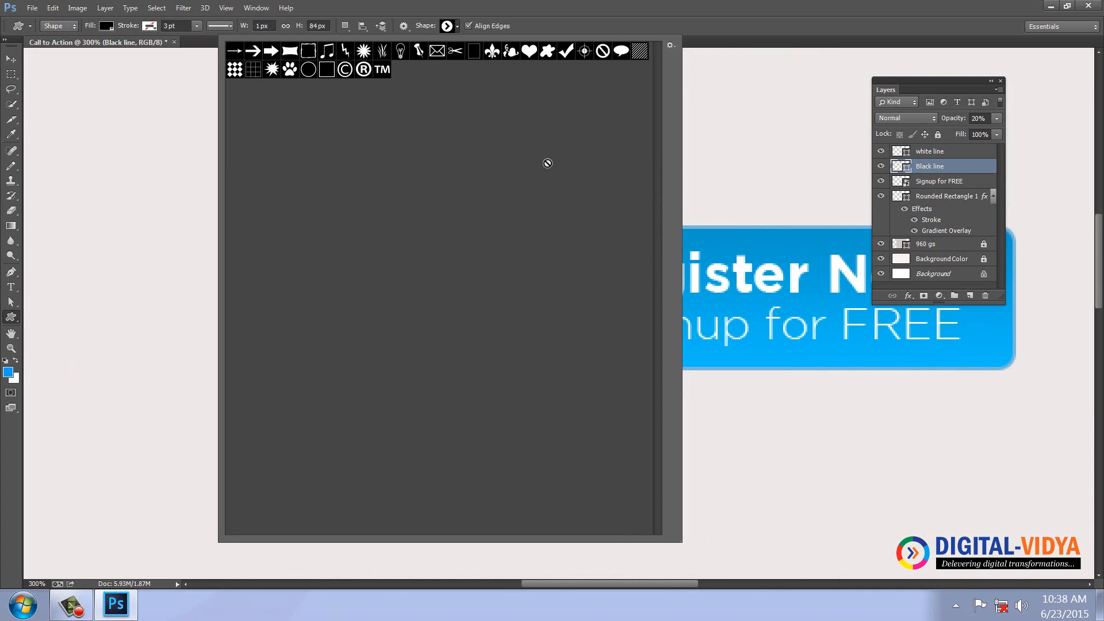
# Load the source.csh custom shapes file from the Downloads folder into the shape library.
pyautogui.click(669, 45)
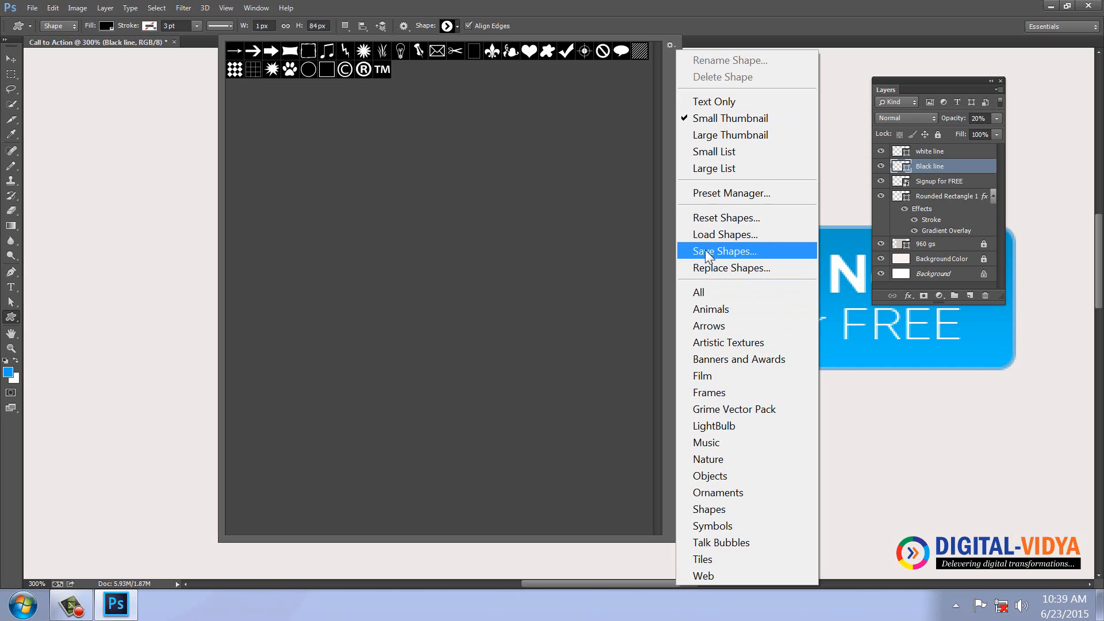
pyautogui.click(700, 235)
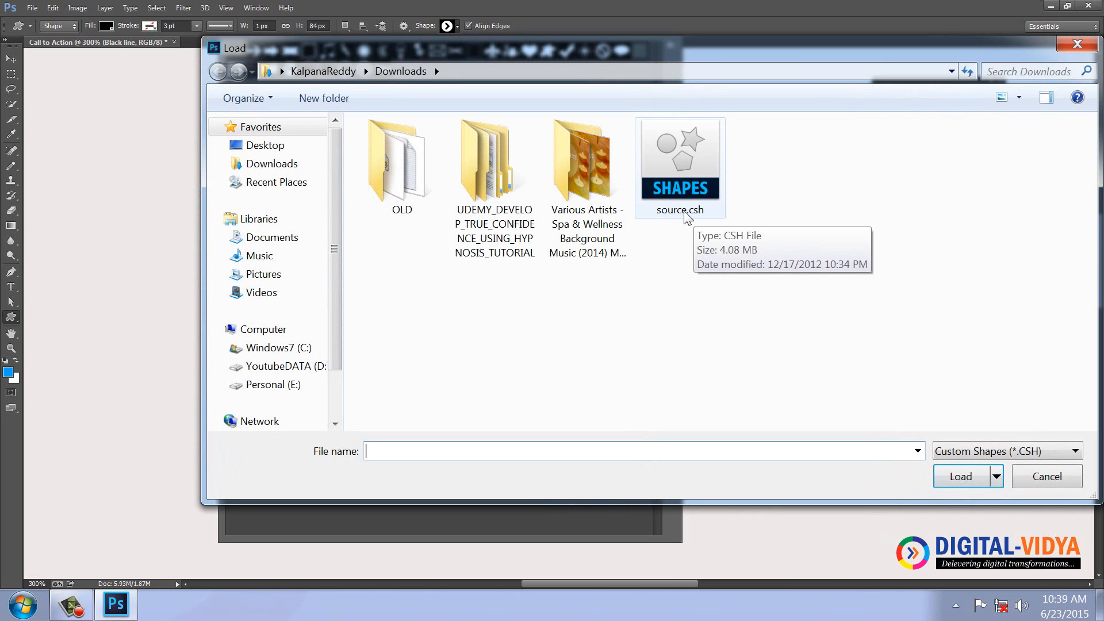
pyautogui.click(679, 170)
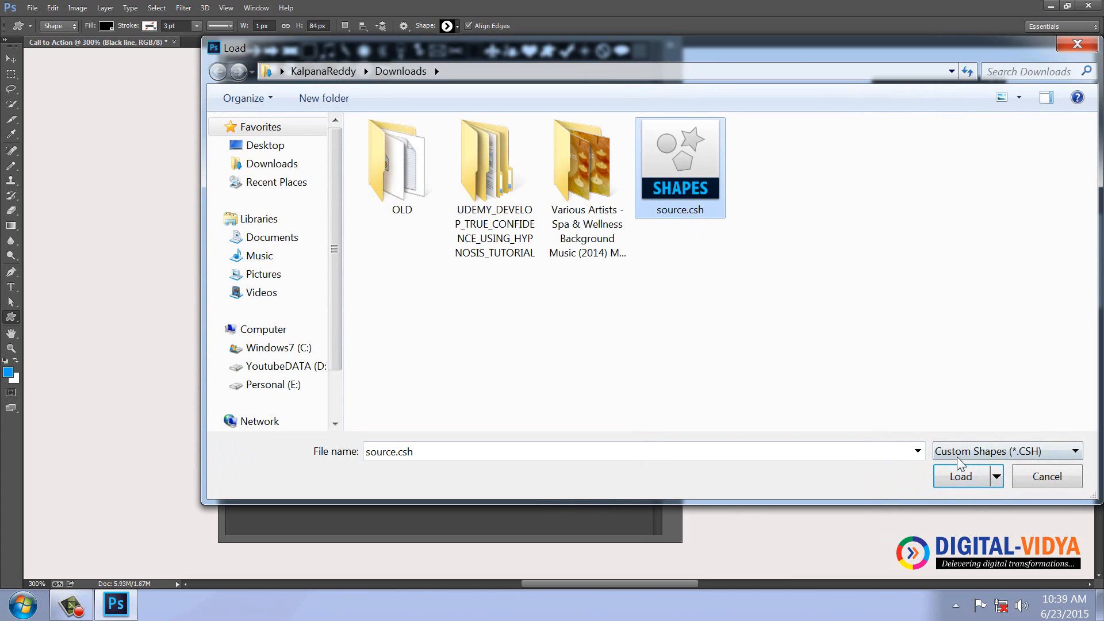
pyautogui.click(949, 475)
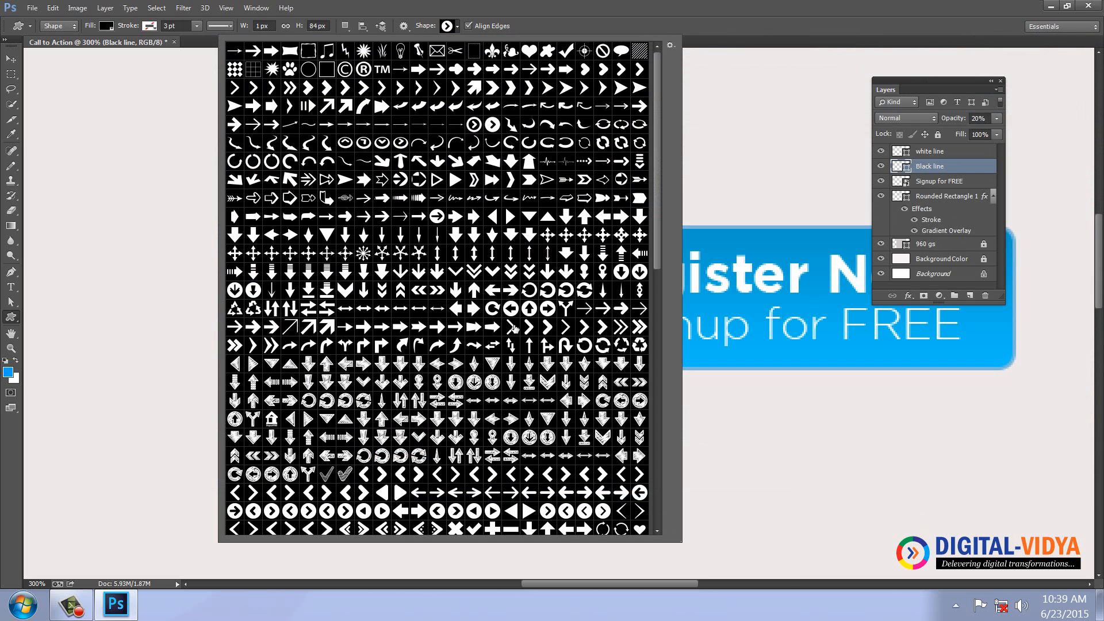
# Draw the circled right-arrow custom shape in the area before the button's divider line.
pyautogui.doubleClick(345, 512)
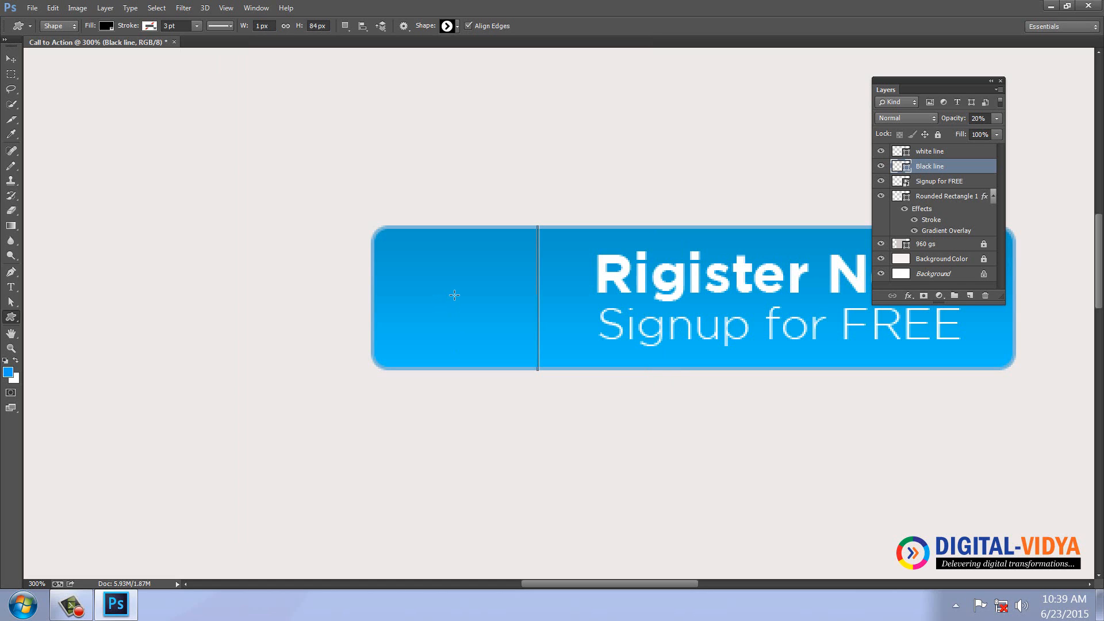
pyautogui.moveTo(454, 297); pyautogui.dragTo(415, 256)
pyautogui.click(11, 58)
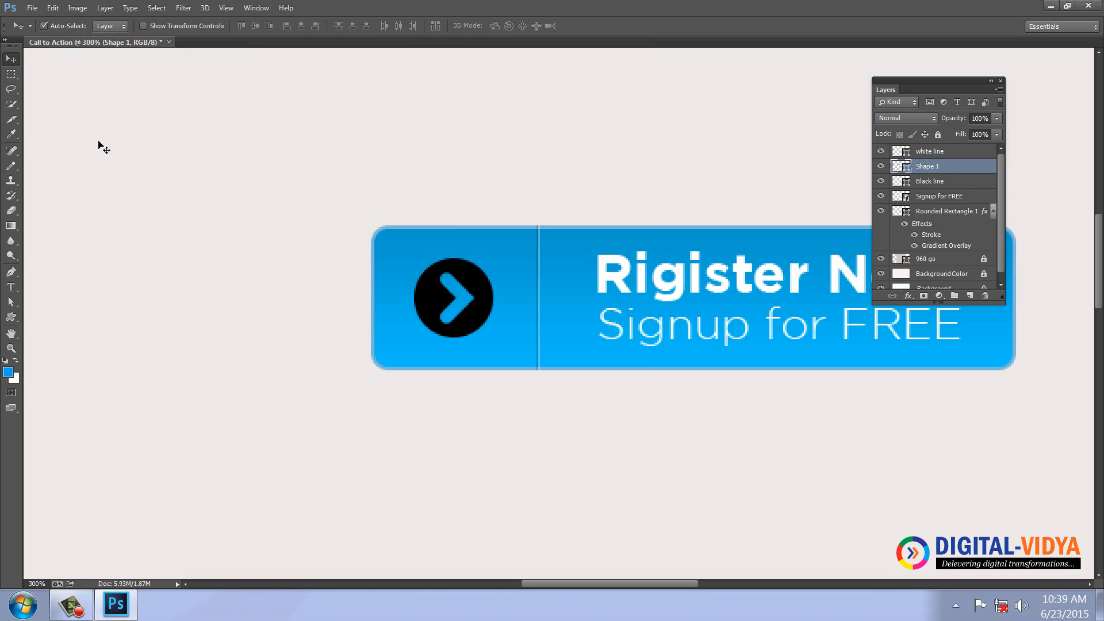
# Add a Gradient Overlay to the arrow icon and set its starting colour stop to 0687ca.
pyautogui.click(908, 295)
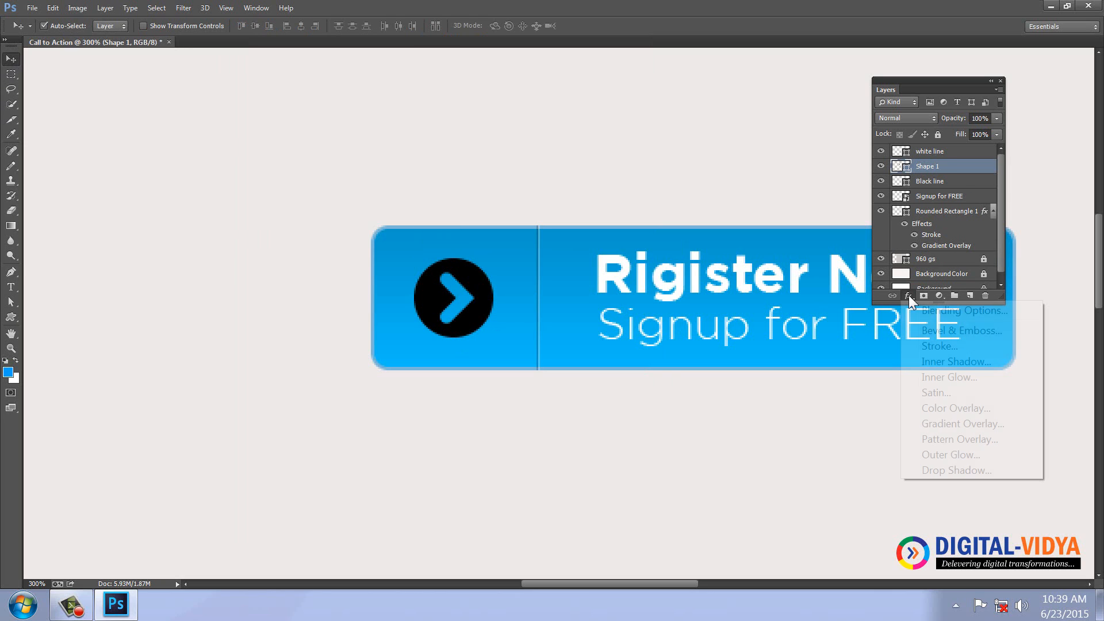
pyautogui.click(943, 423)
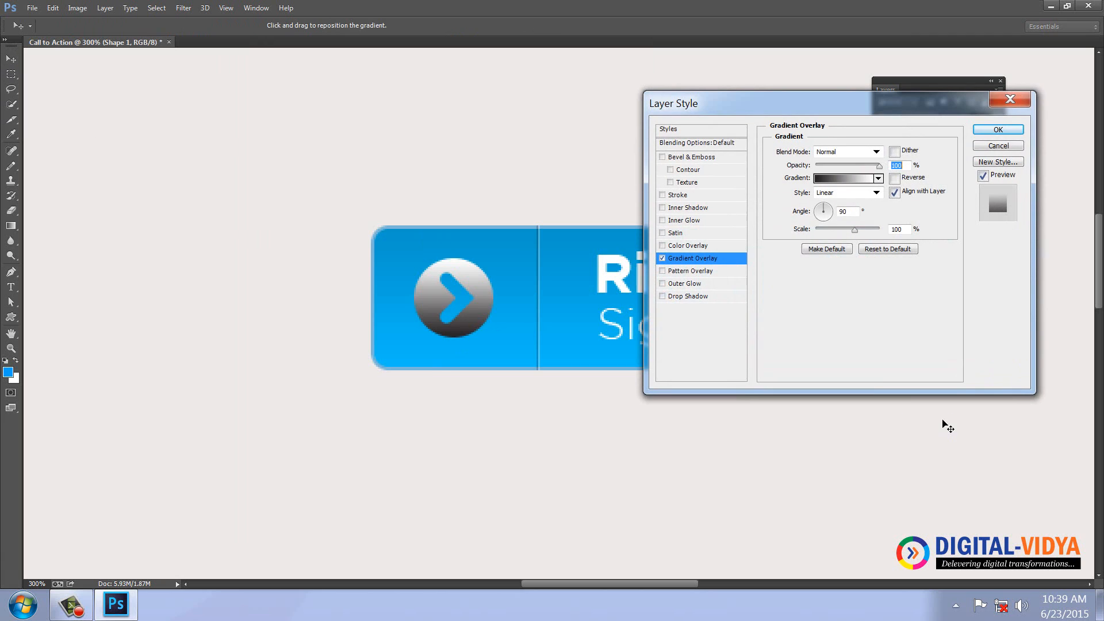
pyautogui.click(861, 180)
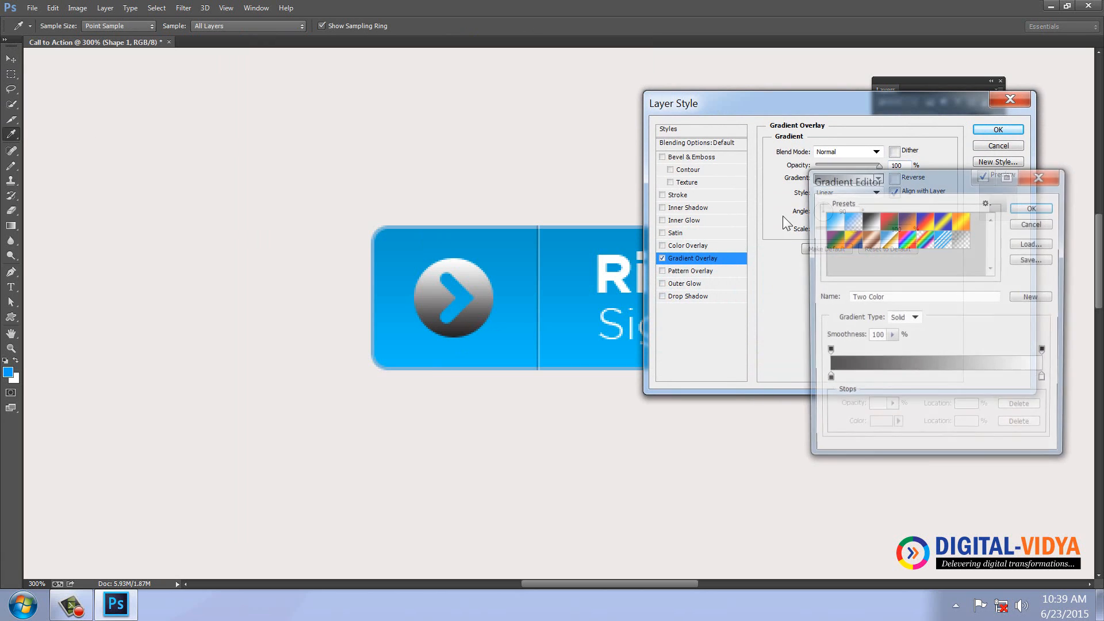
pyautogui.click(828, 380)
pyautogui.click(877, 426)
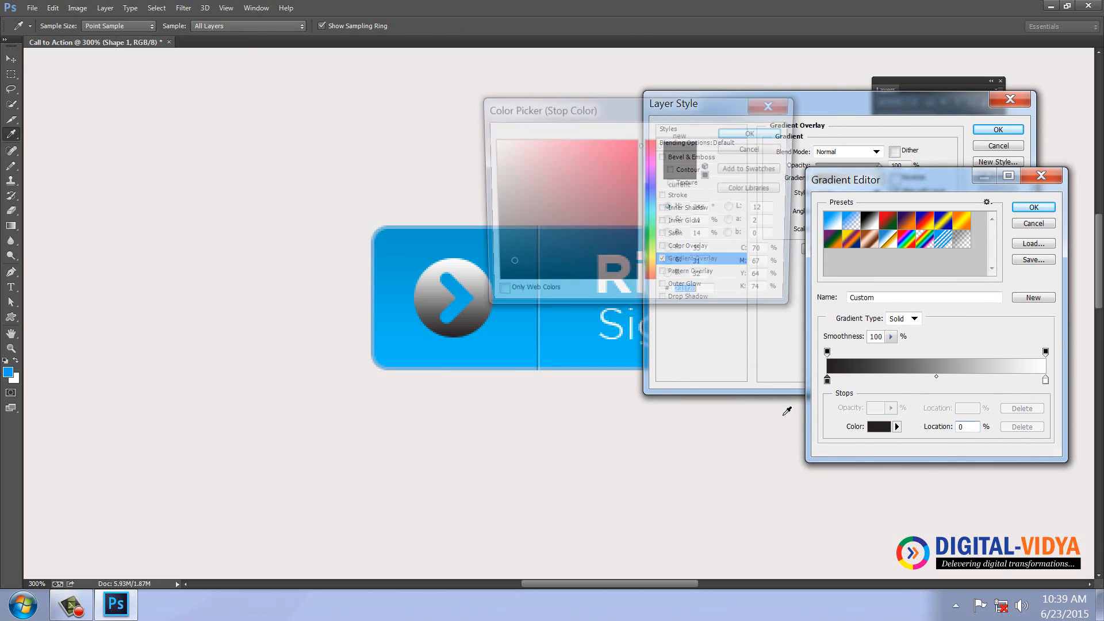
pyautogui.click(9, 370)
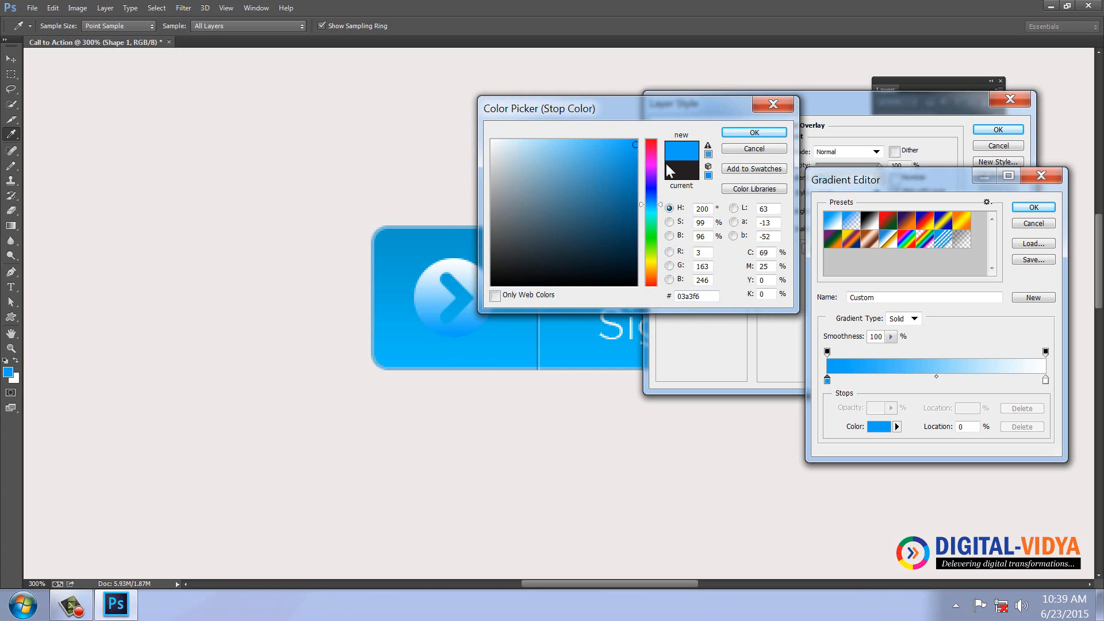
pyautogui.click(634, 173)
pyautogui.click(742, 133)
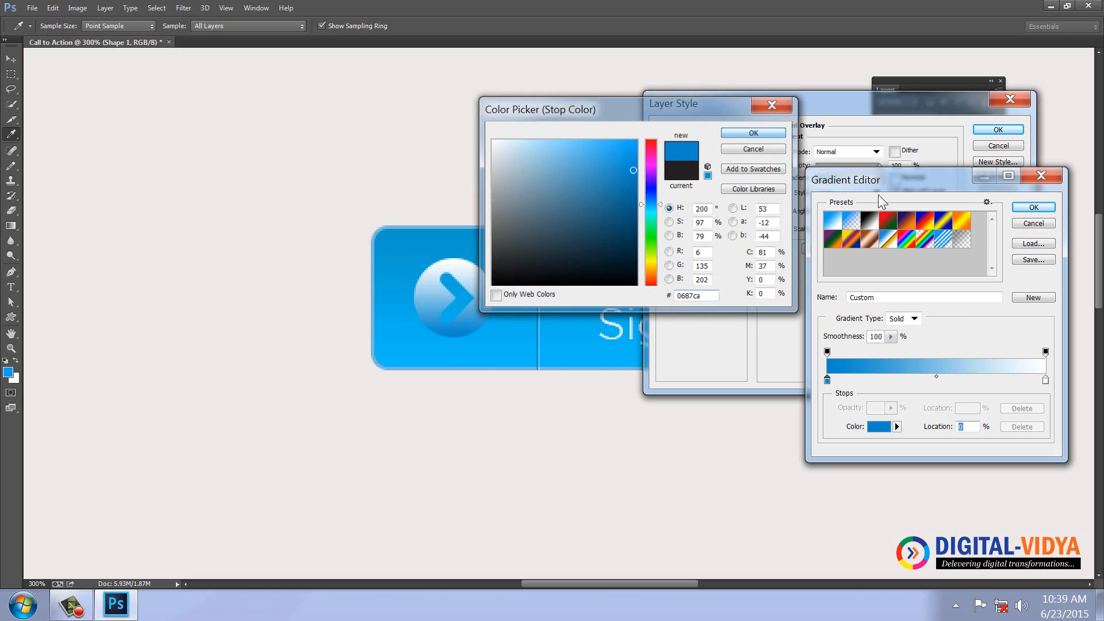
# Set the ending colour stop of the arrow icon's gradient to 0896df.
pyautogui.click(1046, 379)
pyautogui.click(878, 427)
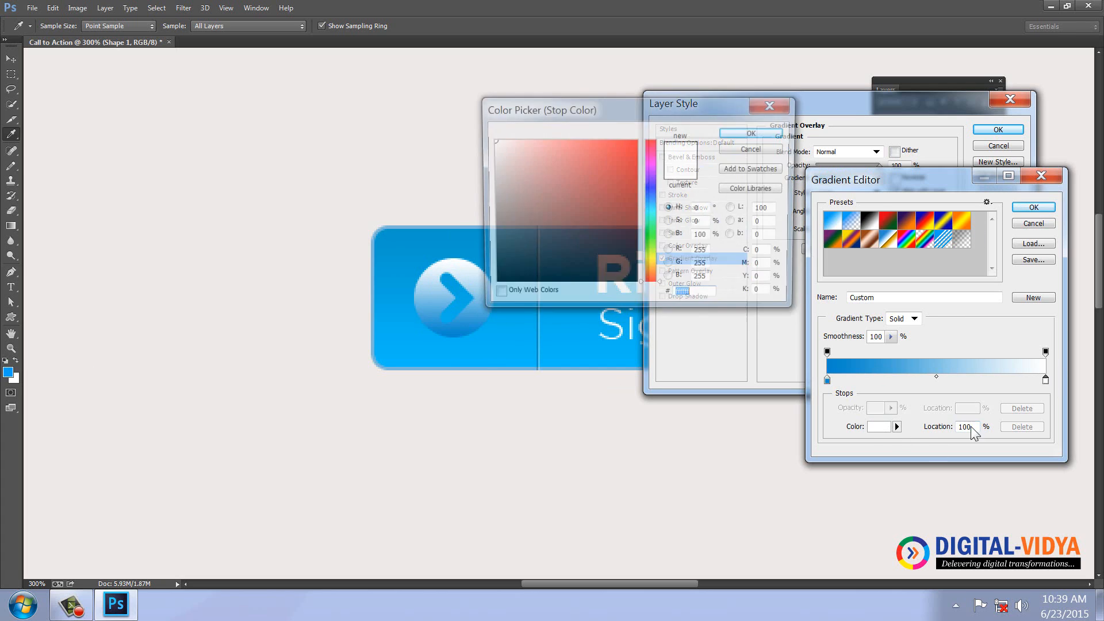
pyautogui.click(10, 369)
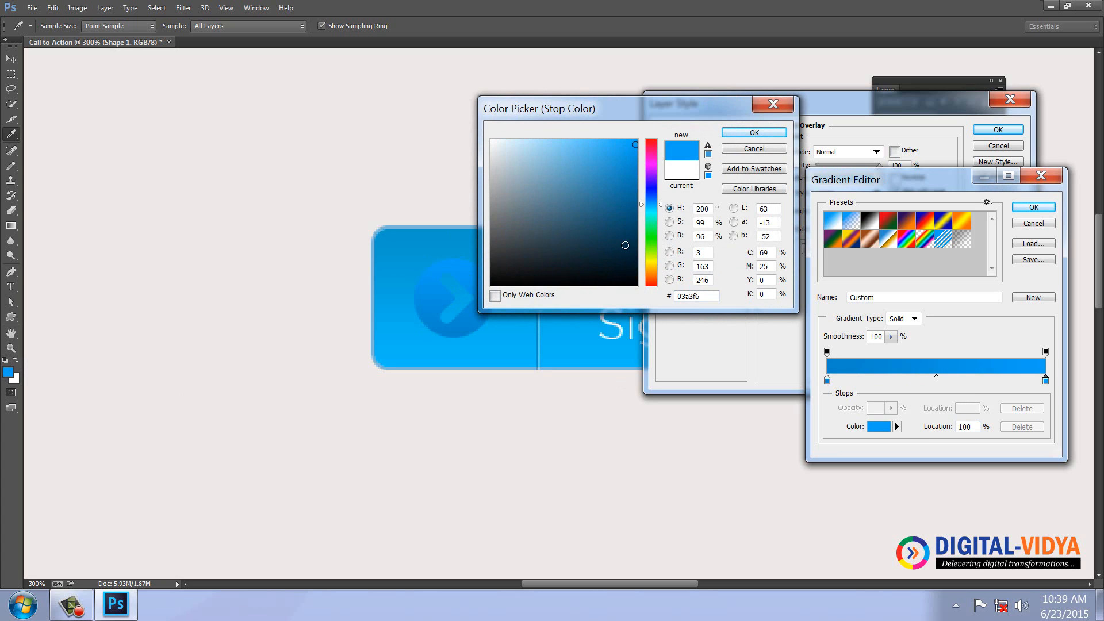
pyautogui.click(629, 211)
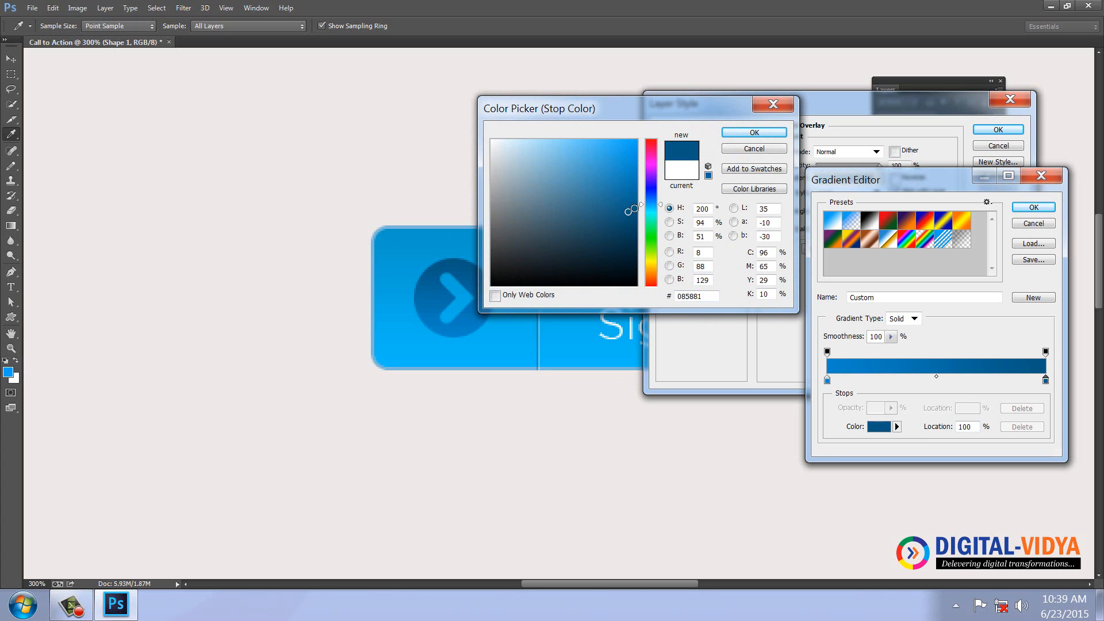
pyautogui.moveTo(633, 209); pyautogui.dragTo(632, 188)
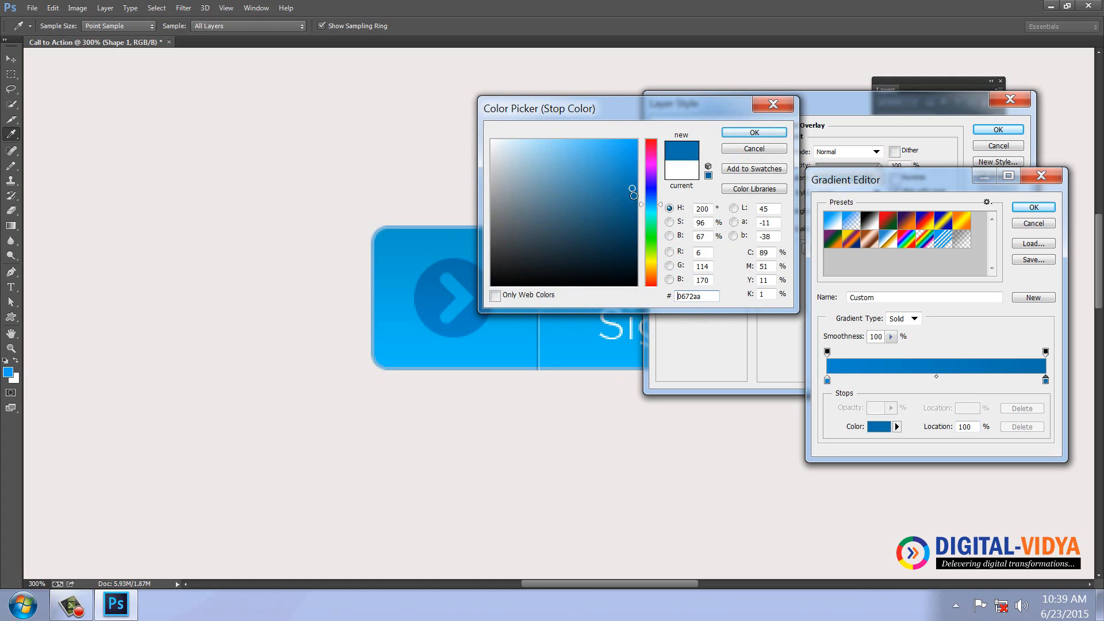
pyautogui.moveTo(632, 191)
pyautogui.mouseDown()
pyautogui.moveTo(635, 145)
pyautogui.moveTo(635, 158)
pyautogui.mouseUp()
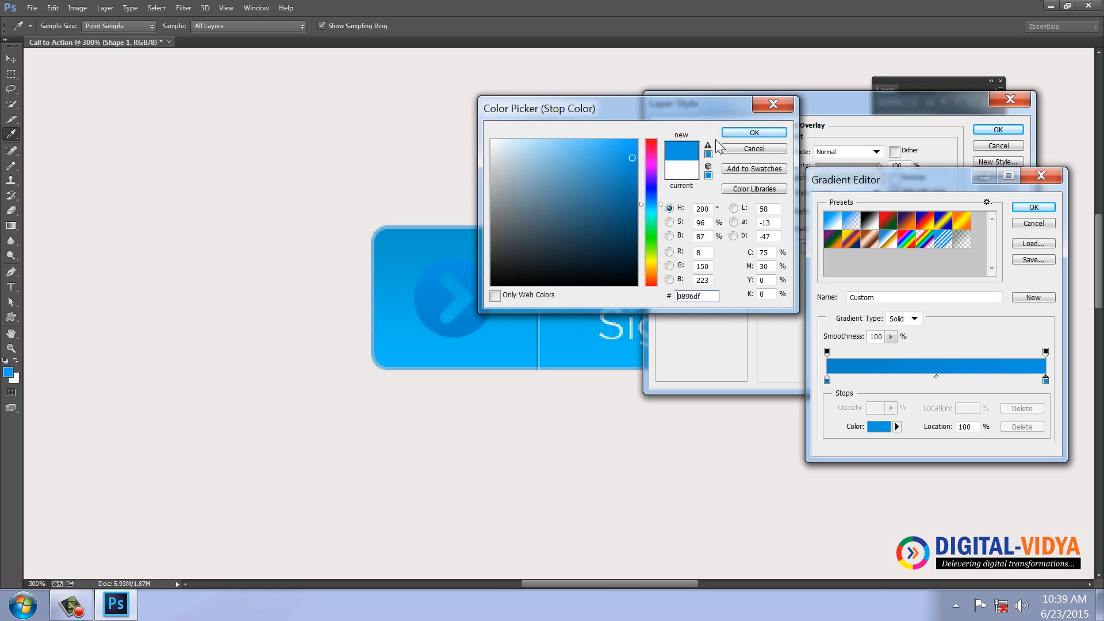
pyautogui.click(753, 132)
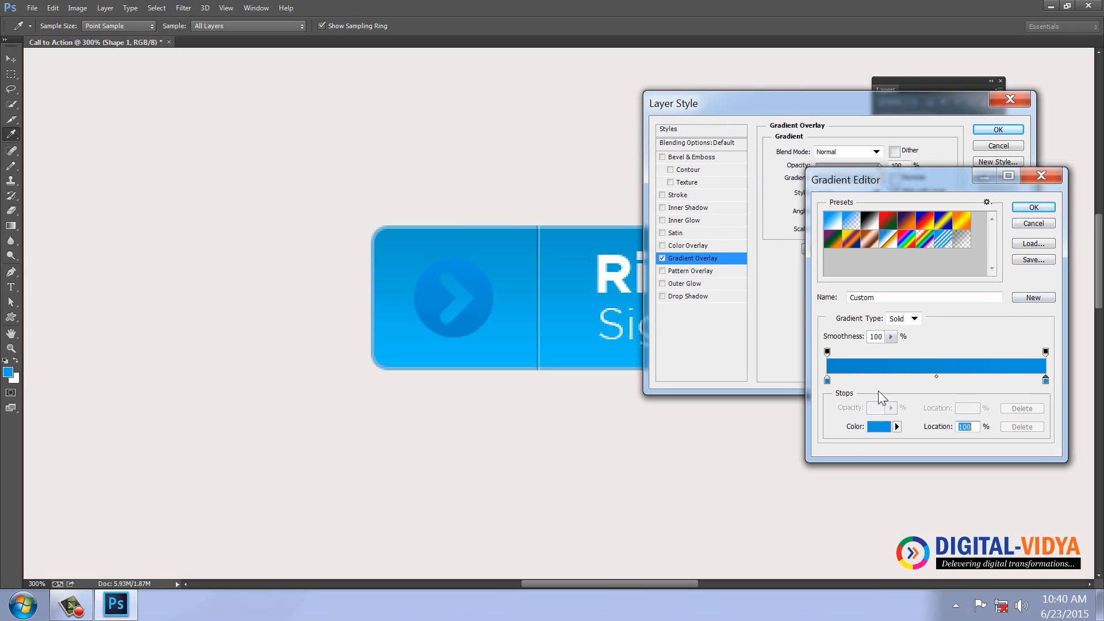
# Darken the starting colour stop of the arrow icon's gradient to 057dbb and accept the gradient.
pyautogui.click(827, 380)
pyautogui.click(878, 426)
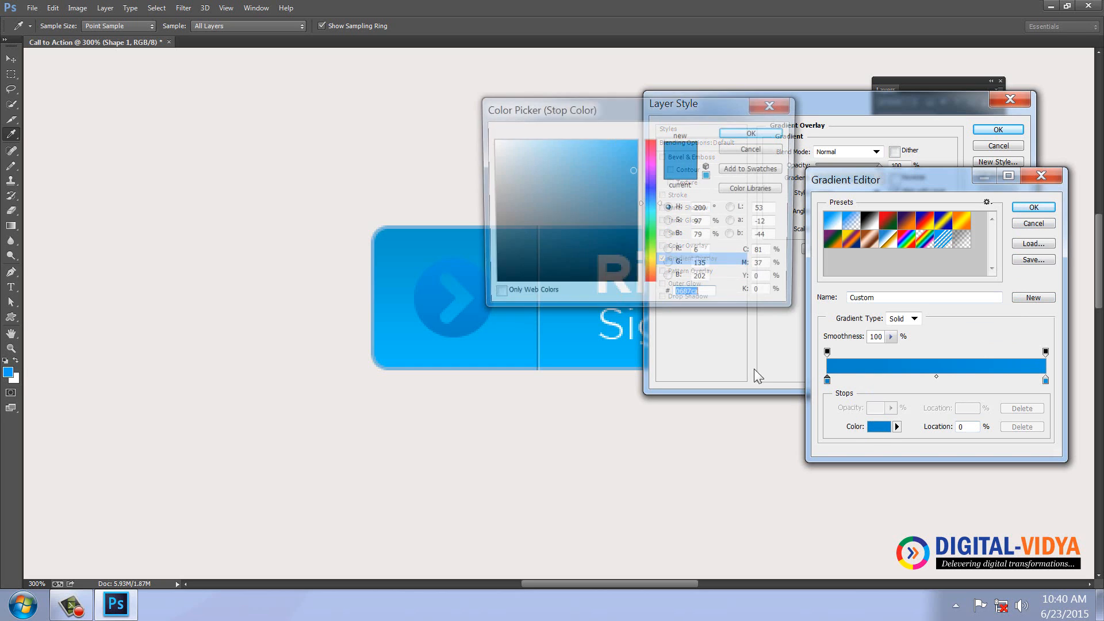
pyautogui.click(633, 179)
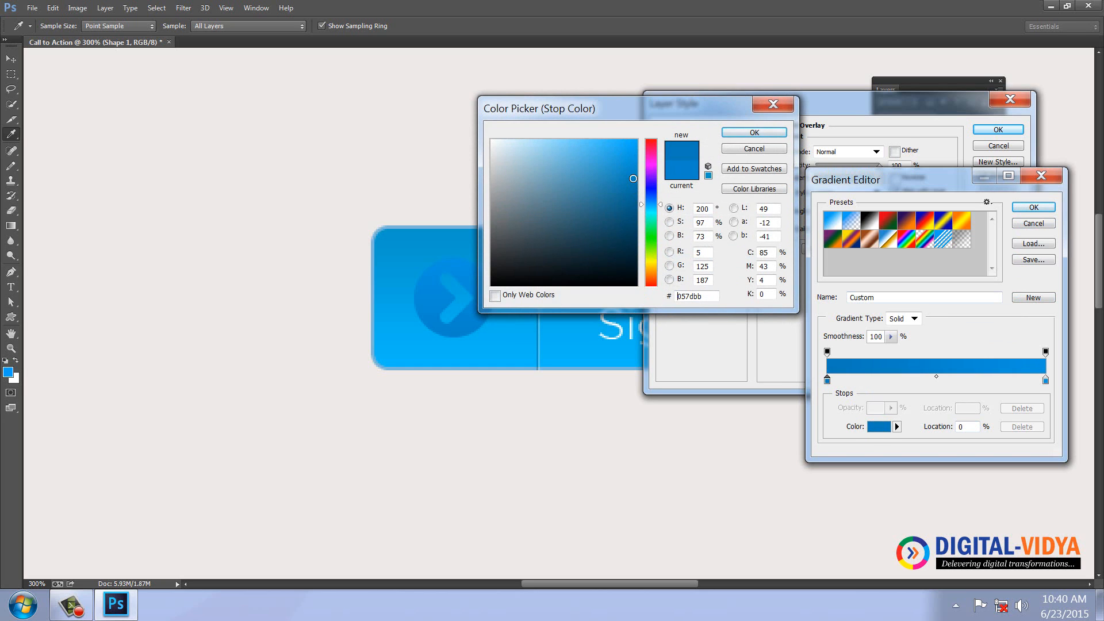
pyautogui.click(768, 138)
pyautogui.click(1038, 208)
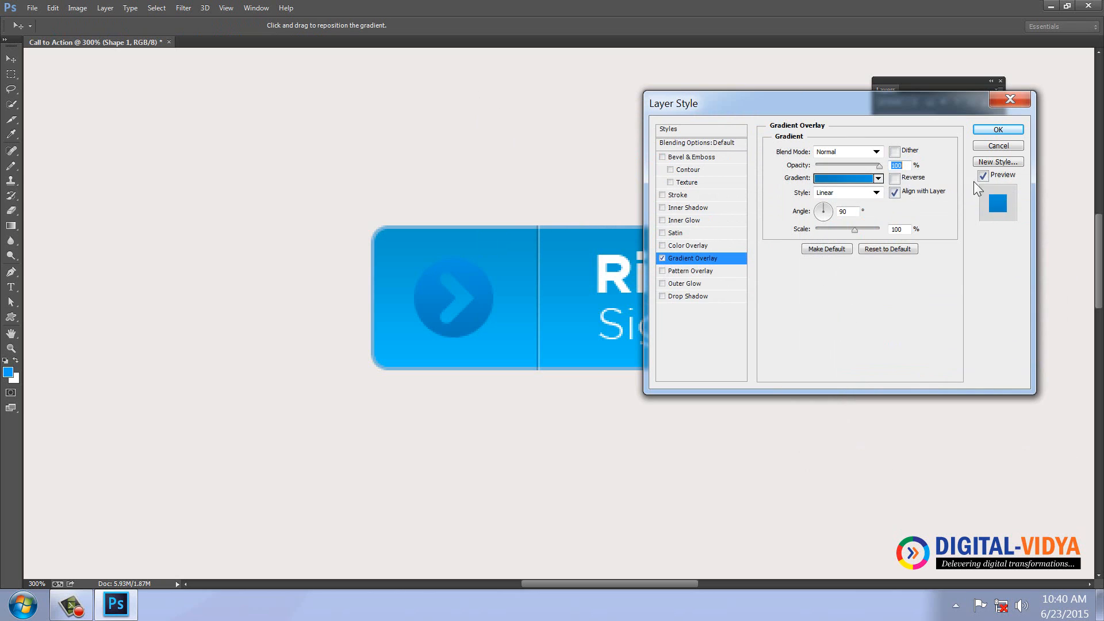
pyautogui.click(988, 131)
# Add an Inner Shadow to the arrow icon with 50% opacity and a distance of 2 px.
pyautogui.moveTo(692, 106); pyautogui.dragTo(754, 86)
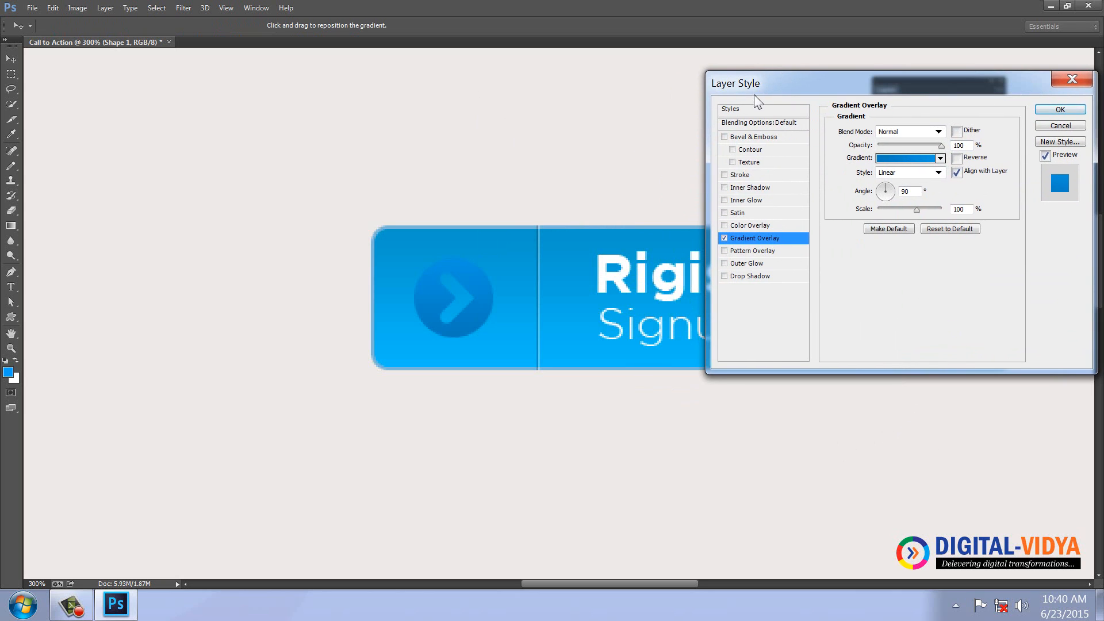
pyautogui.click(725, 188)
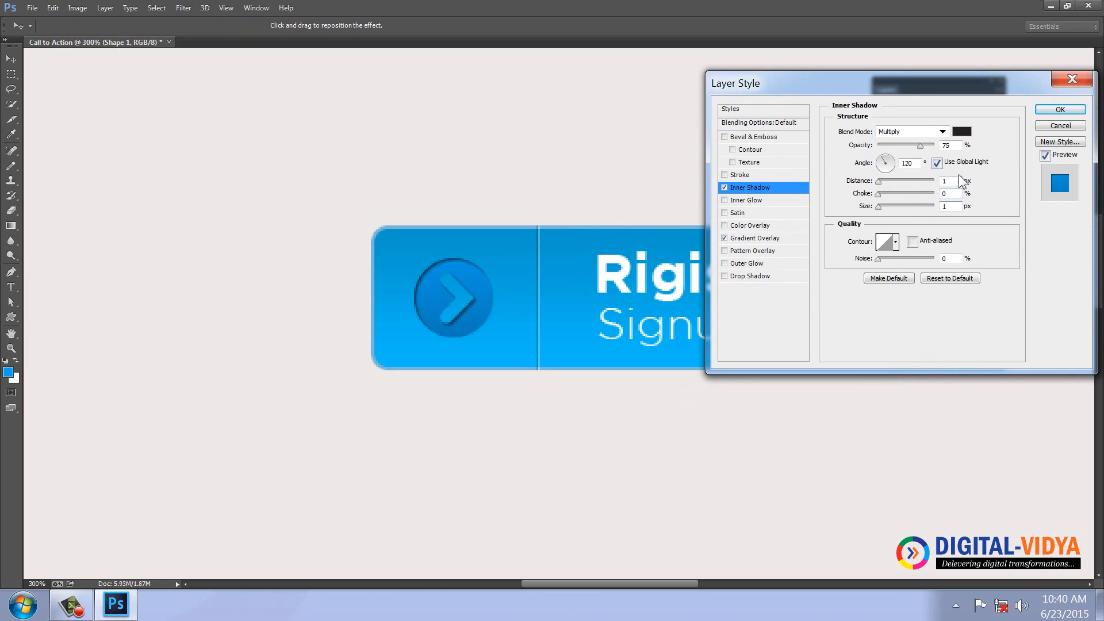
pyautogui.click(920, 145)
pyautogui.write('25')
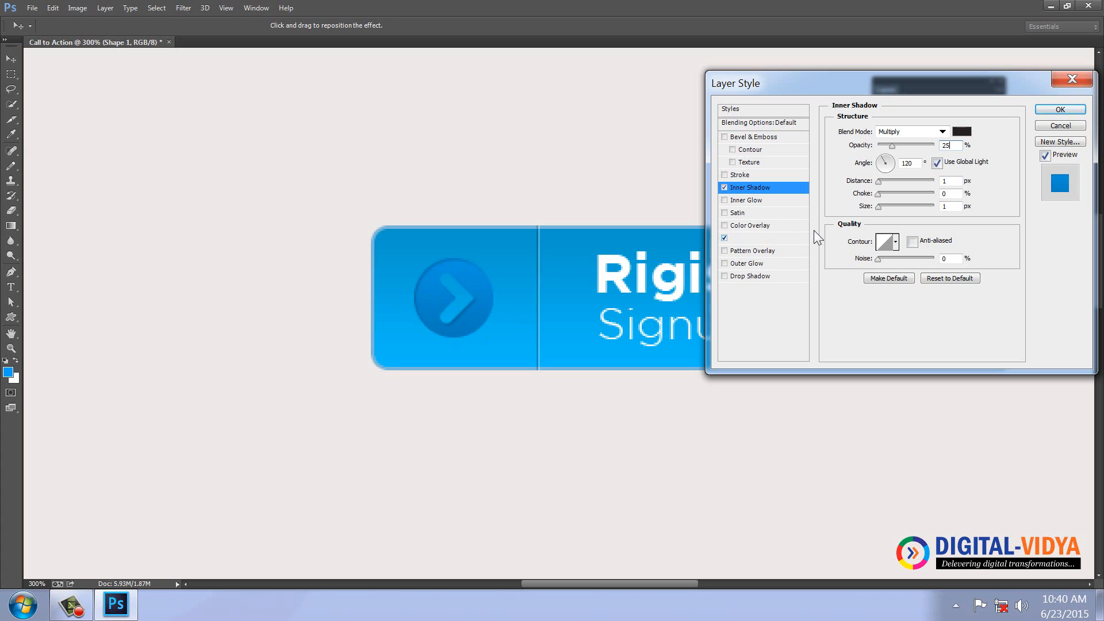
pyautogui.click(902, 146)
pyautogui.write('50')
pyautogui.doubleClick(950, 181)
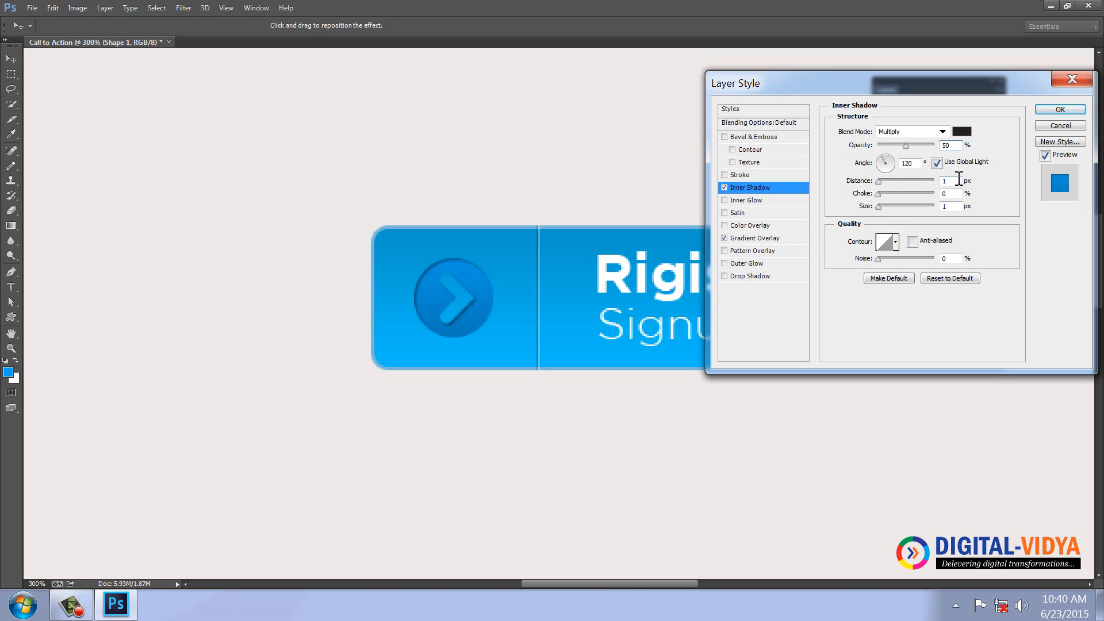
pyautogui.press('Up')
pyautogui.click(1059, 110)
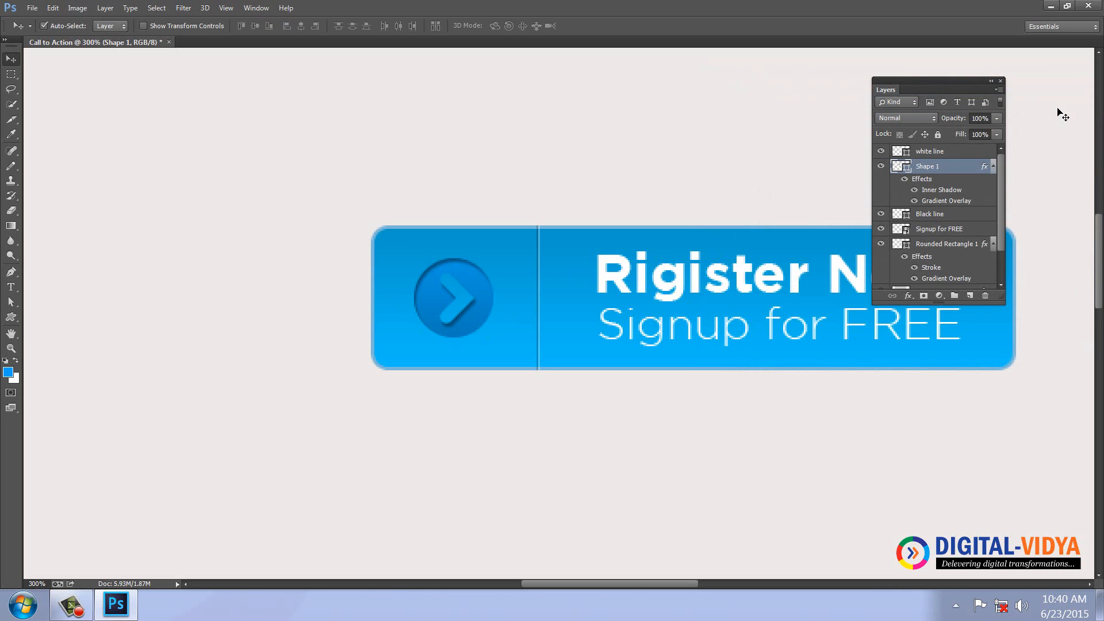
# Reopen the arrow icon's Inner Shadow settings and set the shadow angle to 0°.
pyautogui.hotkey('ctrl', '1')
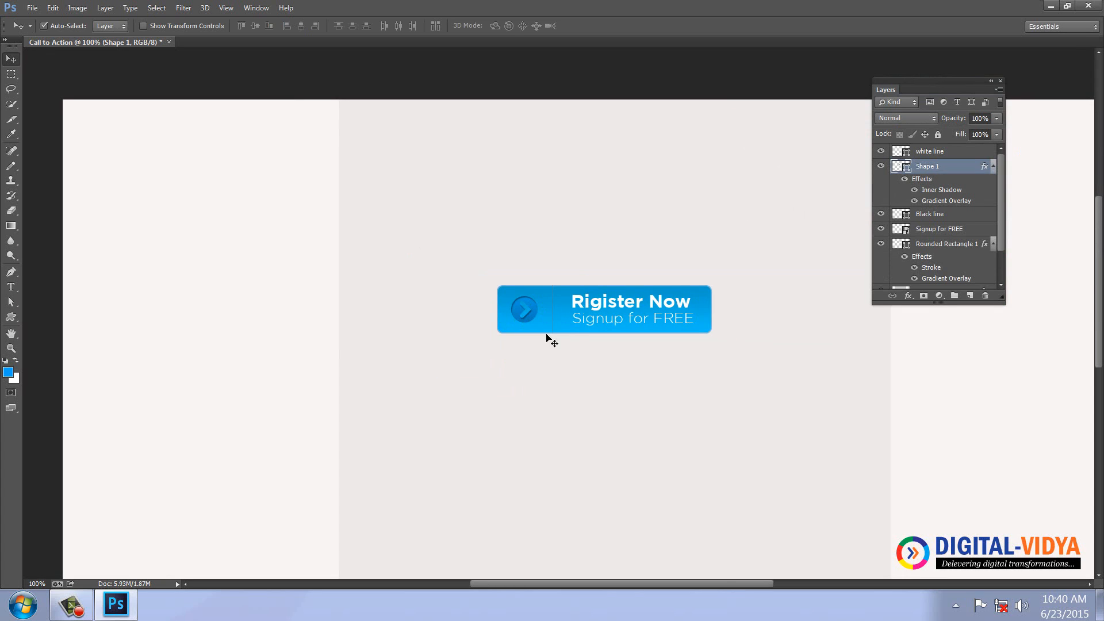
pyautogui.doubleClick(947, 193)
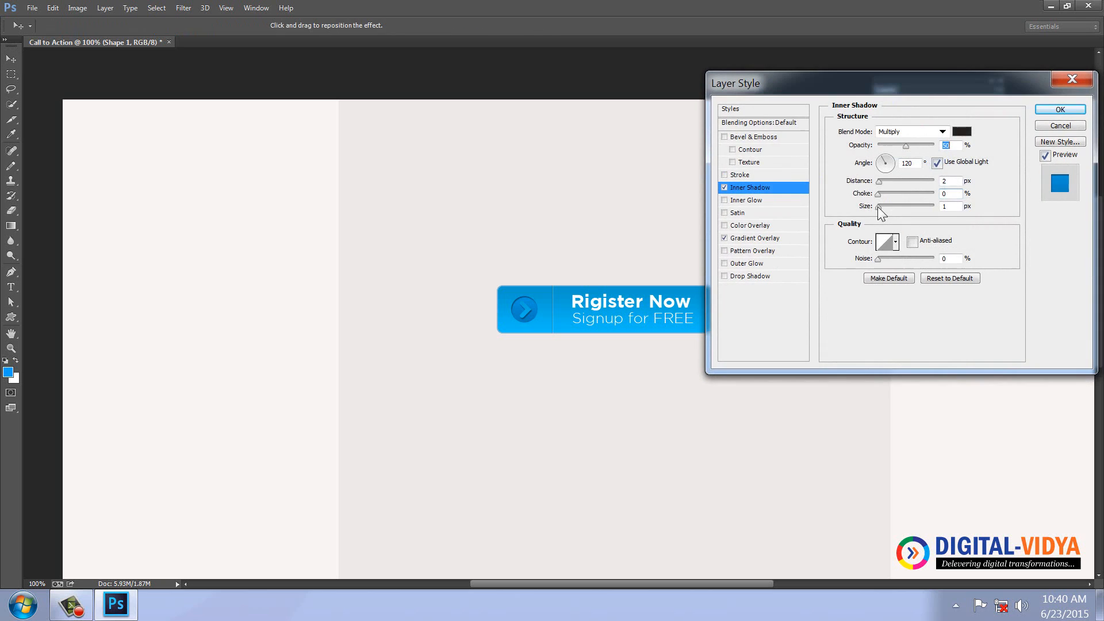
pyautogui.press('Tab')
pyautogui.write('0')
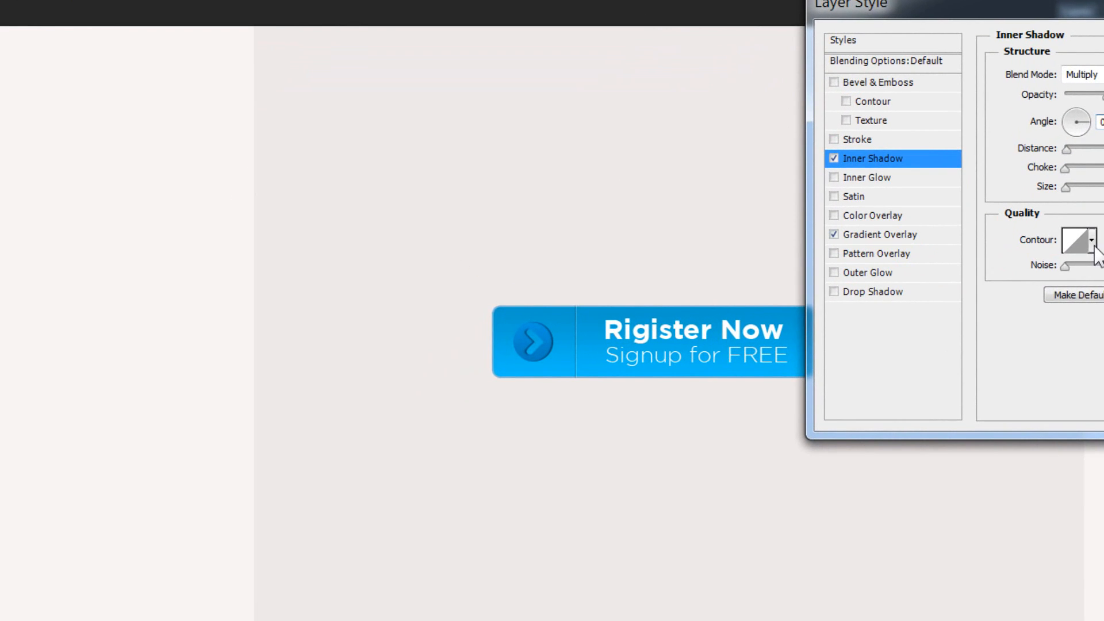
# Try several contour presets on the arrow icon's Inner Shadow and return to the linear contour.
pyautogui.click(895, 242)
pyautogui.click(1052, 279)
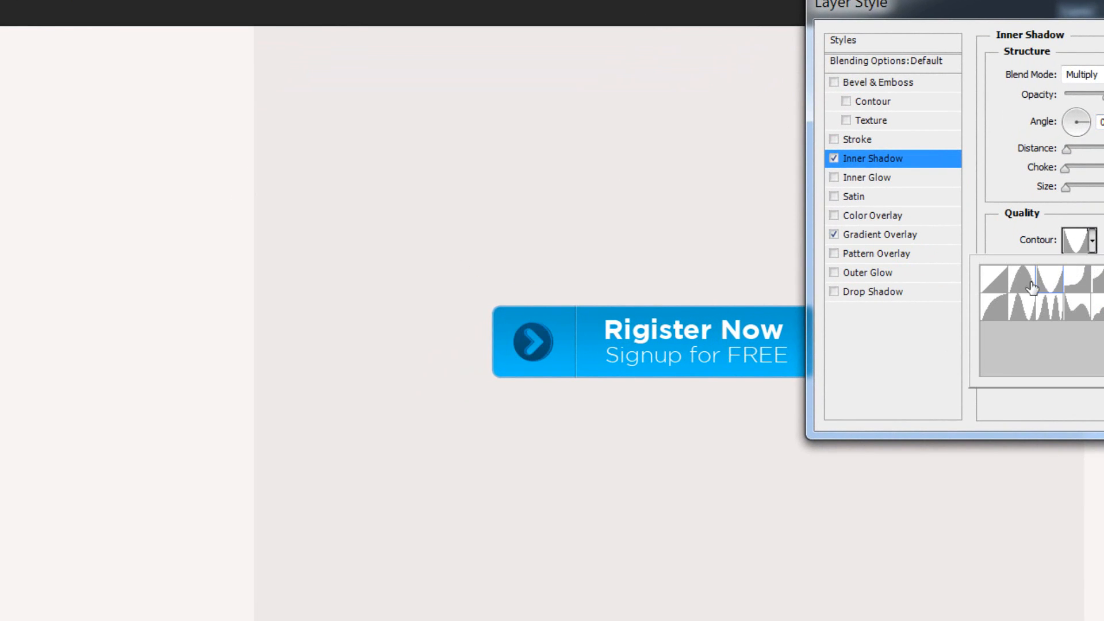
pyautogui.click(1019, 287)
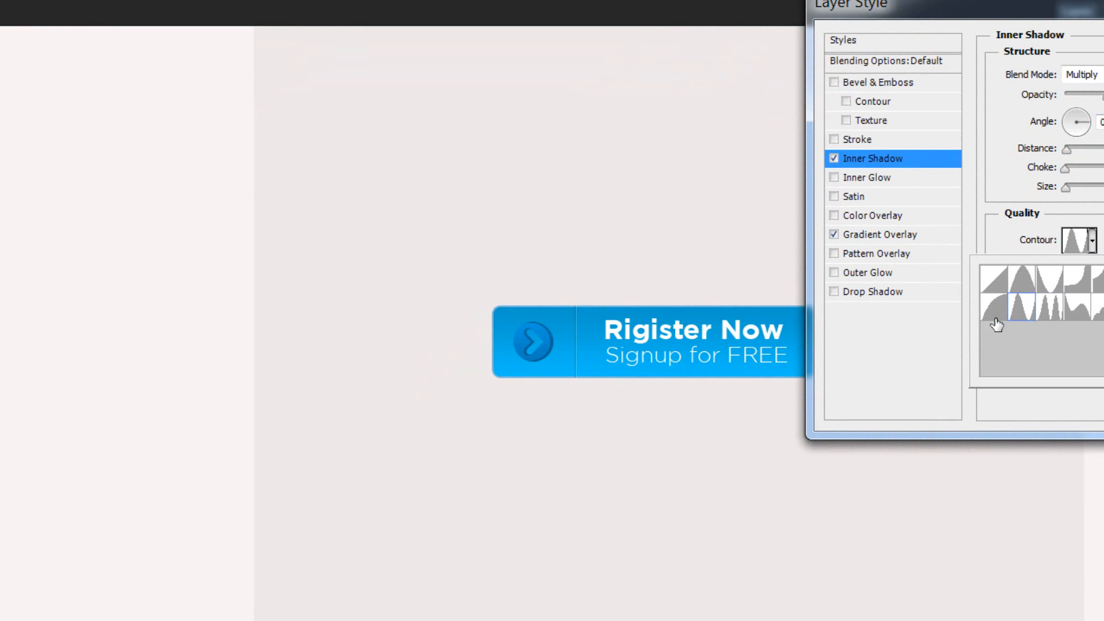
pyautogui.click(995, 316)
pyautogui.click(992, 289)
pyautogui.click(994, 311)
pyautogui.click(1021, 287)
pyautogui.click(993, 287)
pyautogui.click(1052, 3)
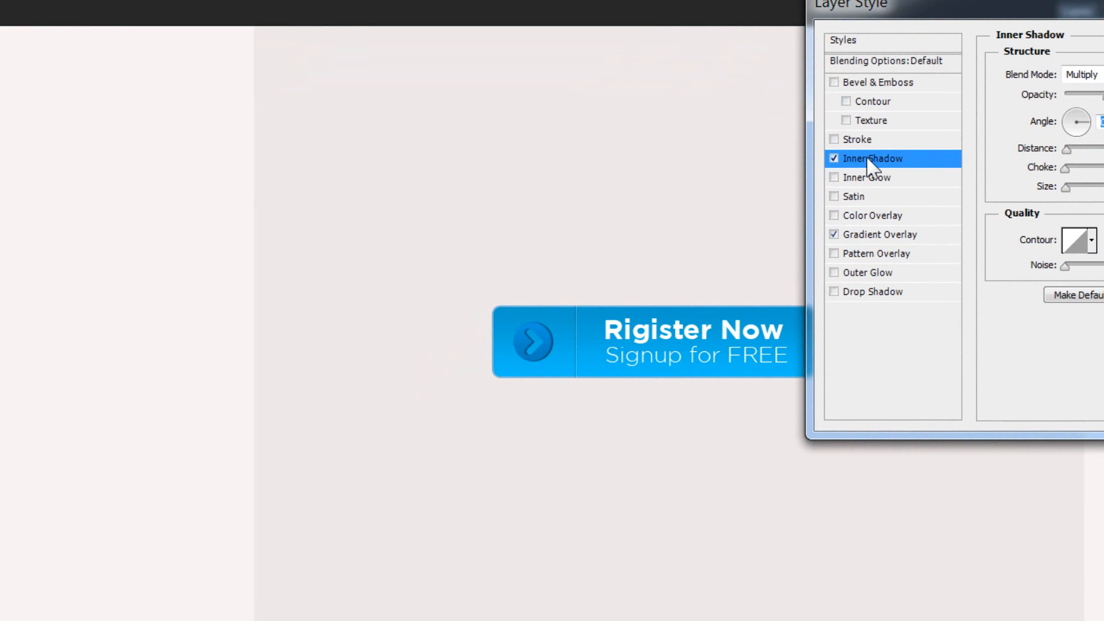
# Set the starting colour stop of the arrow icon's Gradient Overlay to 12a9f8.
pyautogui.click(919, 233)
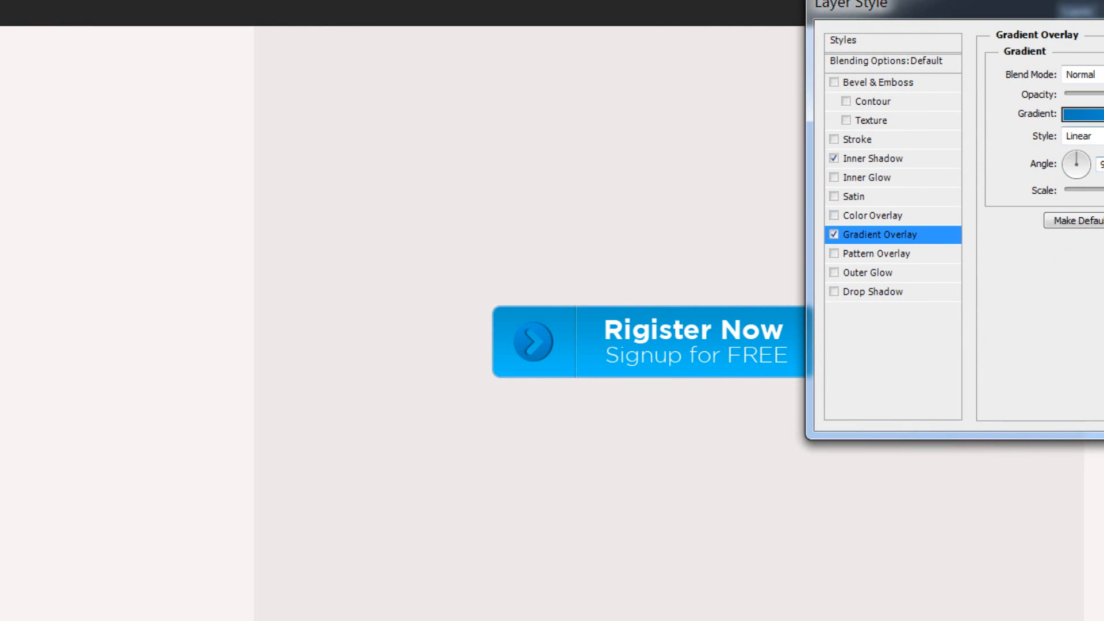
pyautogui.click(1084, 115)
pyautogui.click(989, 448)
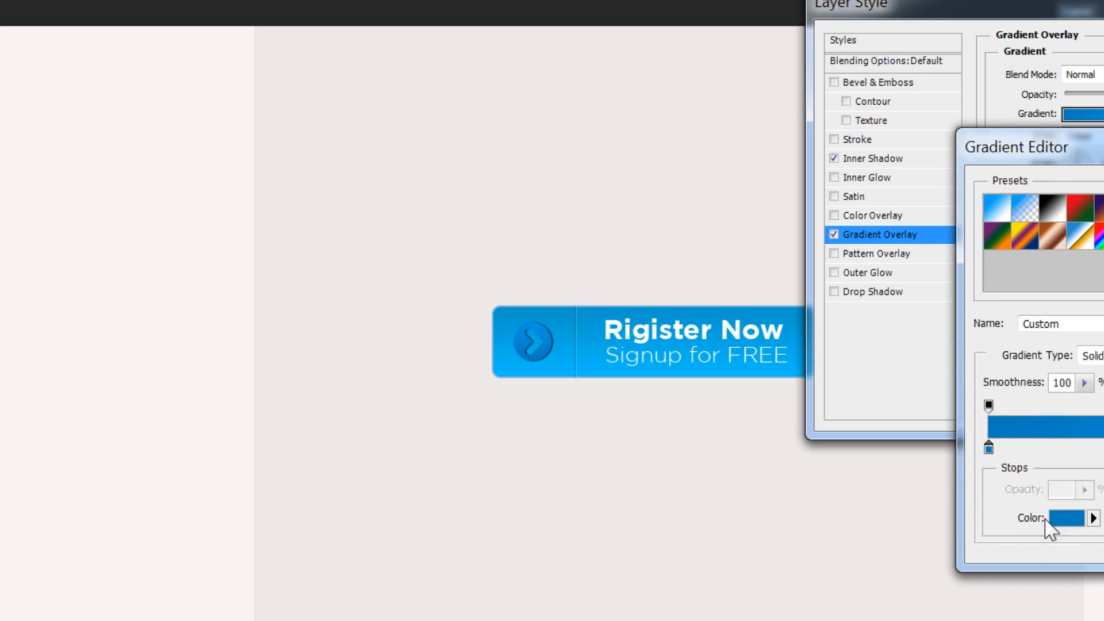
pyautogui.click(1060, 518)
pyautogui.click(688, 92)
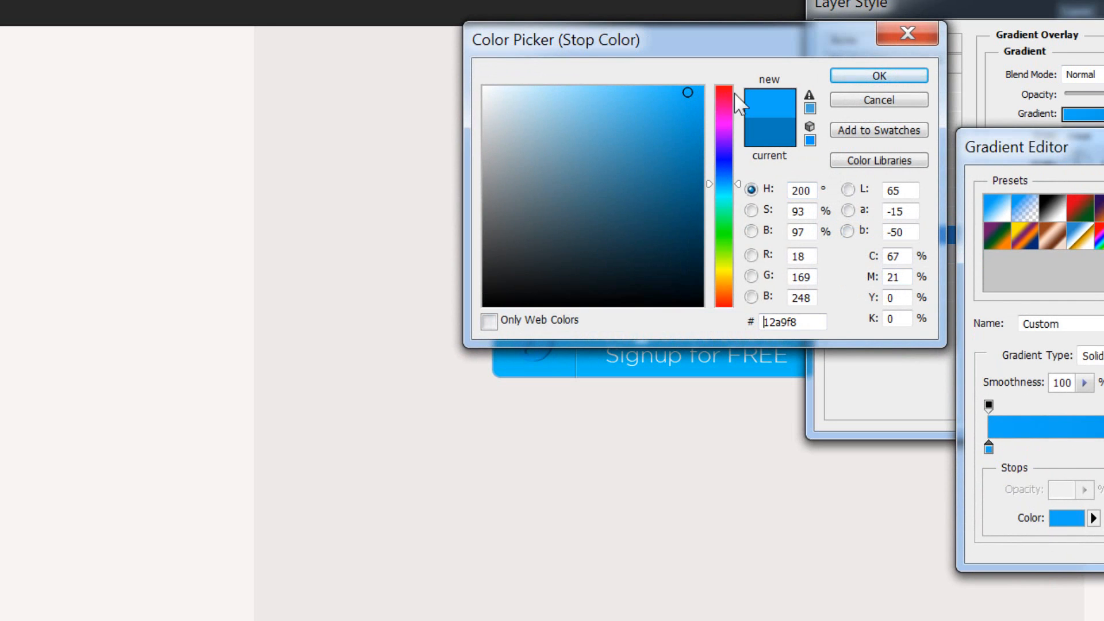
pyautogui.click(852, 79)
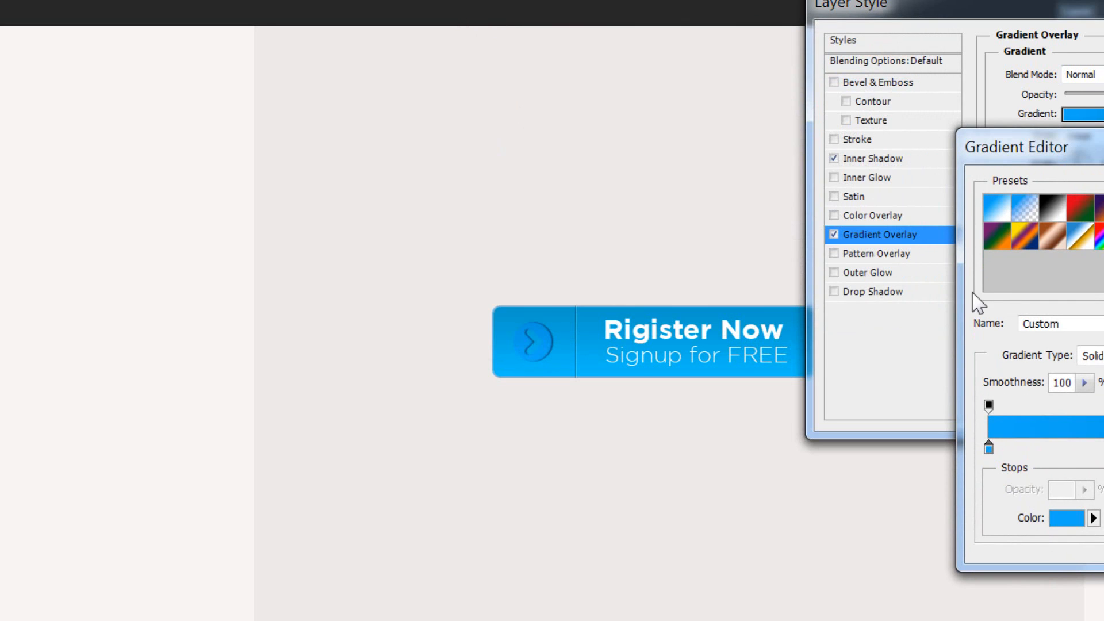
# Set the ending colour stop of the arrow icon's gradient to a darker blue and accept the layer style.
pyautogui.click(1080, 520)
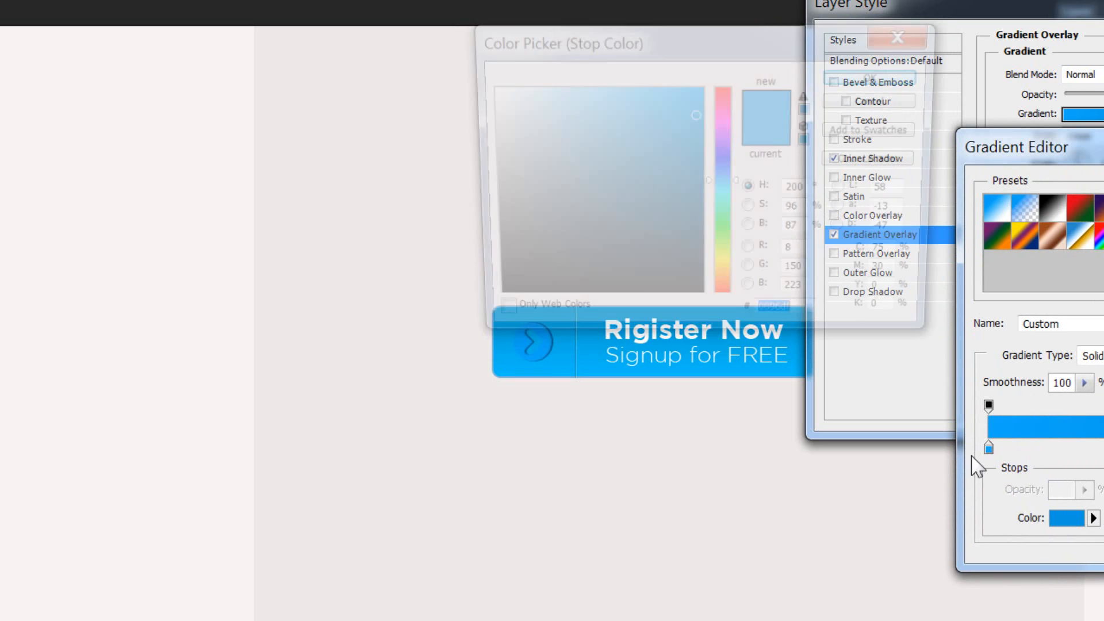
pyautogui.click(570, 94)
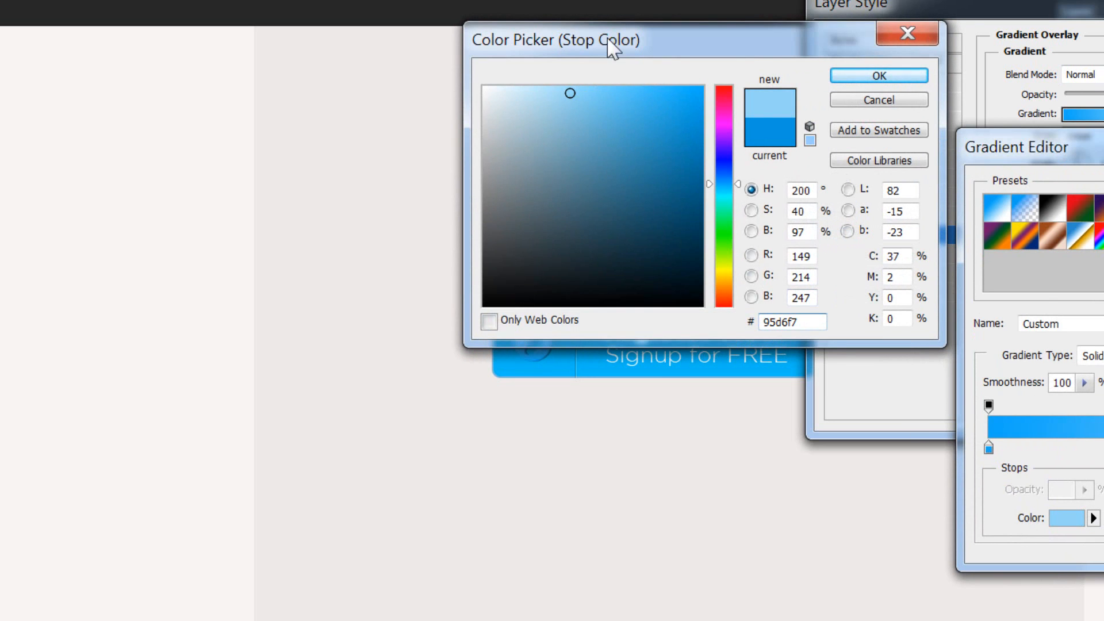
pyautogui.moveTo(604, 45); pyautogui.dragTo(766, 43)
pyautogui.moveTo(855, 133); pyautogui.dragTo(860, 145)
pyautogui.click(1051, 79)
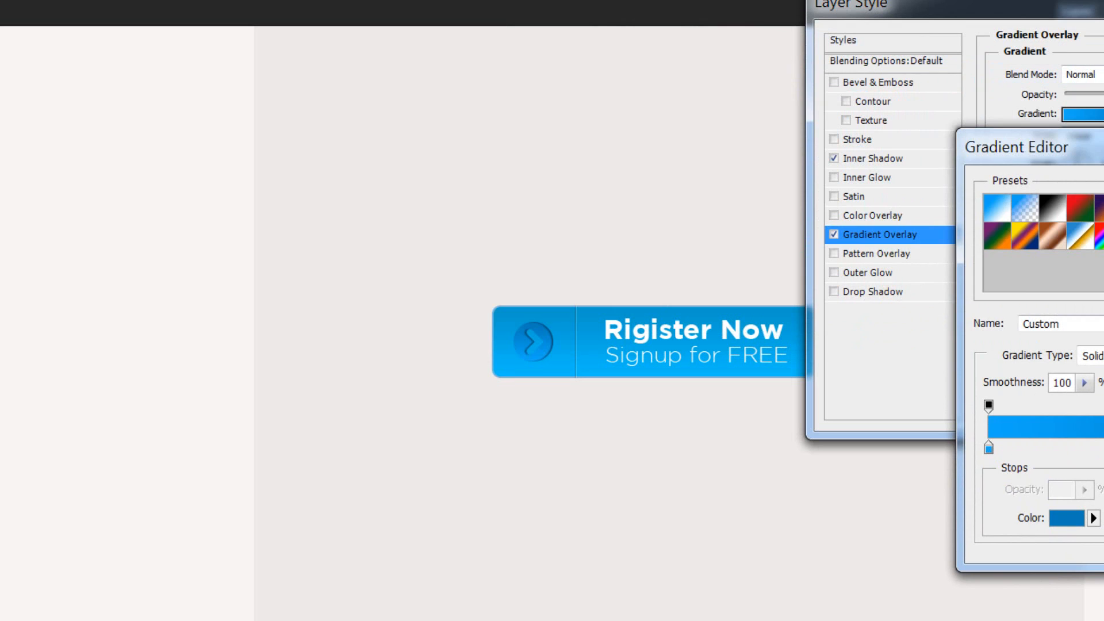
pyautogui.press('Return')
pyautogui.press('Return')
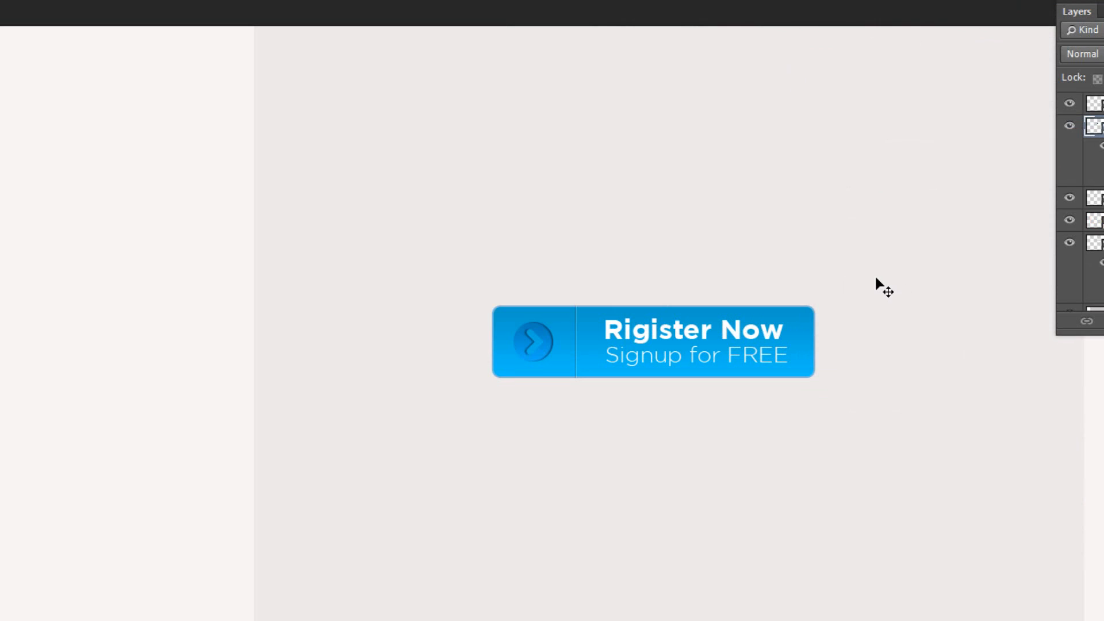
# Load the rounded rectangle's outline as a selection, fill it with black on a new layer above 960 gs, and deselect.
pyautogui.hotkey('ctrl', '+')
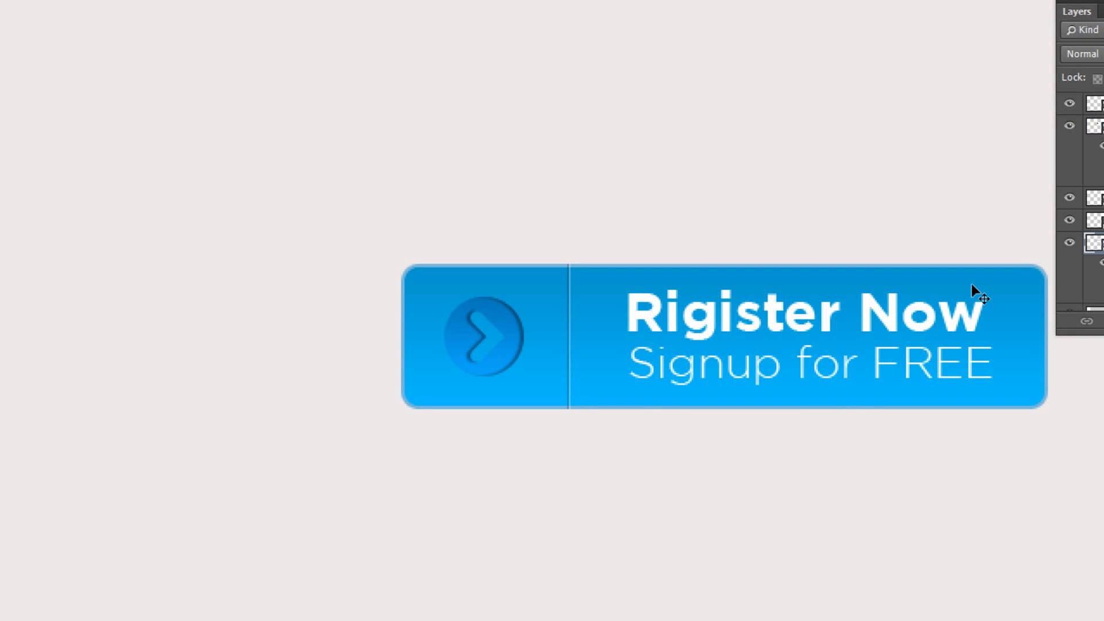
pyautogui.keyDown('ctrl'); pyautogui.click(1091, 247); pyautogui.keyUp('ctrl')
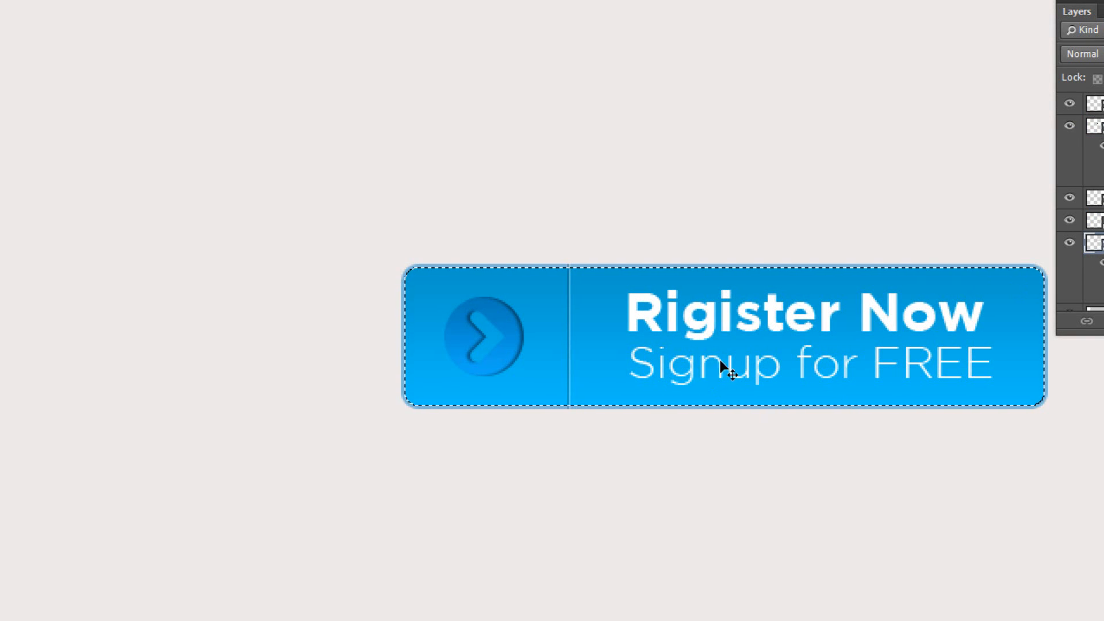
pyautogui.scroll(-3, 1092, 201)
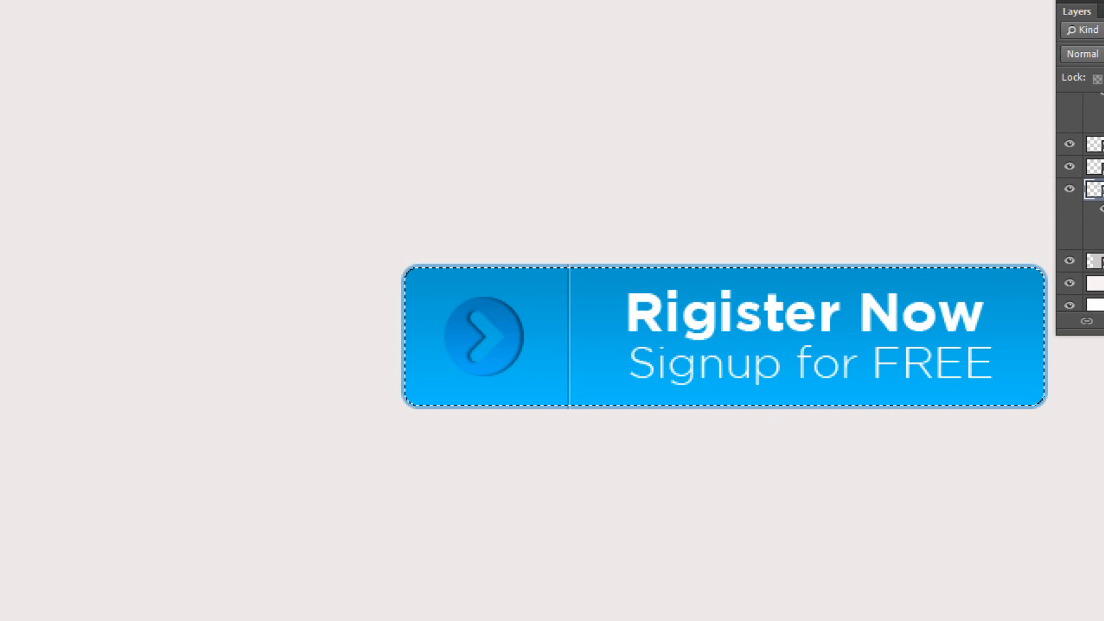
pyautogui.click(1099, 260)
pyautogui.click(1103, 321)
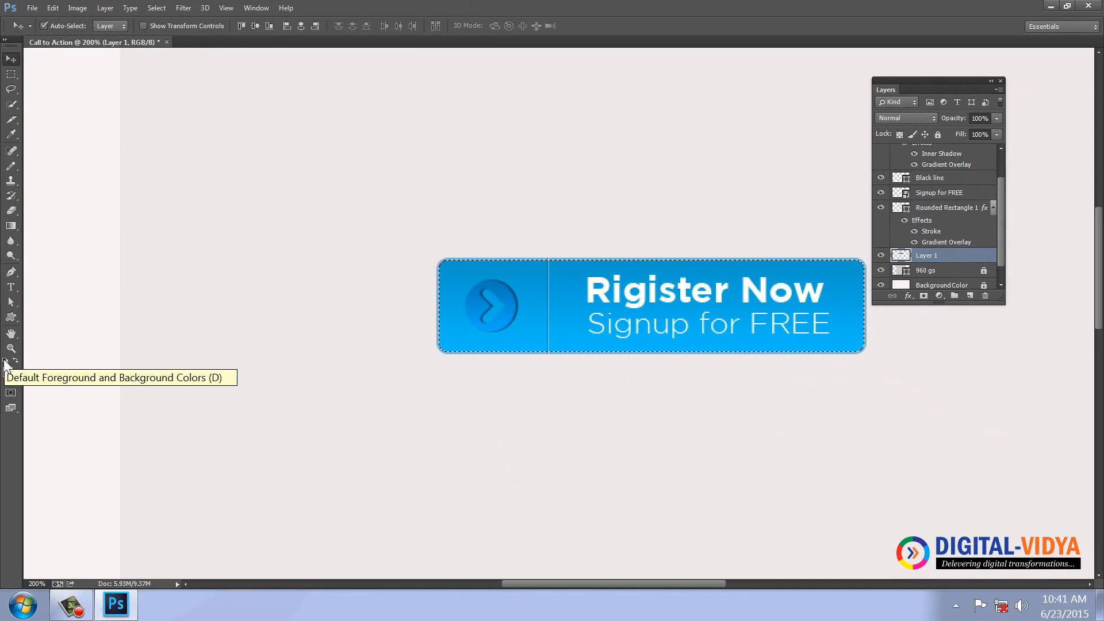
pyautogui.hotkey('ctrl', 'd')
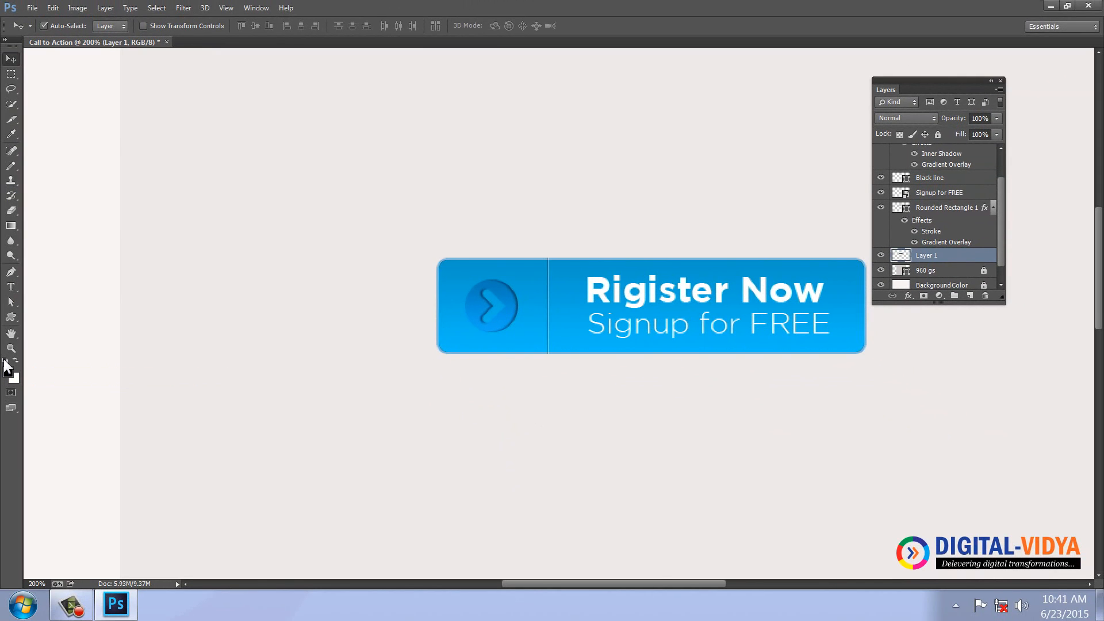
# Move the black shape clear of the button and delete everything except a thin strip along its lower edge.
pyautogui.hotkey('shift', 'Down')
pyautogui.hotkey('shift', 'Down')
pyautogui.hotkey('shift', 'Down')
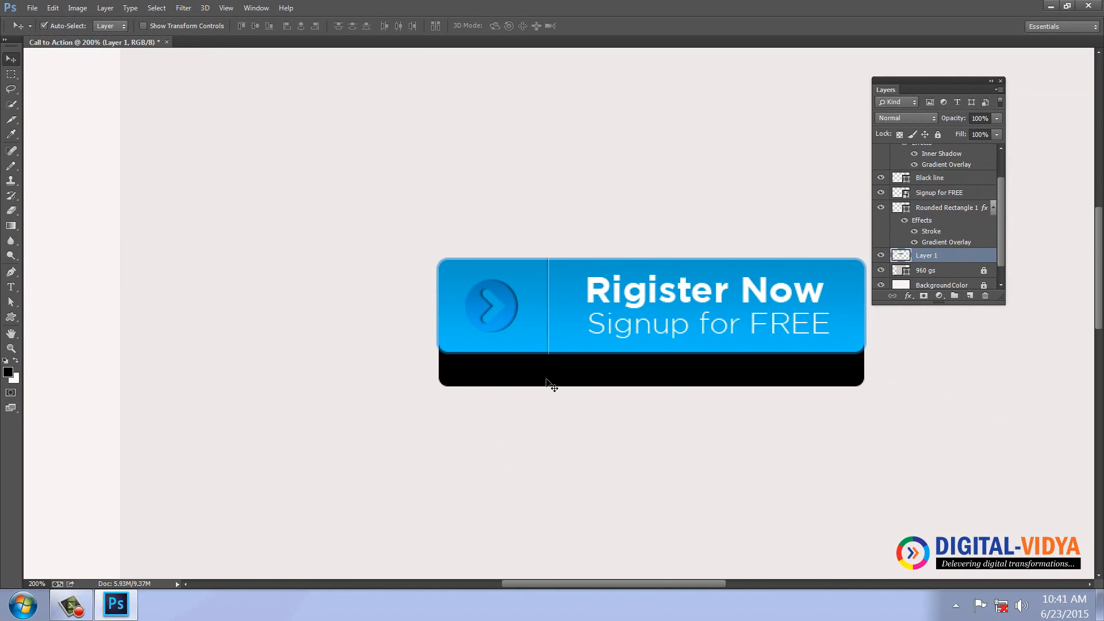
pyautogui.moveTo(551, 382); pyautogui.dragTo(409, 471)
pyautogui.click(11, 74)
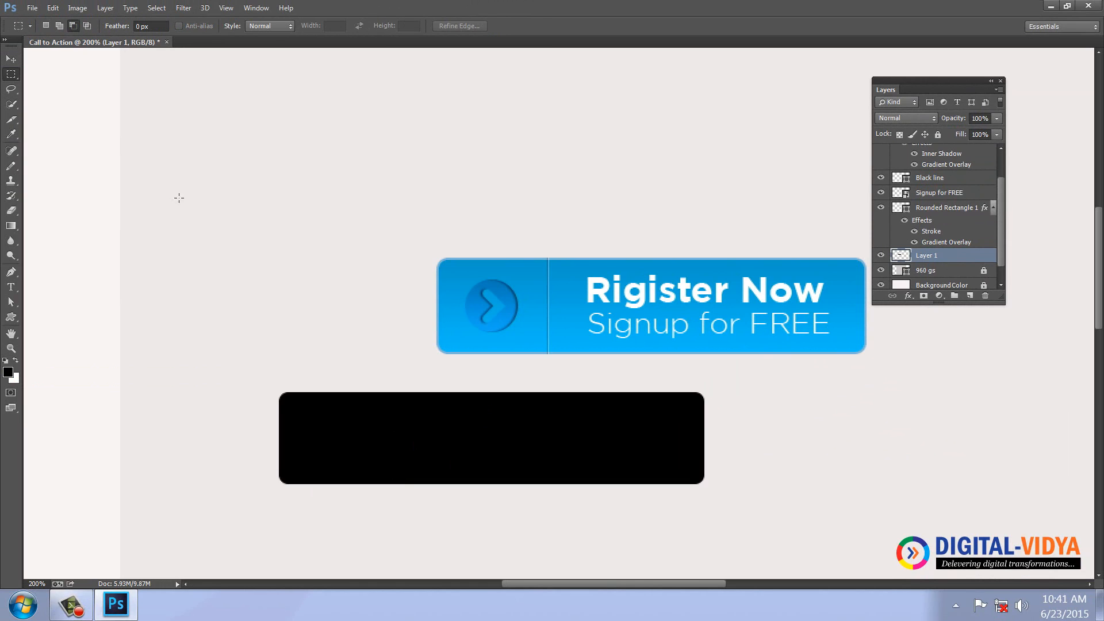
pyautogui.moveTo(227, 357); pyautogui.dragTo(737, 467)
pyautogui.press('Delete')
pyautogui.hotkey('ctrl', 'd')
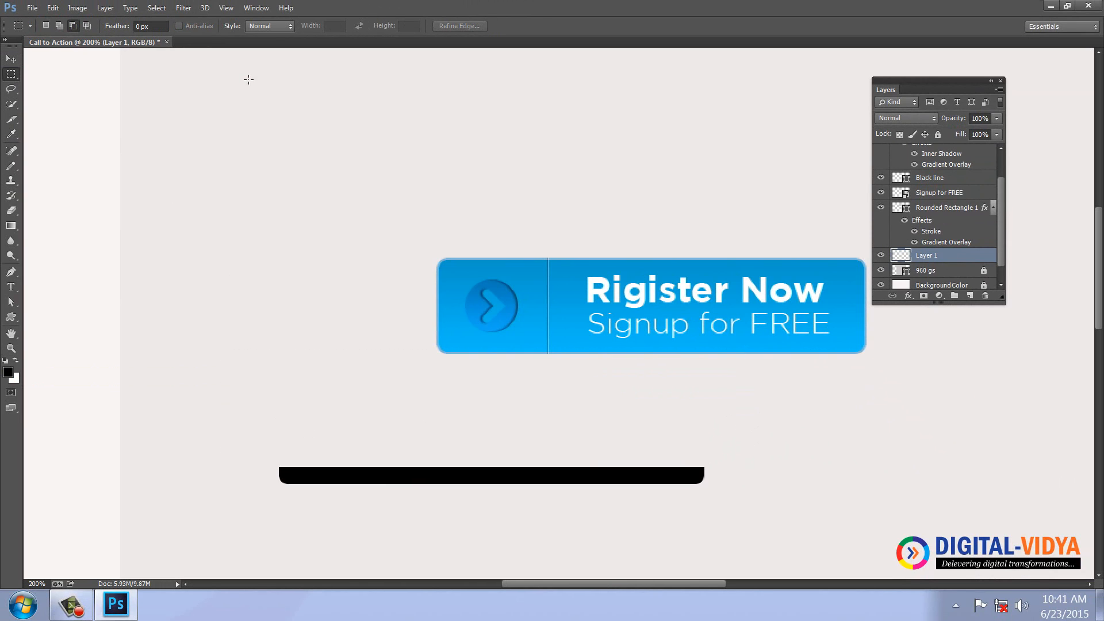
# Apply a Gaussian Blur with a 10.0-pixel radius to the black strip and place it behind the button's lower edge.
pyautogui.click(184, 8)
pyautogui.moveTo(198, 198)
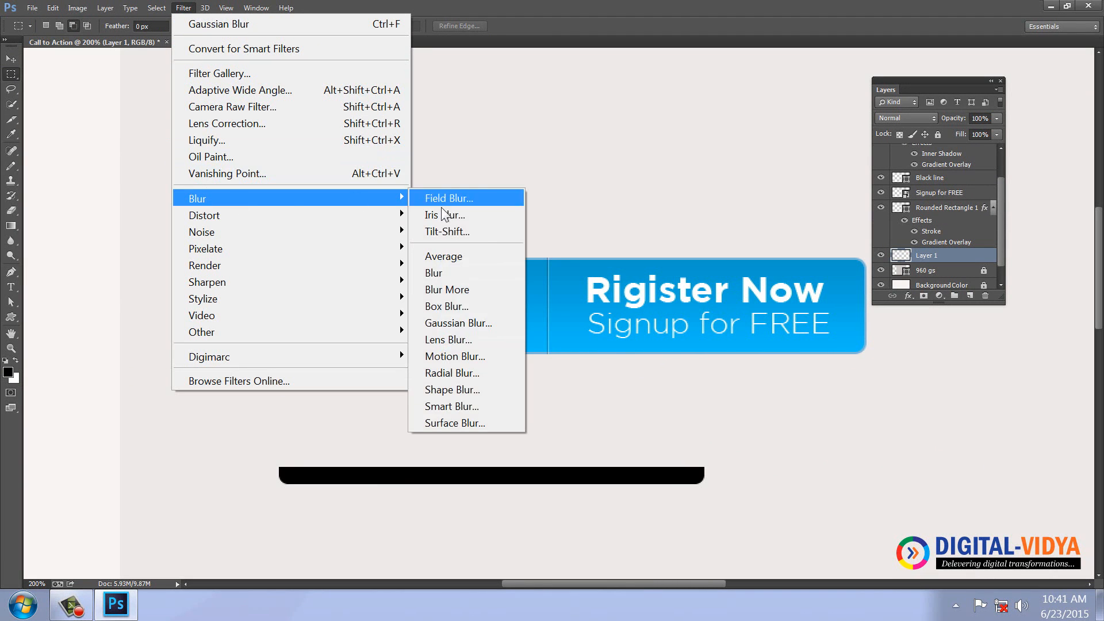
pyautogui.click(456, 317)
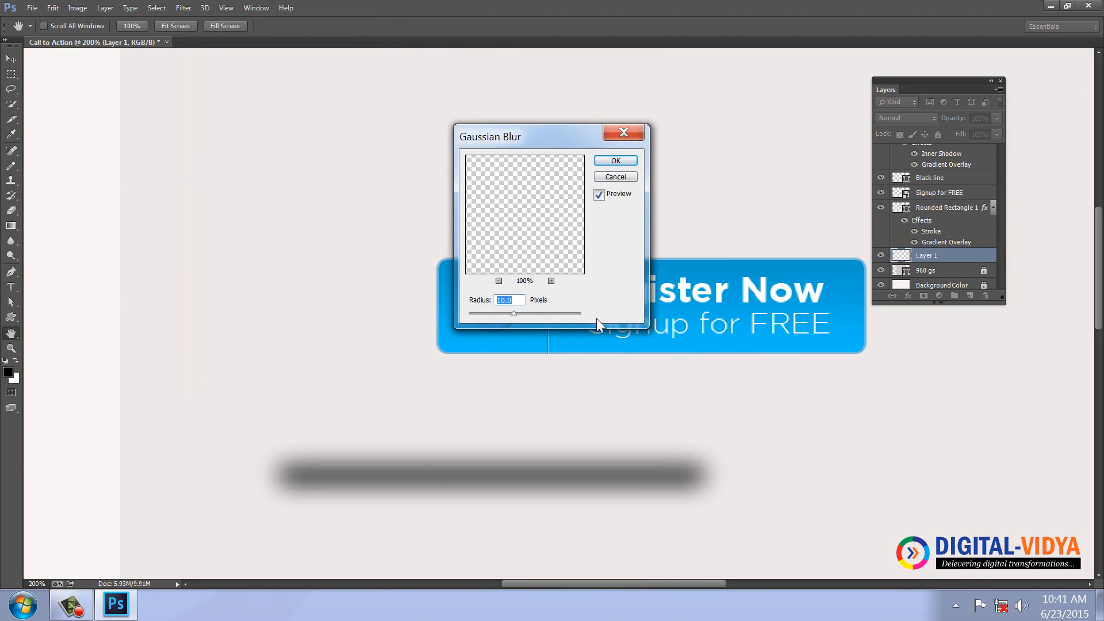
pyautogui.click(624, 163)
pyautogui.press('v')
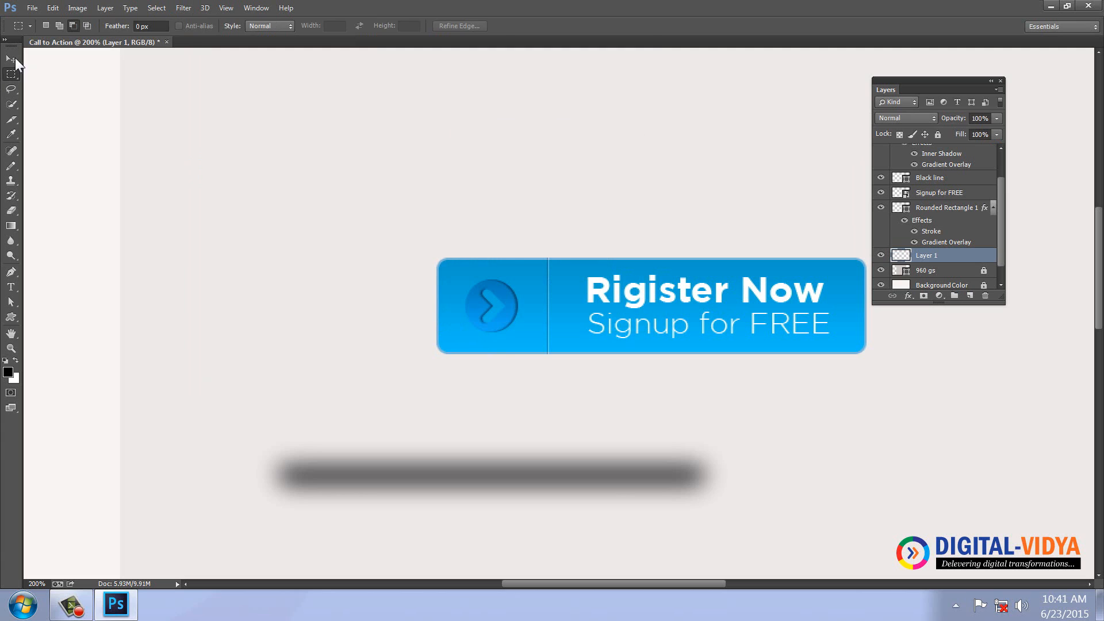
pyautogui.moveTo(613, 487); pyautogui.dragTo(762, 352)
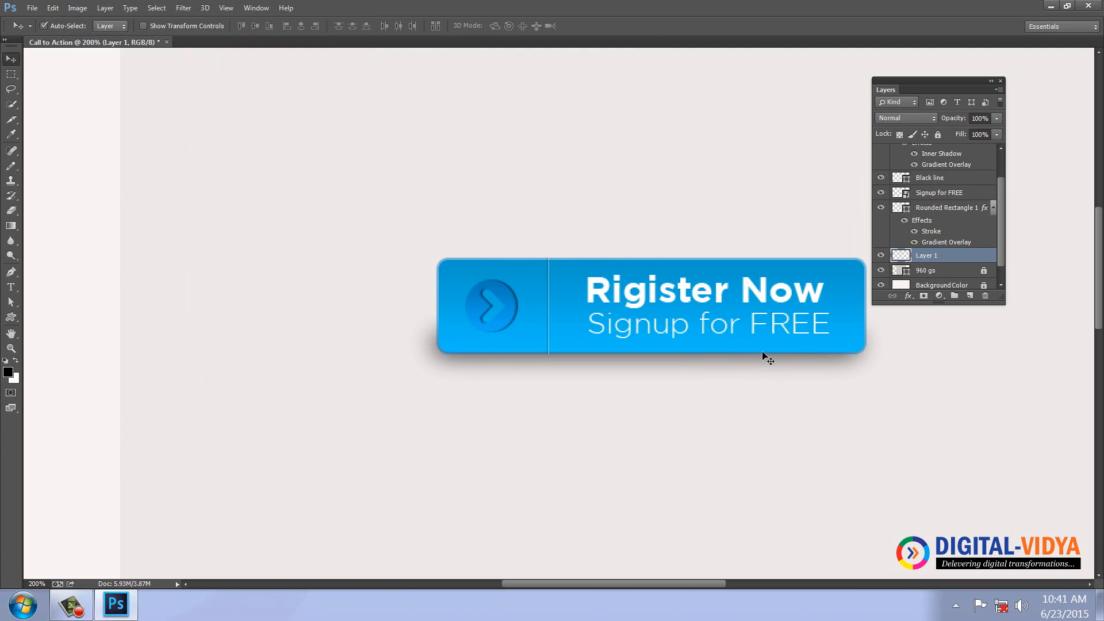
# Transform the blurred shadow in perspective so its lower edge spreads wider than its upper edge.
pyautogui.hotkey('ctrl', 't')
pyautogui.press('Right')
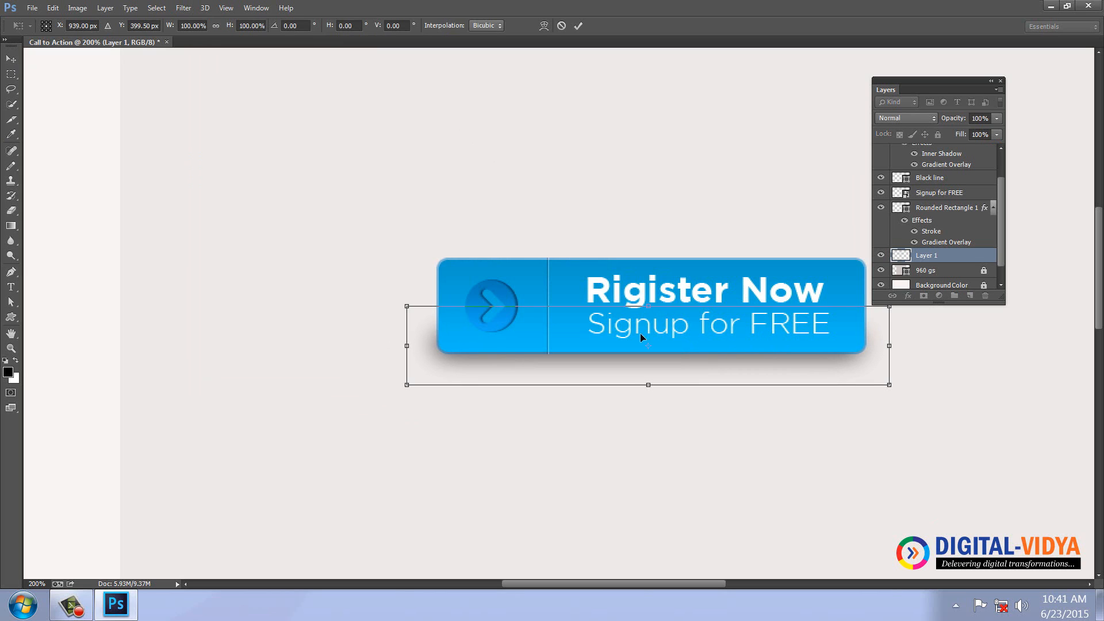
pyautogui.rightClick(470, 319)
pyautogui.click(444, 352)
pyautogui.moveTo(407, 386); pyautogui.dragTo(367, 384)
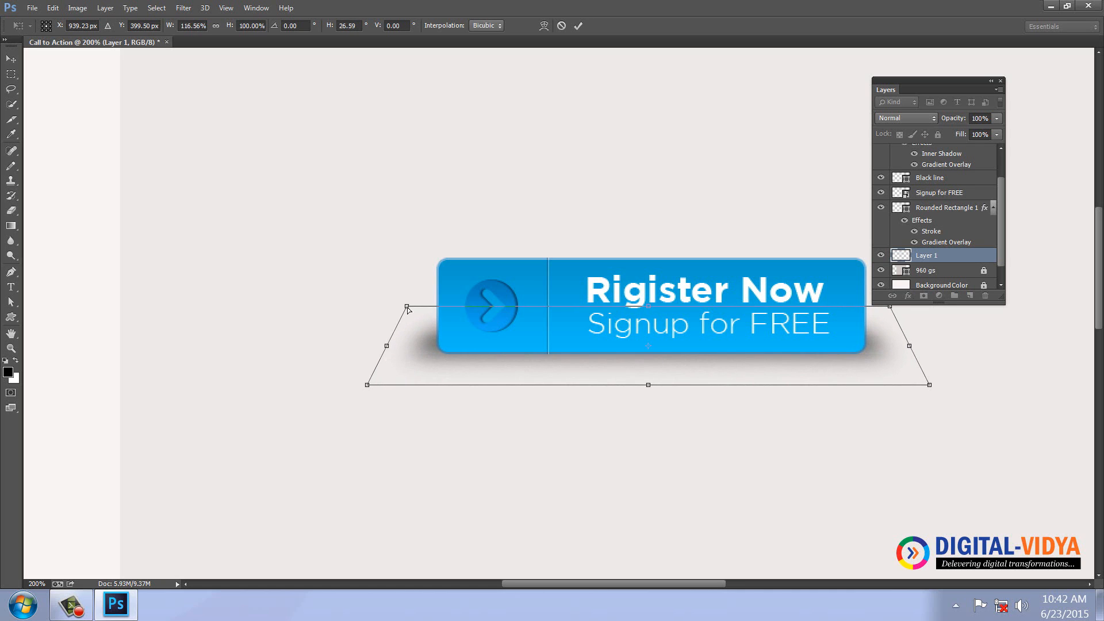
pyautogui.moveTo(406, 306); pyautogui.dragTo(412, 306)
pyautogui.moveTo(367, 384); pyautogui.dragTo(354, 385)
pyautogui.press('Return')
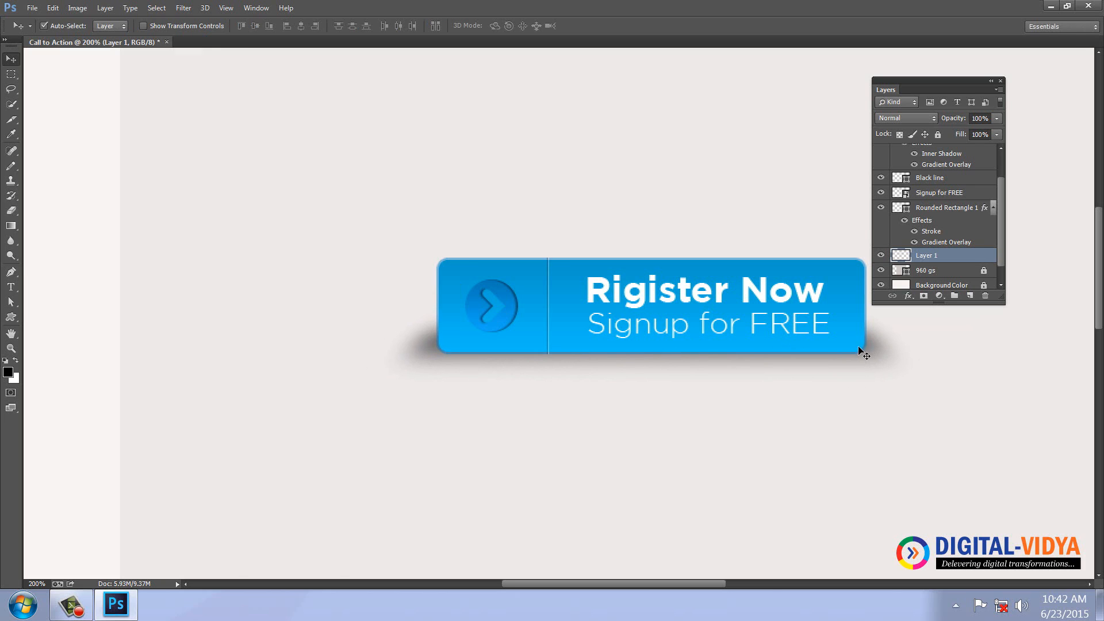
# Flip the shadow on Layer 1 vertically.
pyautogui.hotkey('ctrl', '-')
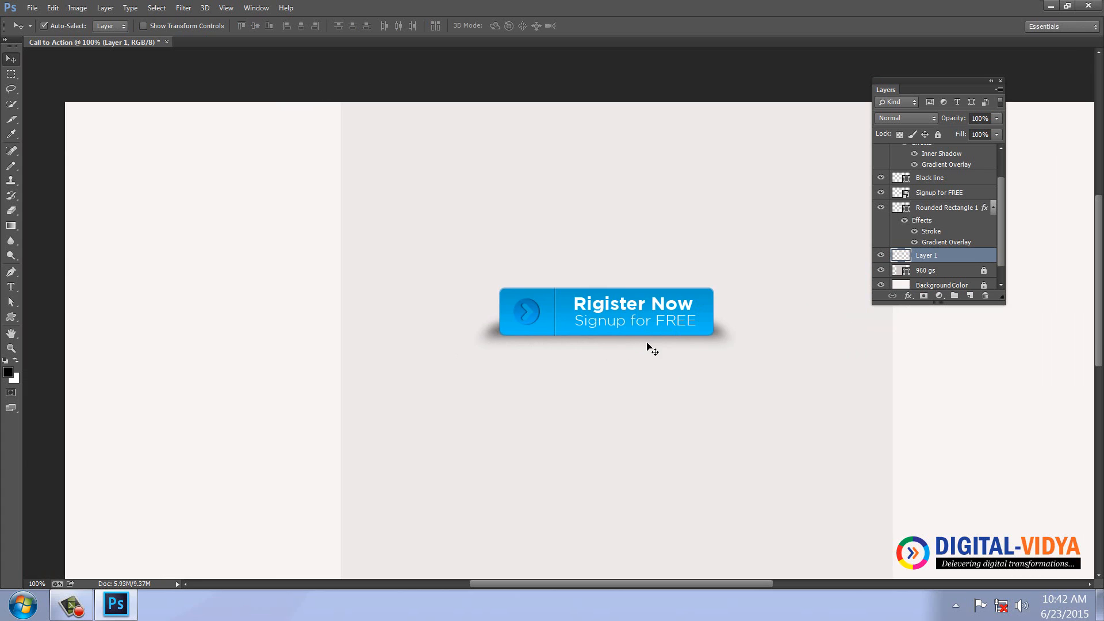
pyautogui.hotkey('ctrl', 't')
pyautogui.rightClick(657, 323)
pyautogui.click(695, 549)
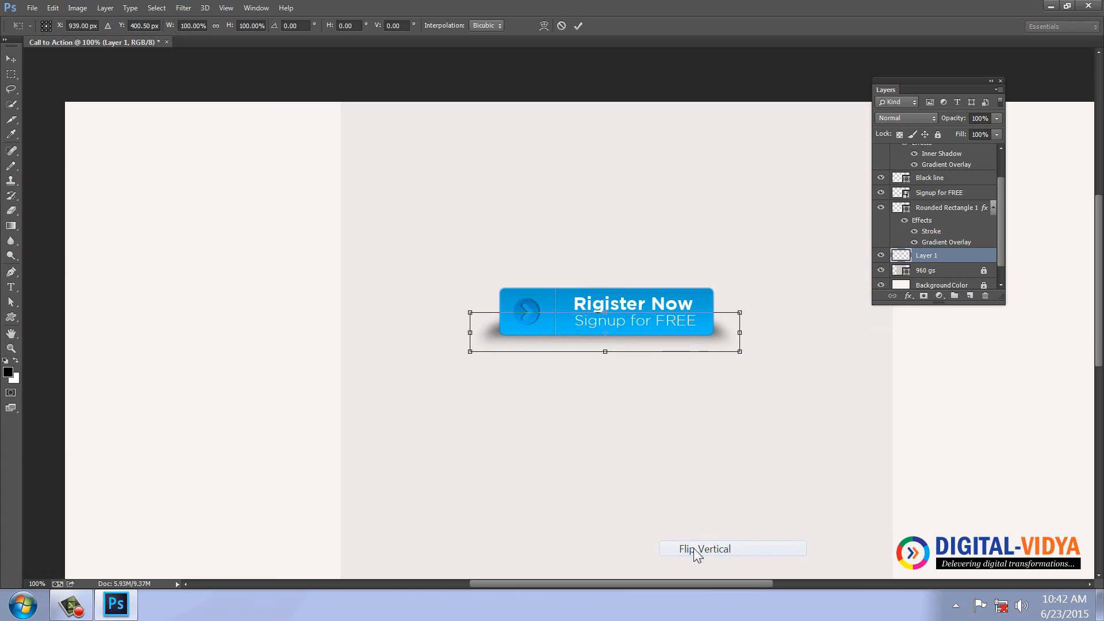
pyautogui.press('Return')
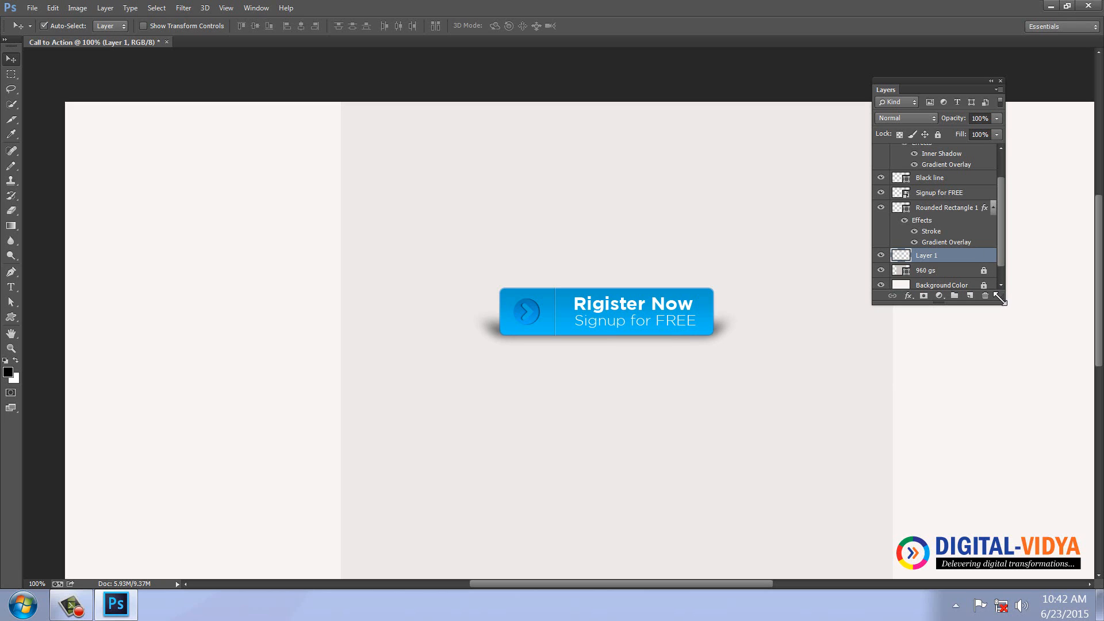
# Select all layers from white line down to Layer 1 and convert them to a single smart object.
pyautogui.moveTo(1000, 299); pyautogui.dragTo(1004, 444)
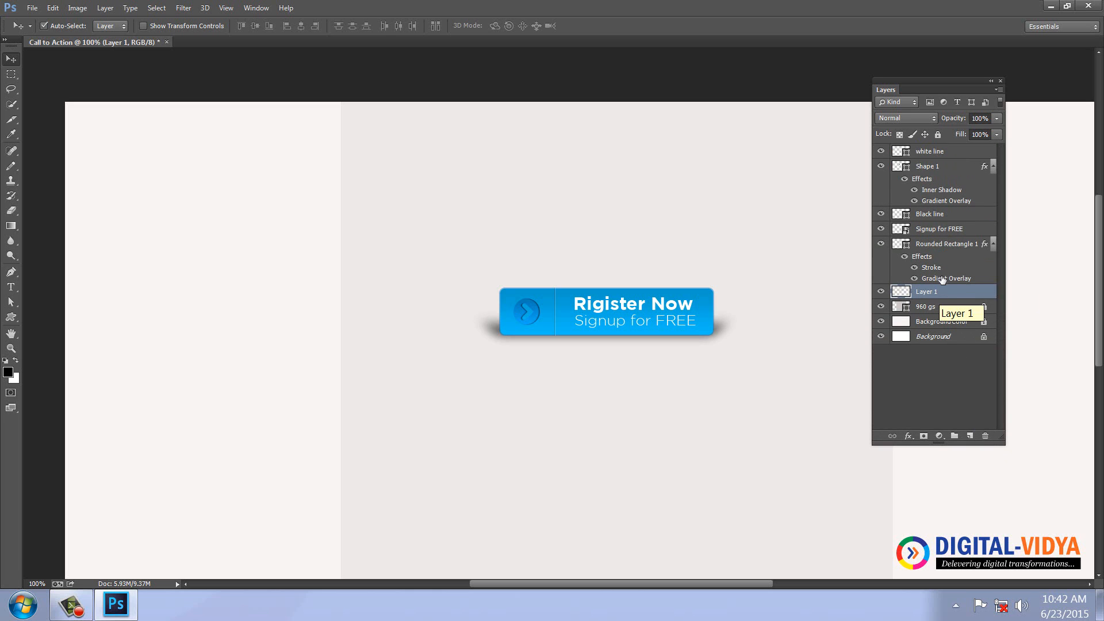
pyautogui.keyDown('shift'); pyautogui.click(942, 151); pyautogui.keyUp('shift')
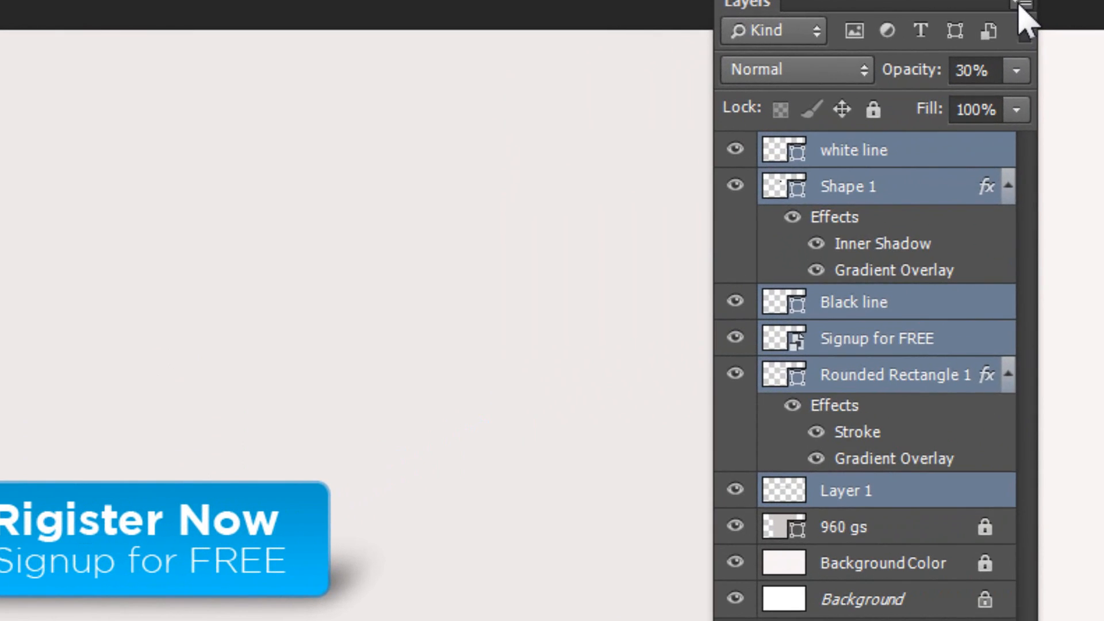
pyautogui.click(1012, 35)
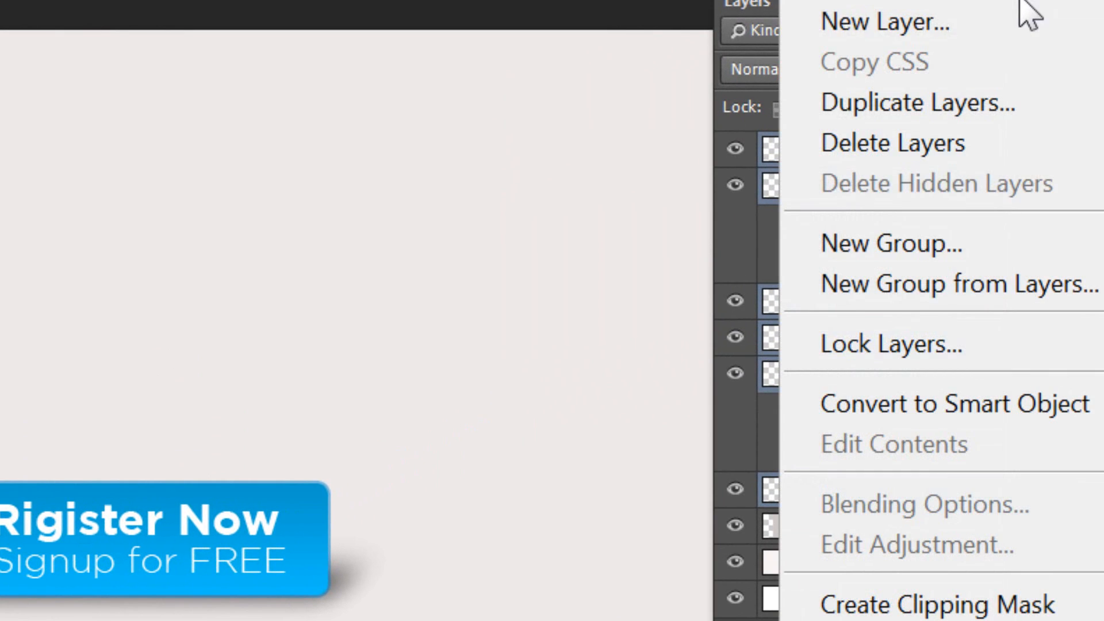
pyautogui.click(899, 412)
# Duplicate the button smart object directly below the original and flip the copy vertically.
pyautogui.moveTo(292, 502); pyautogui.dragTo(231, 569)
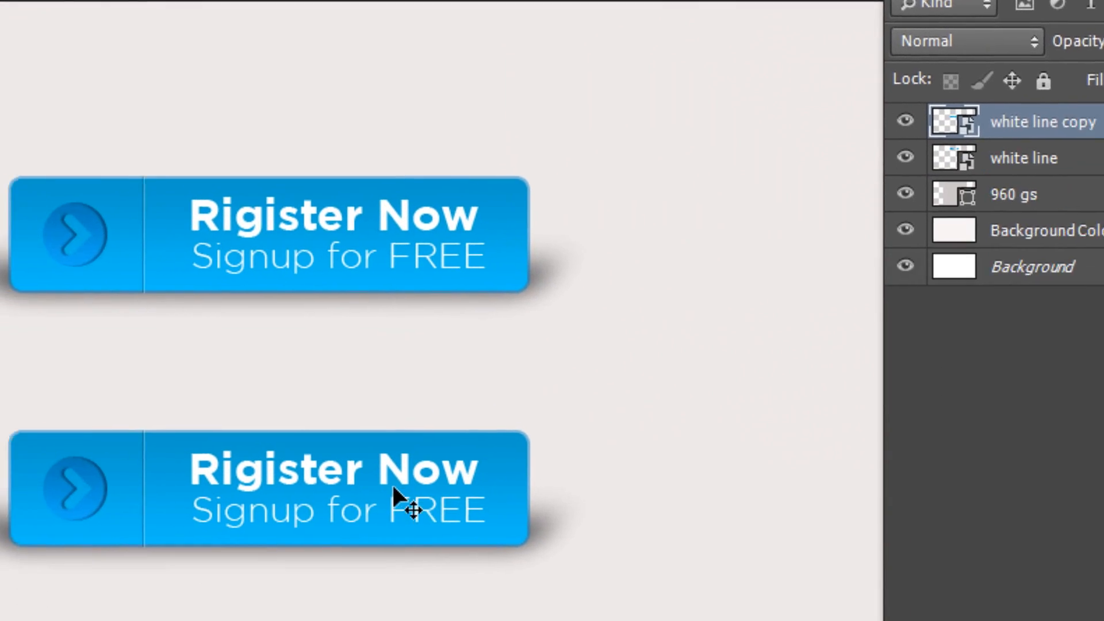
pyautogui.hotkey('ctrl', 't')
pyautogui.rightClick(238, 495)
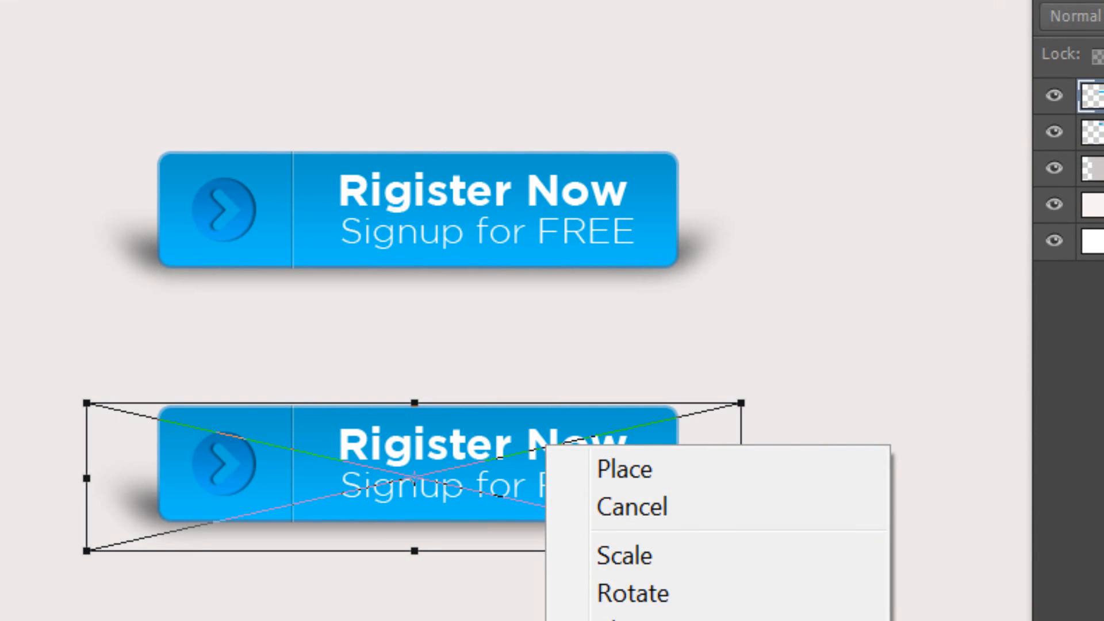
pyautogui.click(632, 620)
pyautogui.press('Return')
# Move the flipped copy up against the button's lower edge and place its layer just beneath the white line layer.
pyautogui.moveTo(585, 503); pyautogui.dragTo(581, 358)
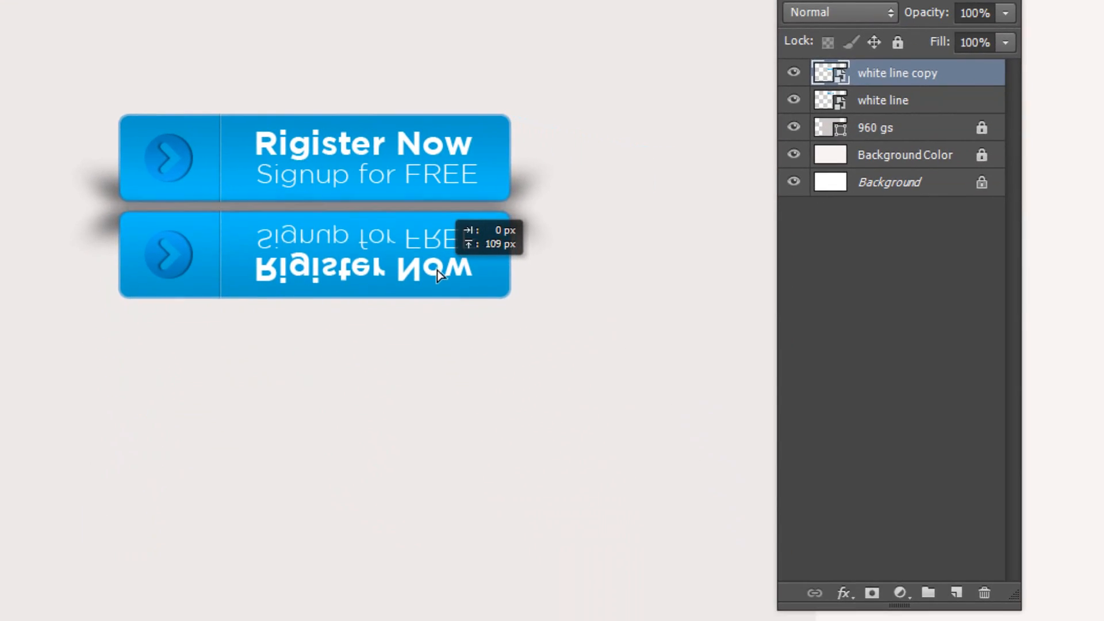
pyautogui.moveTo(437, 270); pyautogui.dragTo(434, 259)
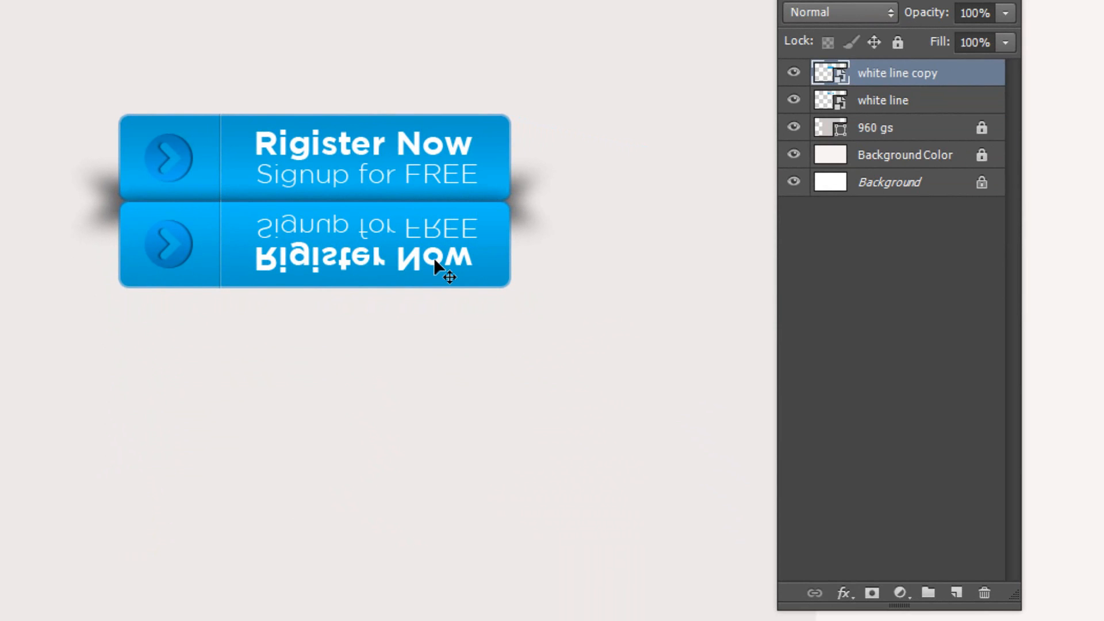
pyautogui.hotkey('ctrl', 'shift', '[')
pyautogui.hotkey('ctrl', 'shift', ']')
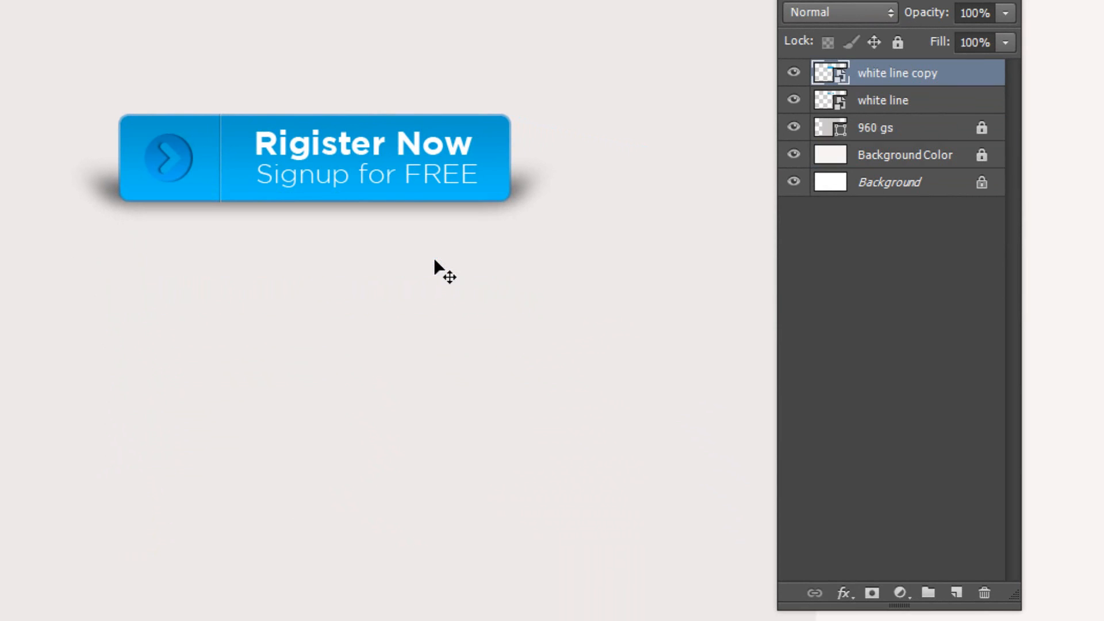
pyautogui.hotkey('ctrl', '[')
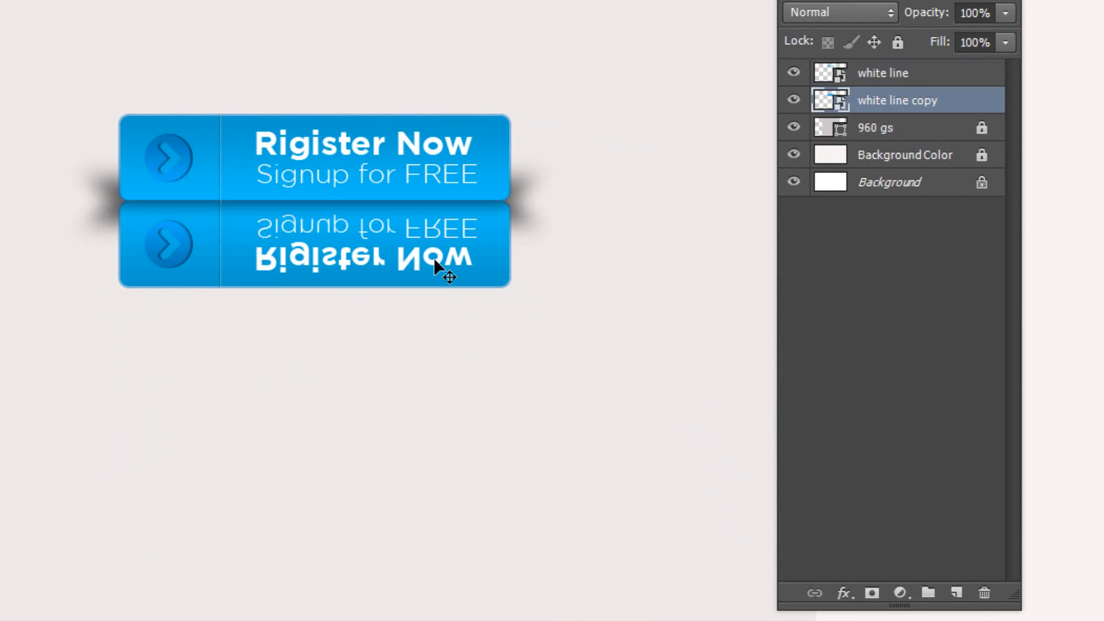
# Nudge the flipped white line copy 1 px higher so it sits tight against the button's lower edge.
pyautogui.press('Down')
pyautogui.press('Down')
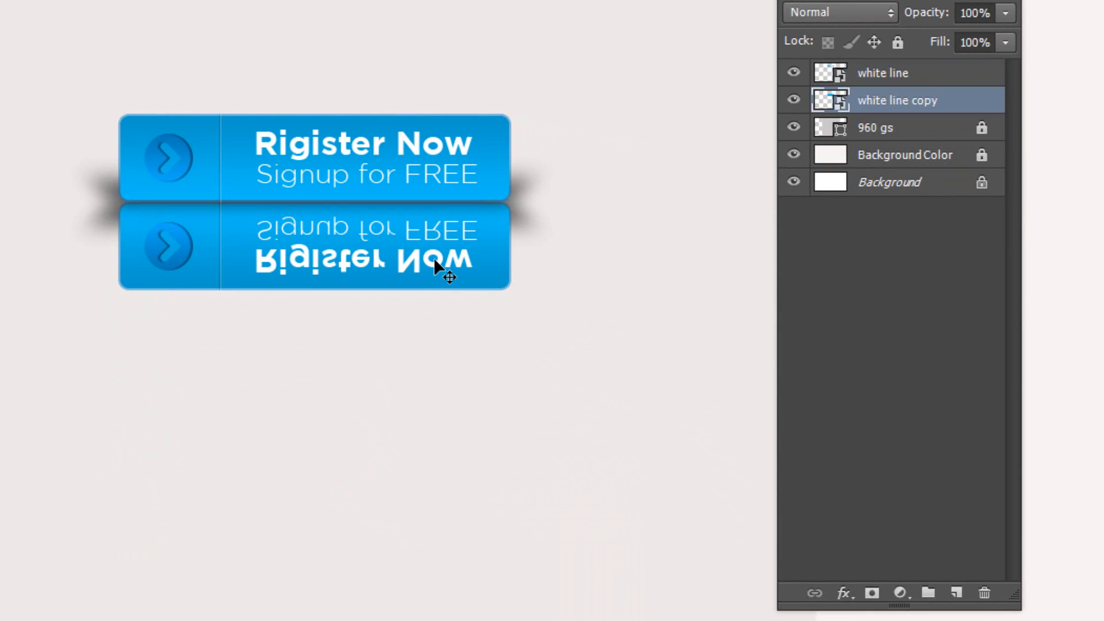
pyautogui.press('Up')
pyautogui.press('Up')
pyautogui.press('Up')
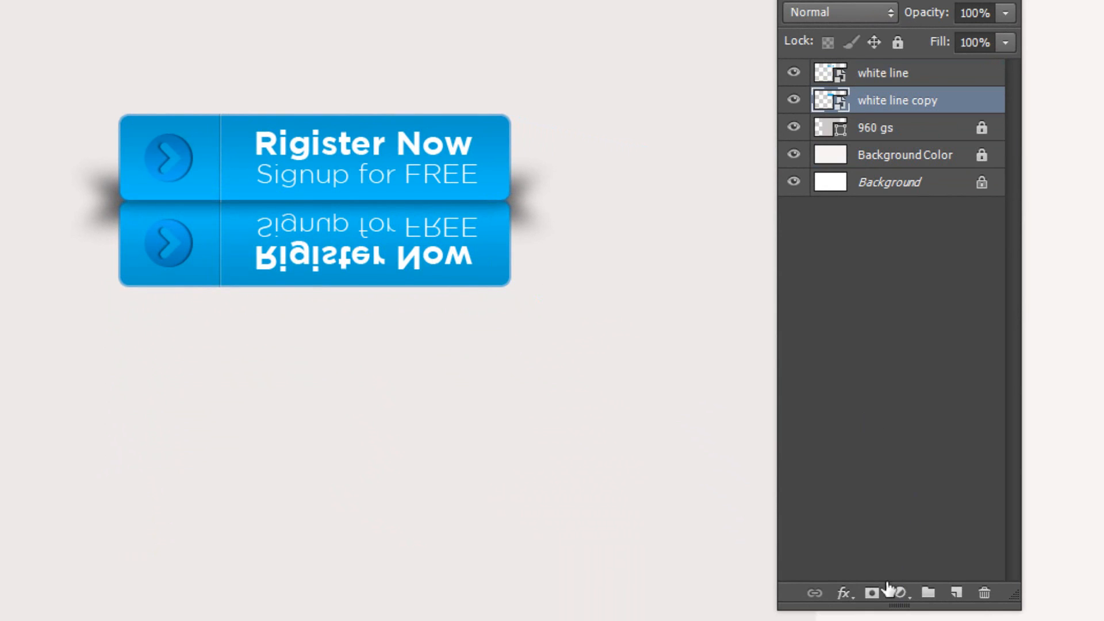
# Mask the flipped copy with a white-to-black linear gradient so it fades downward, and set the layer's opacity to 50%.
pyautogui.click(870, 594)
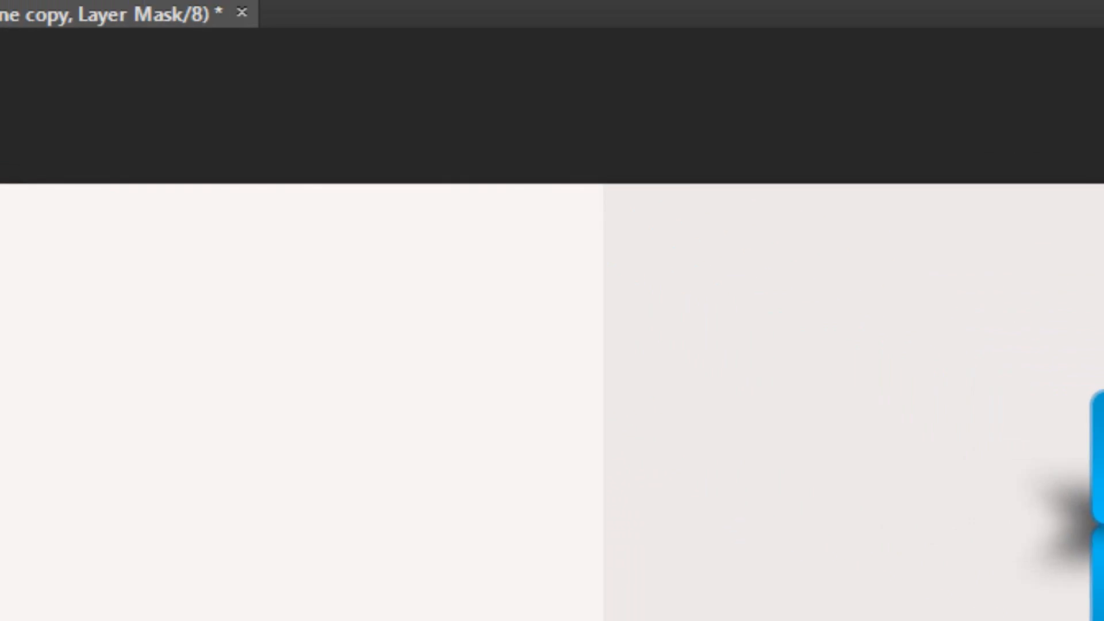
pyautogui.press('g')
pyautogui.moveTo(314, 202); pyautogui.dragTo(314, 275)
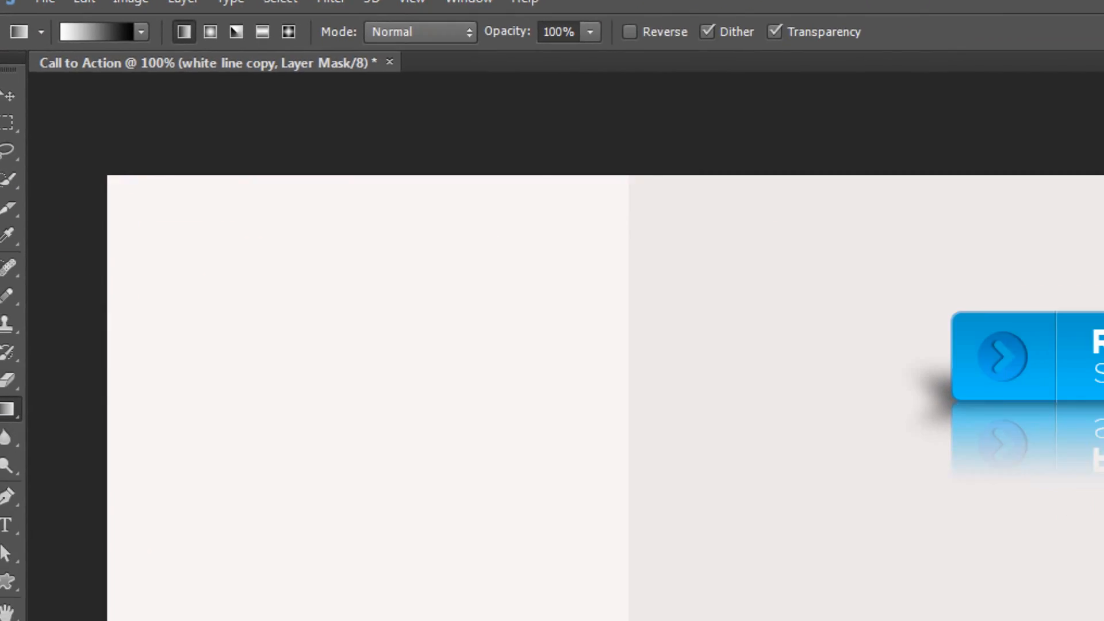
pyautogui.moveTo(843, 325); pyautogui.dragTo(843, 325)
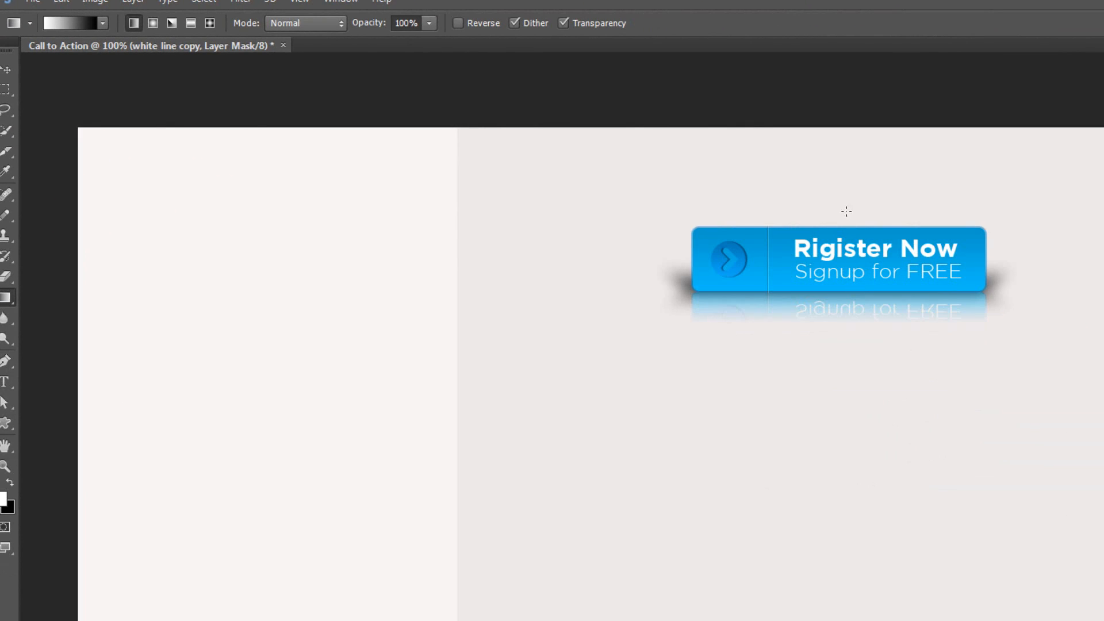
pyautogui.click(841, 304)
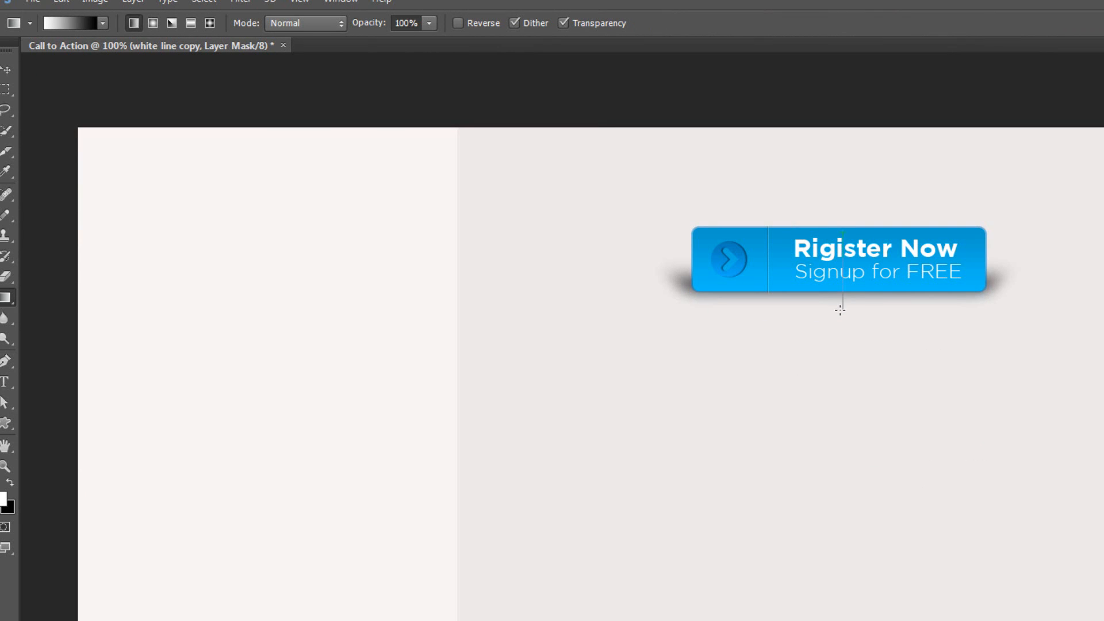
pyautogui.moveTo(850, 325); pyautogui.dragTo(850, 325)
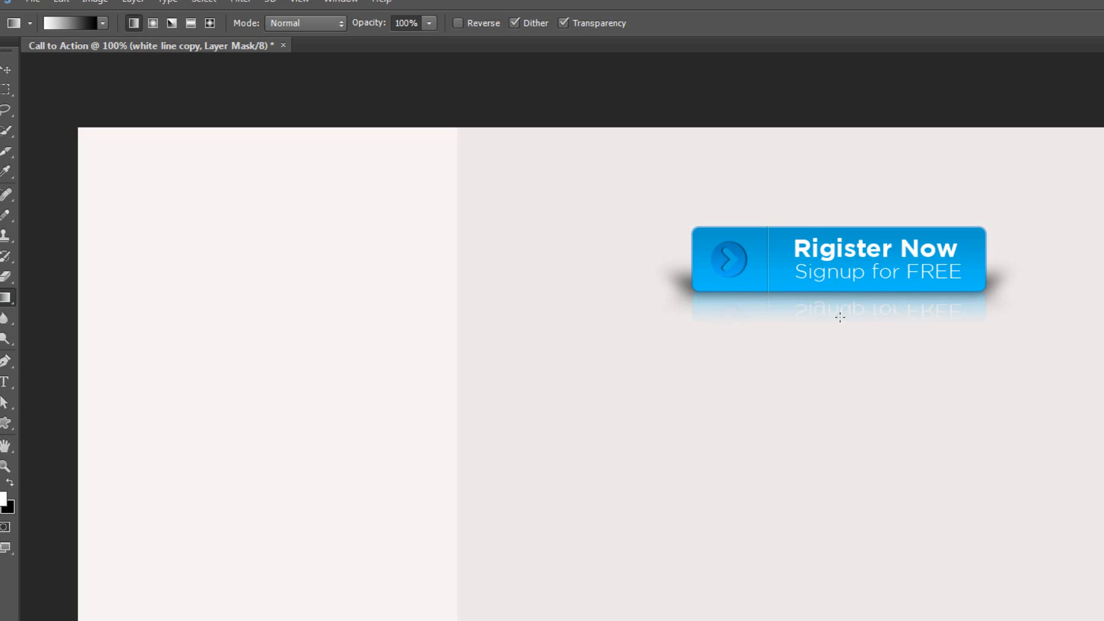
pyautogui.moveTo(840, 318); pyautogui.dragTo(835, 266)
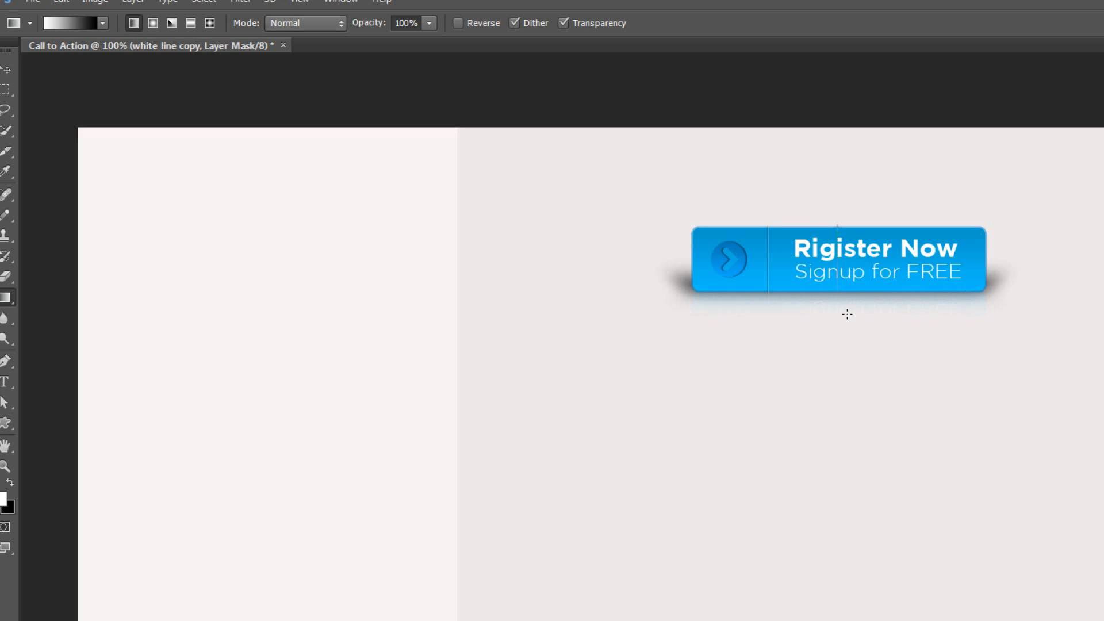
pyautogui.moveTo(848, 315); pyautogui.dragTo(848, 330)
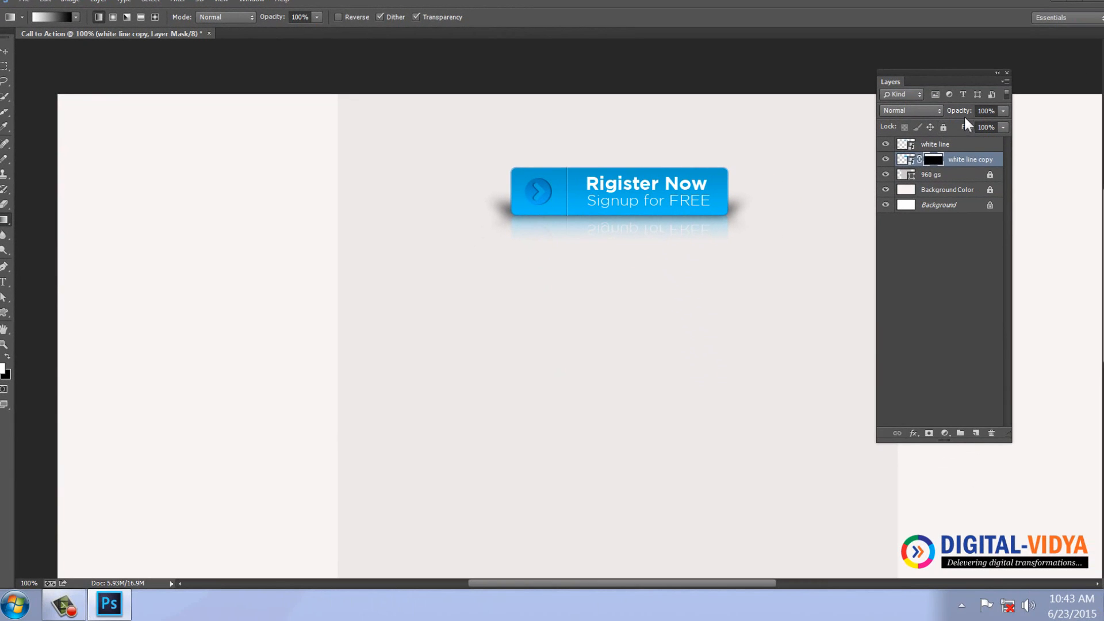
pyautogui.write('50')
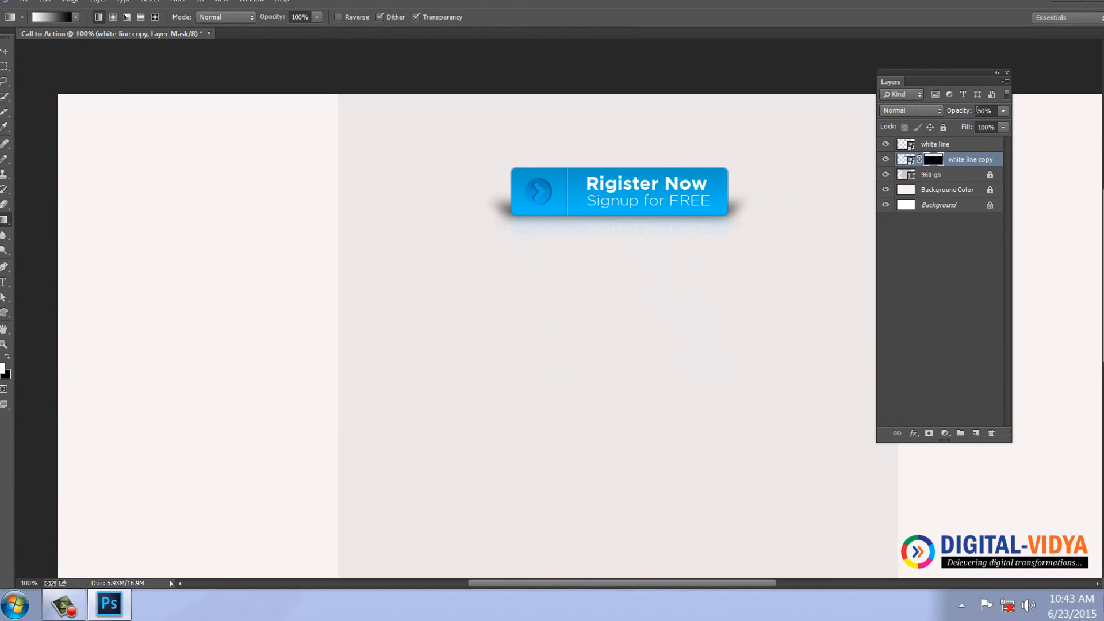
# Merge the white line and white line copy layers into one and move the merged button slightly higher.
pyautogui.keyDown('shift'); pyautogui.click(973, 143); pyautogui.keyUp('shift')
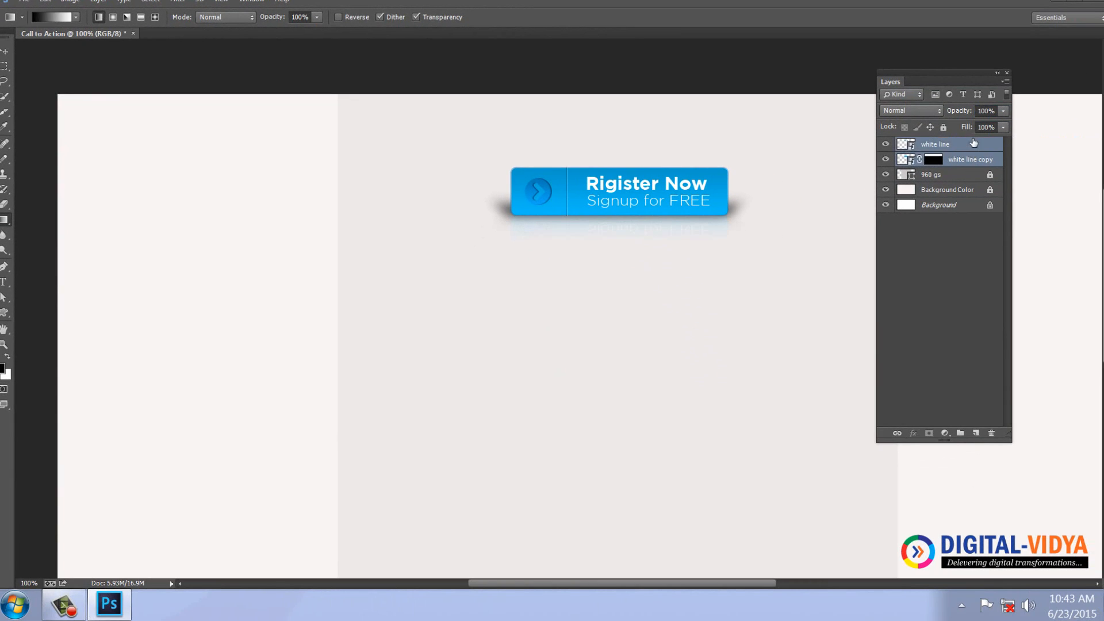
pyautogui.click(1005, 82)
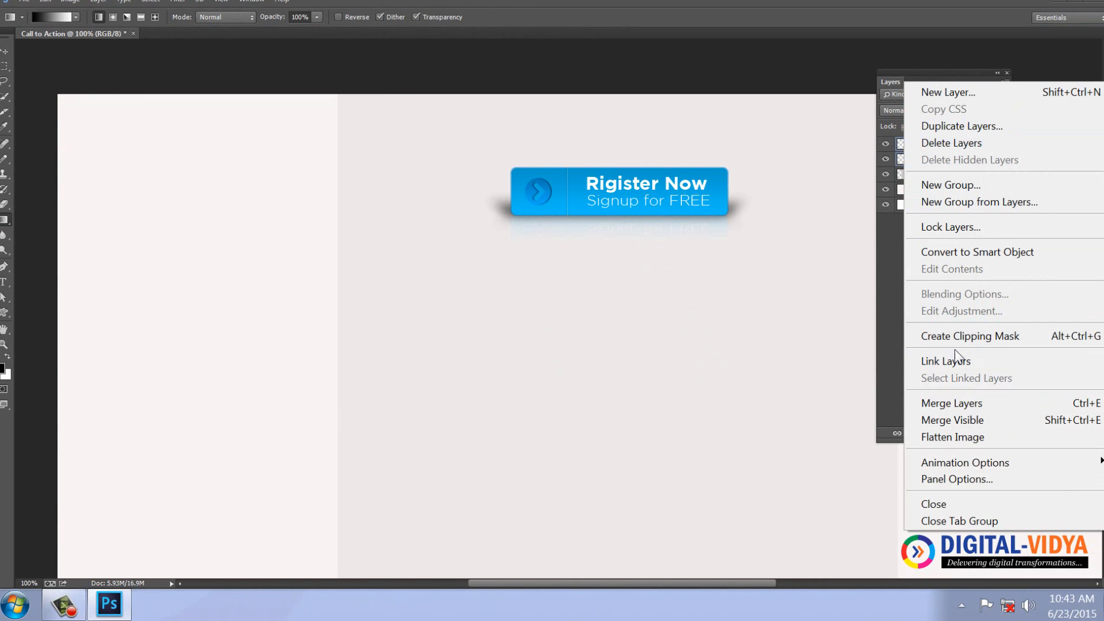
pyautogui.click(952, 403)
pyautogui.click(6, 51)
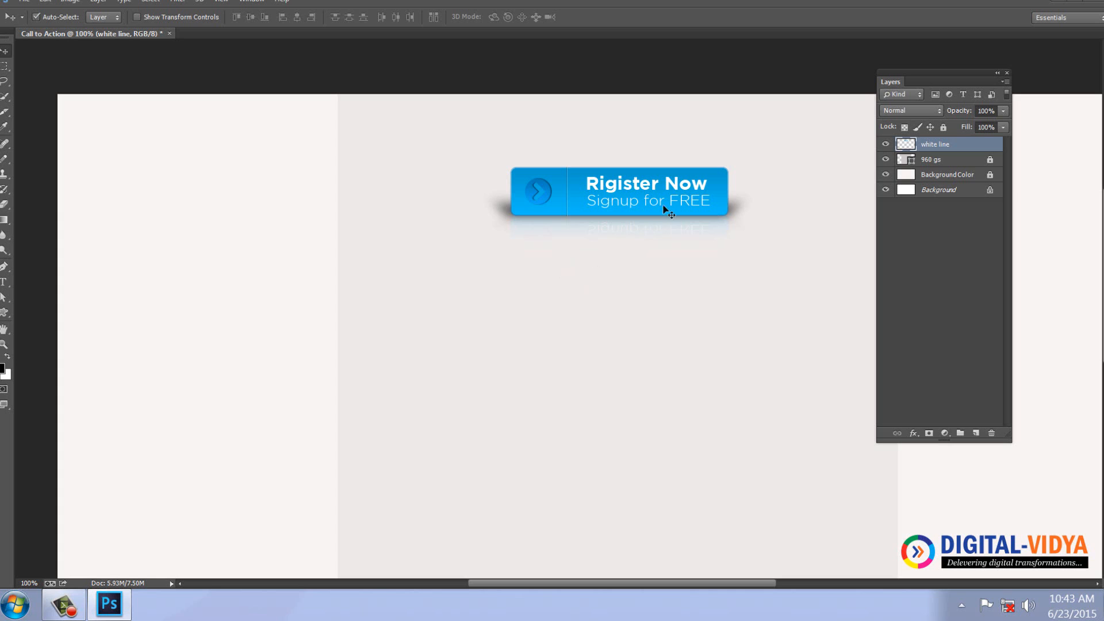
pyautogui.moveTo(664, 192); pyautogui.dragTo(664, 173)
pyautogui.click(663, 174)
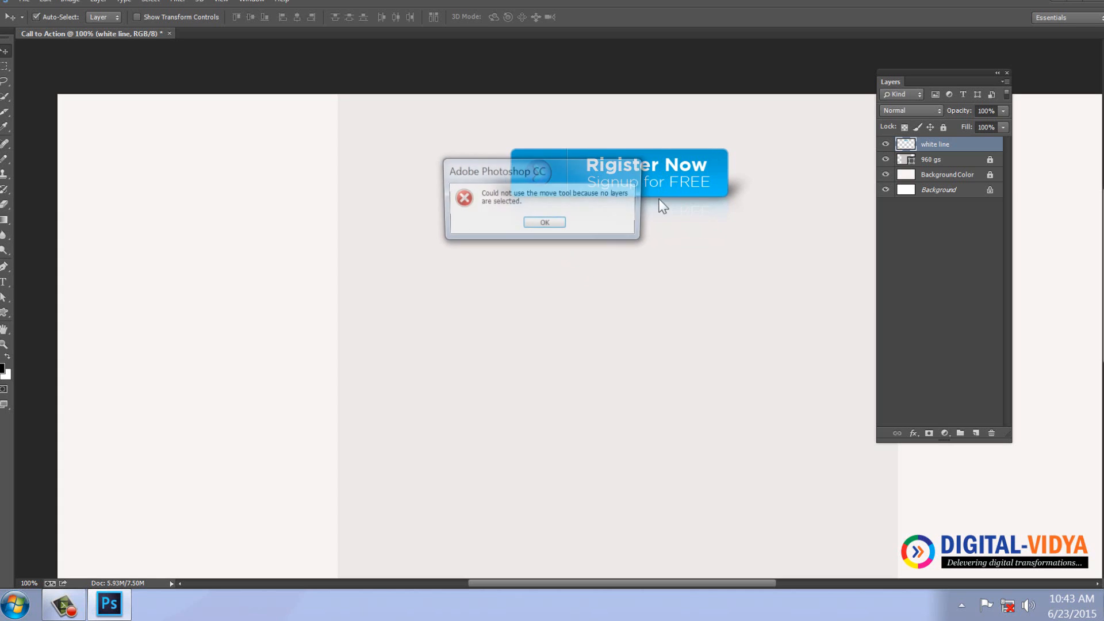
pyautogui.click(544, 224)
# Duplicate the button directly below the original and tint the copy with a Cooling Filter photo filter at 100% density.
pyautogui.moveTo(661, 175); pyautogui.dragTo(661, 273)
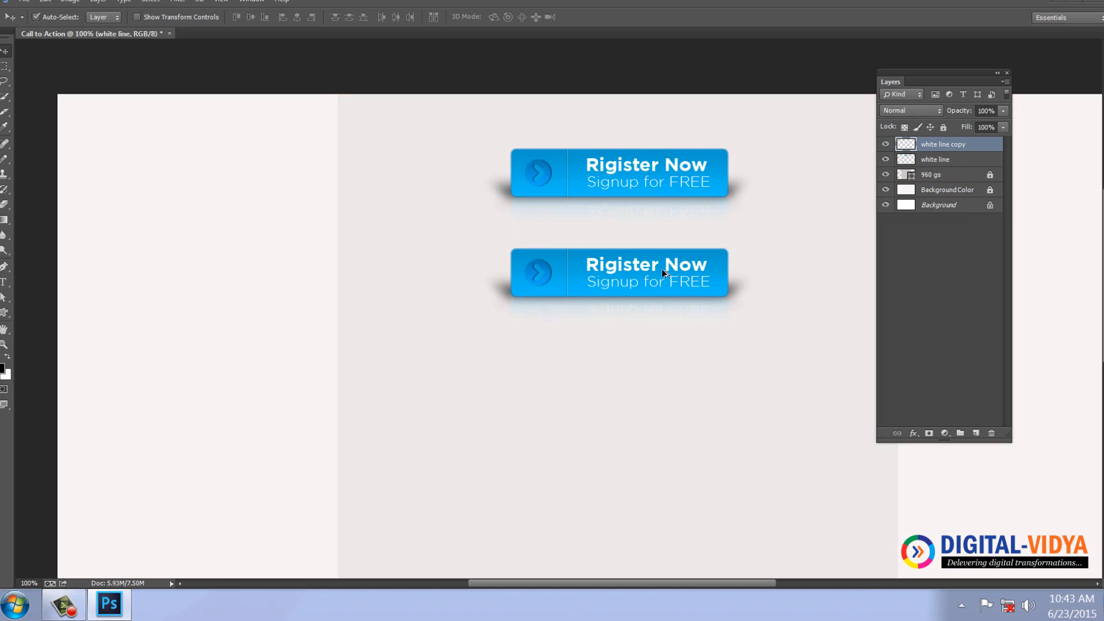
pyautogui.click(70, 2)
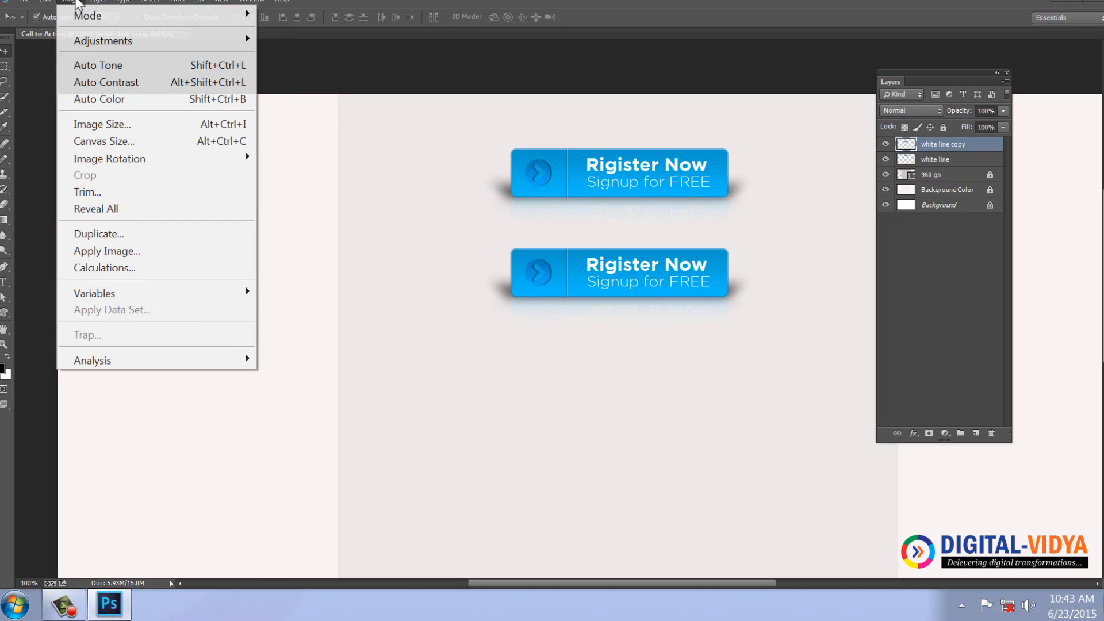
pyautogui.moveTo(96, 47)
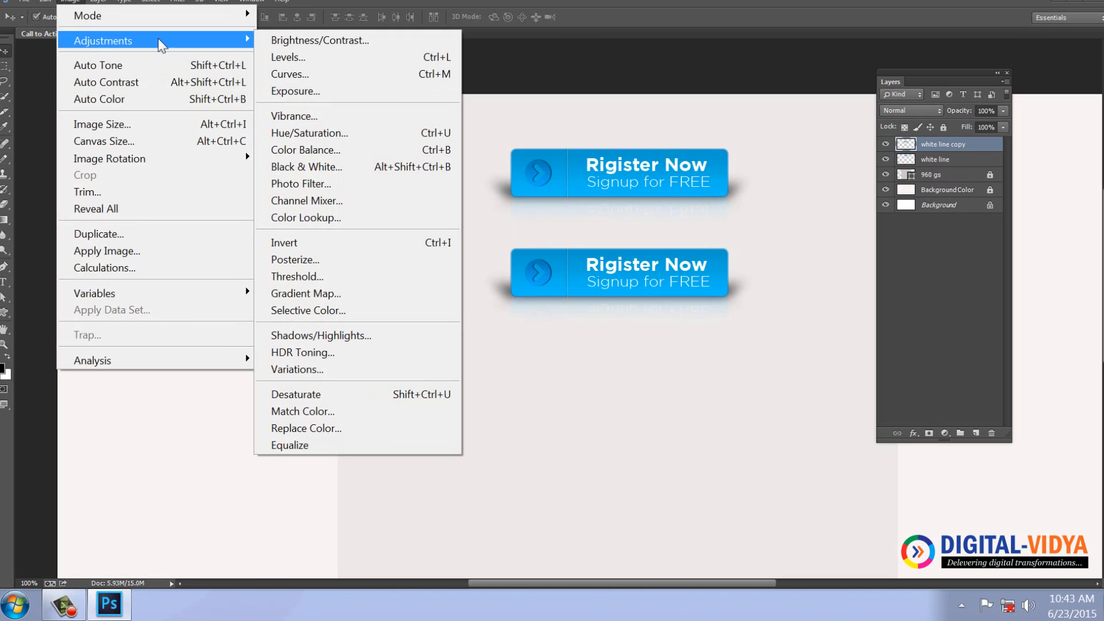
pyautogui.click(323, 182)
pyautogui.moveTo(716, 133); pyautogui.dragTo(780, 132)
pyautogui.click(747, 69)
pyautogui.click(747, 75)
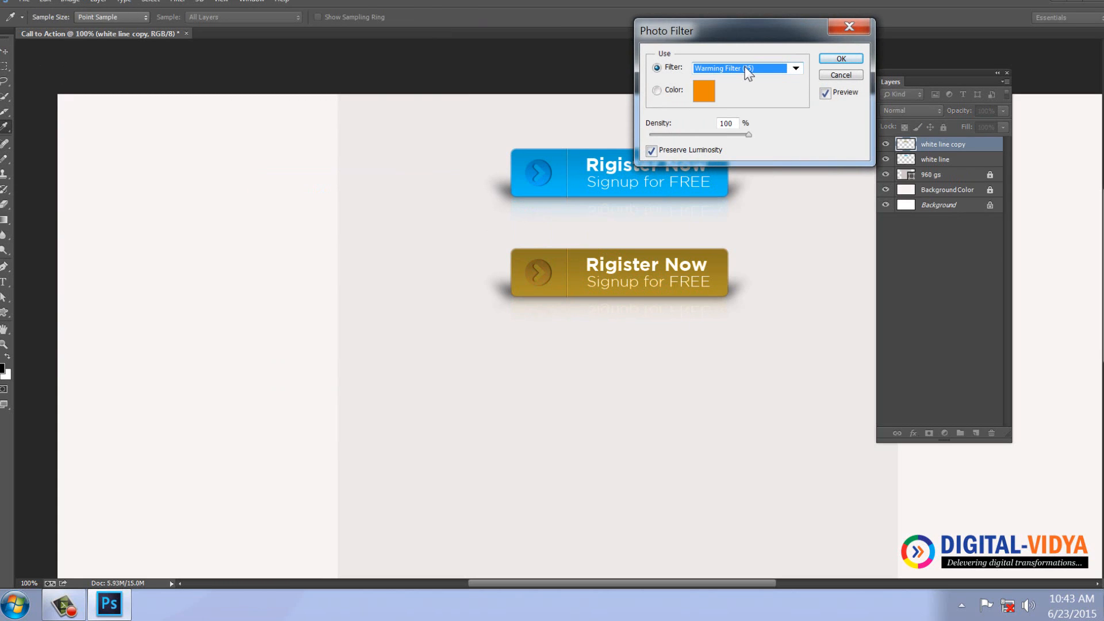
pyautogui.press('Down')
pyautogui.press('Down')
pyautogui.press('Down')
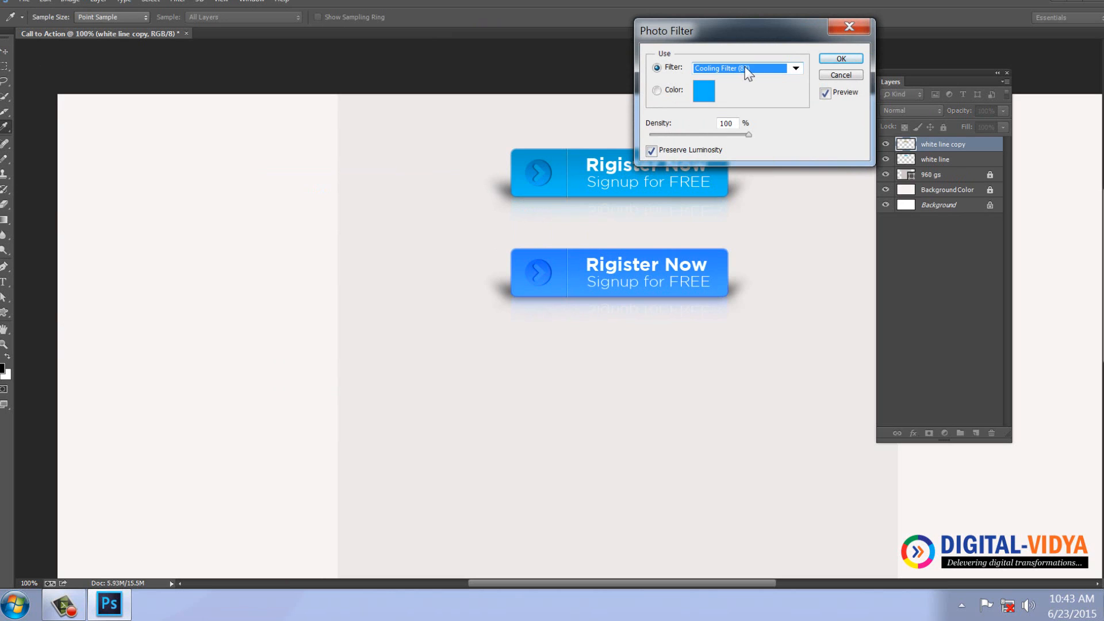
pyautogui.press('Down')
pyautogui.press('Up')
pyautogui.click(841, 58)
# Duplicate the second button directly below it and apply an Underwater photo filter at 25% density to the copy.
pyautogui.press('v')
pyautogui.moveTo(670, 287); pyautogui.dragTo(671, 376)
pyautogui.click(70, 1)
pyautogui.moveTo(81, 42)
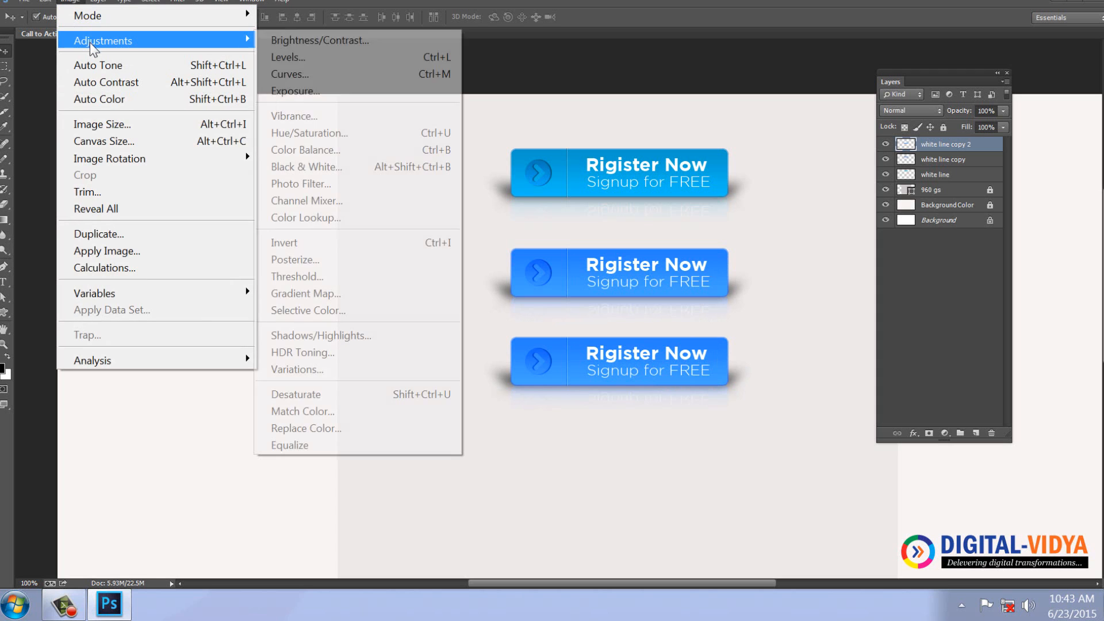
pyautogui.click(316, 184)
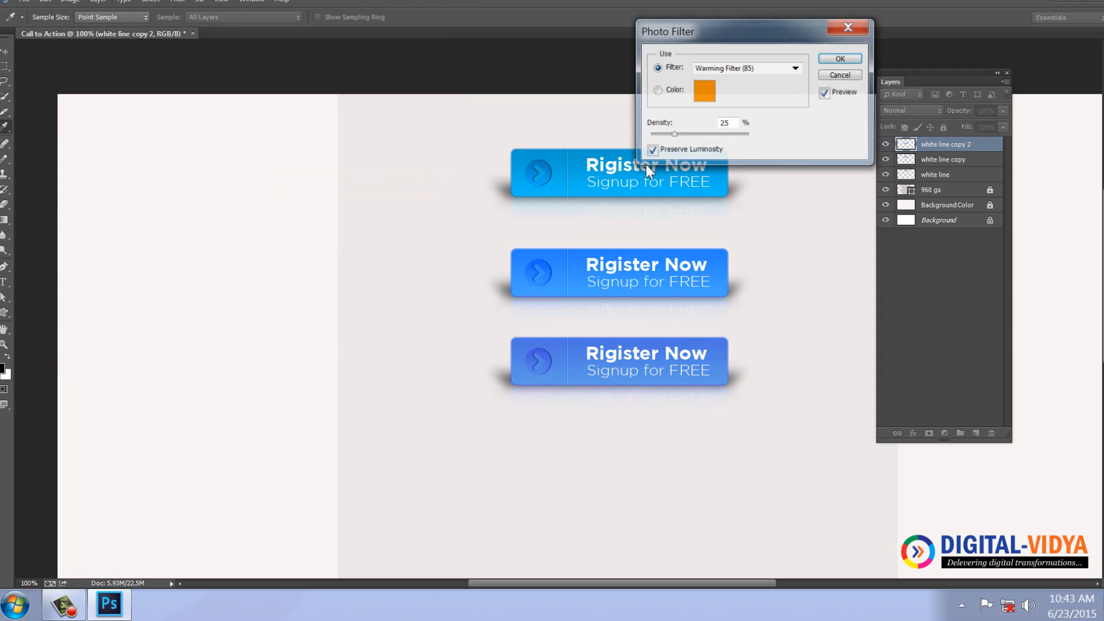
pyautogui.click(726, 74)
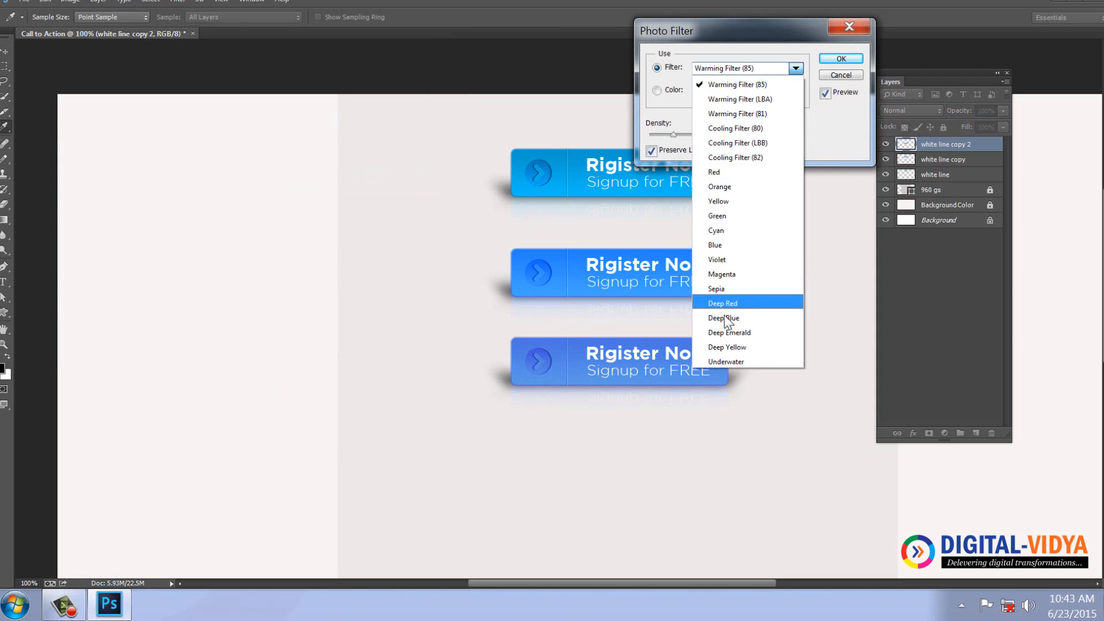
pyautogui.click(727, 357)
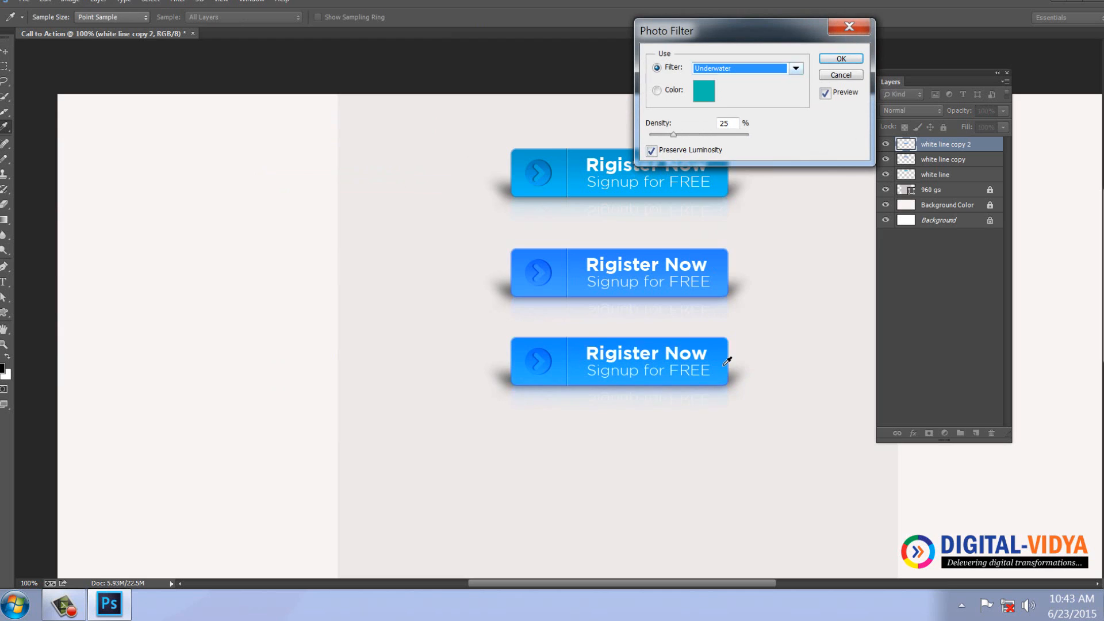
pyautogui.click(833, 66)
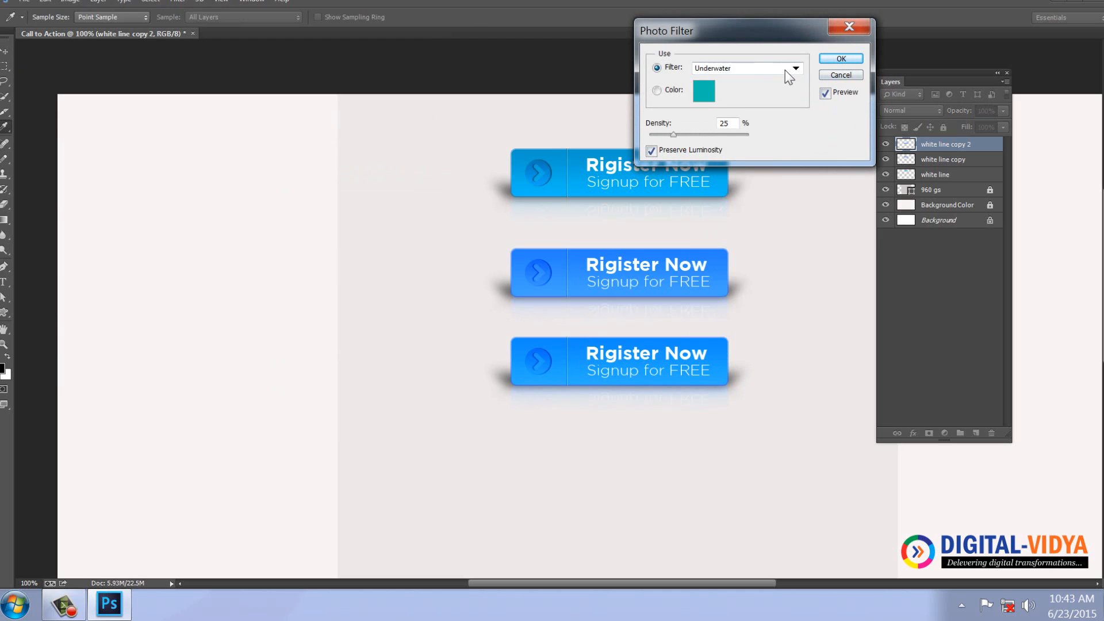
pyautogui.click(840, 58)
# Duplicate the third button directly below it and recolour the copy with a Deep Emerald photo filter at 100% density.
pyautogui.press('v')
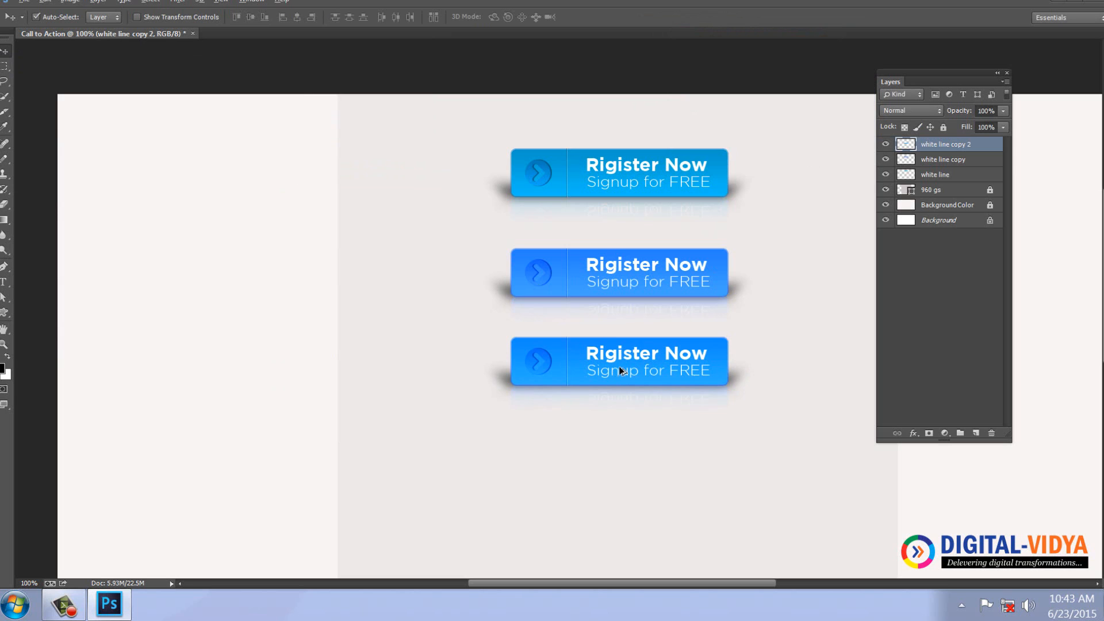
pyautogui.moveTo(620, 371); pyautogui.dragTo(619, 446)
pyautogui.click(70, 1)
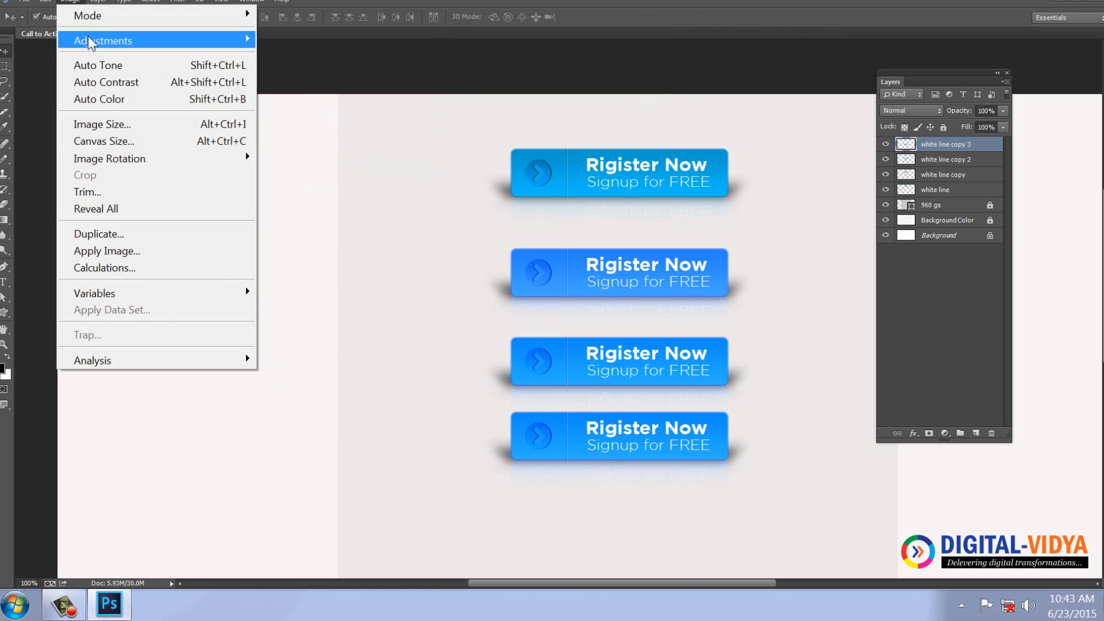
pyautogui.moveTo(90, 41)
pyautogui.click(319, 184)
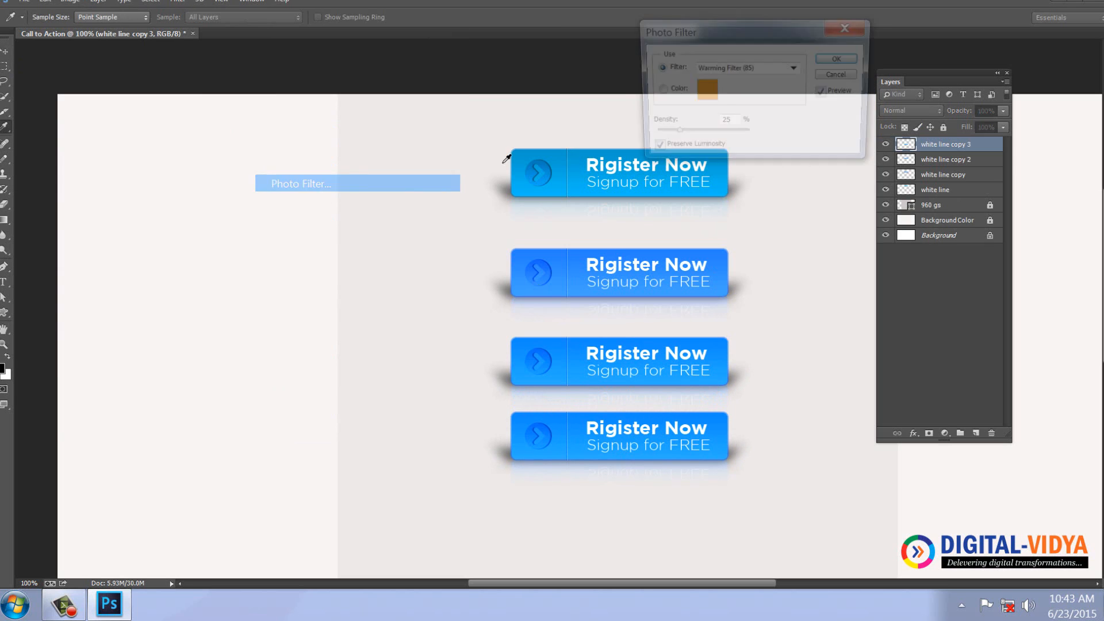
pyautogui.click(744, 69)
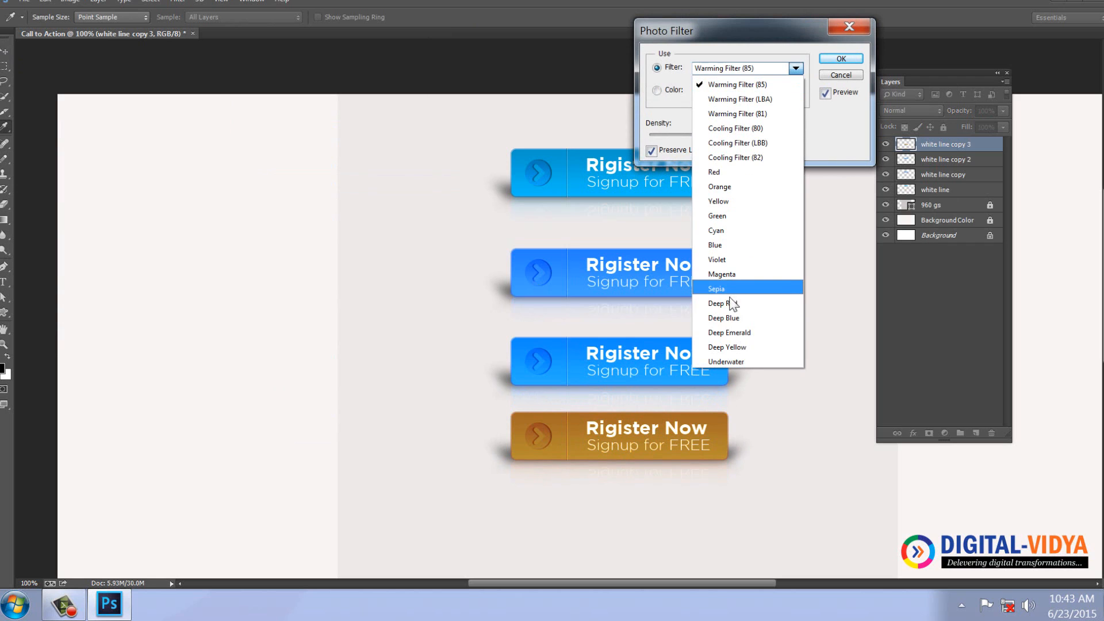
pyautogui.click(728, 342)
pyautogui.press('Up')
pyautogui.press('Up')
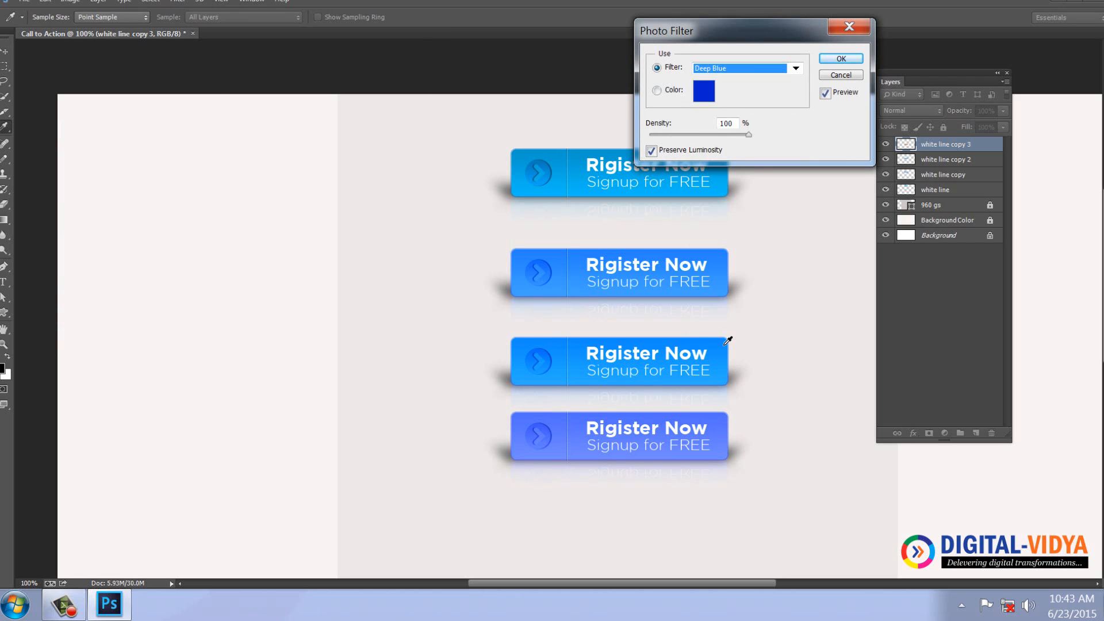
pyautogui.press('Down')
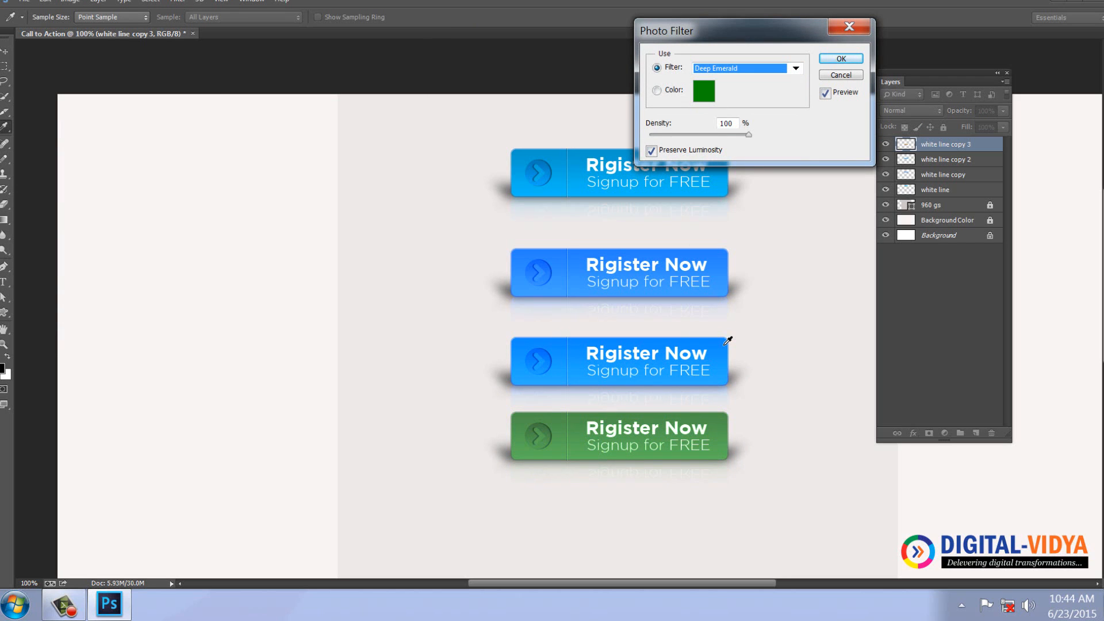
pyautogui.click(840, 58)
# Duplicate the green button directly below it and tint the copy with a Cooling Filter (82) photo filter at 100% density.
pyautogui.moveTo(625, 232); pyautogui.dragTo(629, 170)
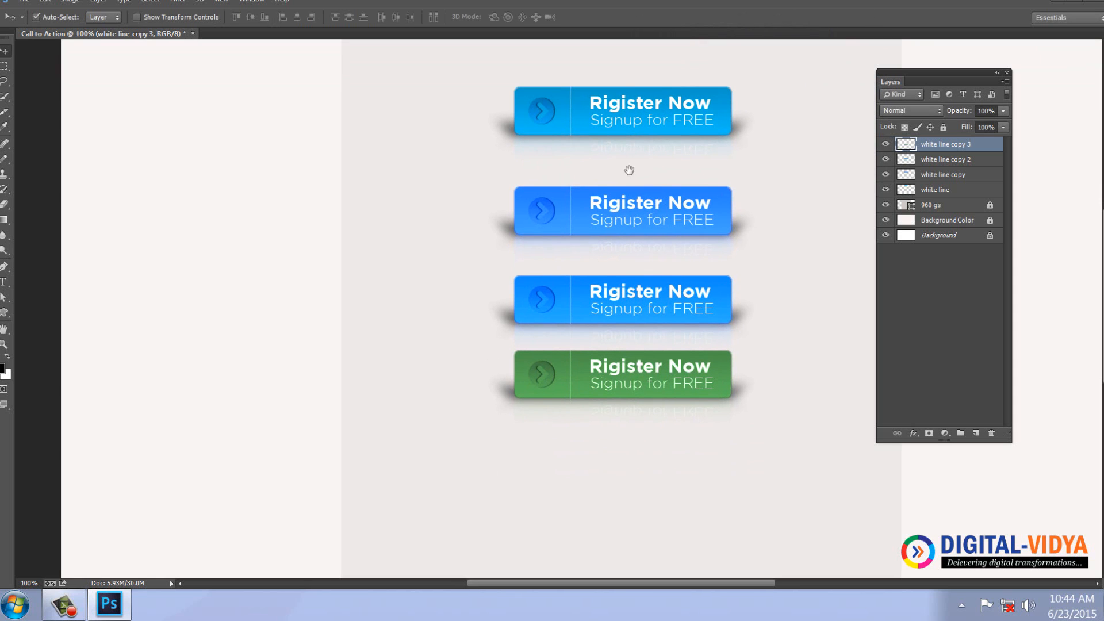
pyautogui.moveTo(643, 373); pyautogui.dragTo(644, 456)
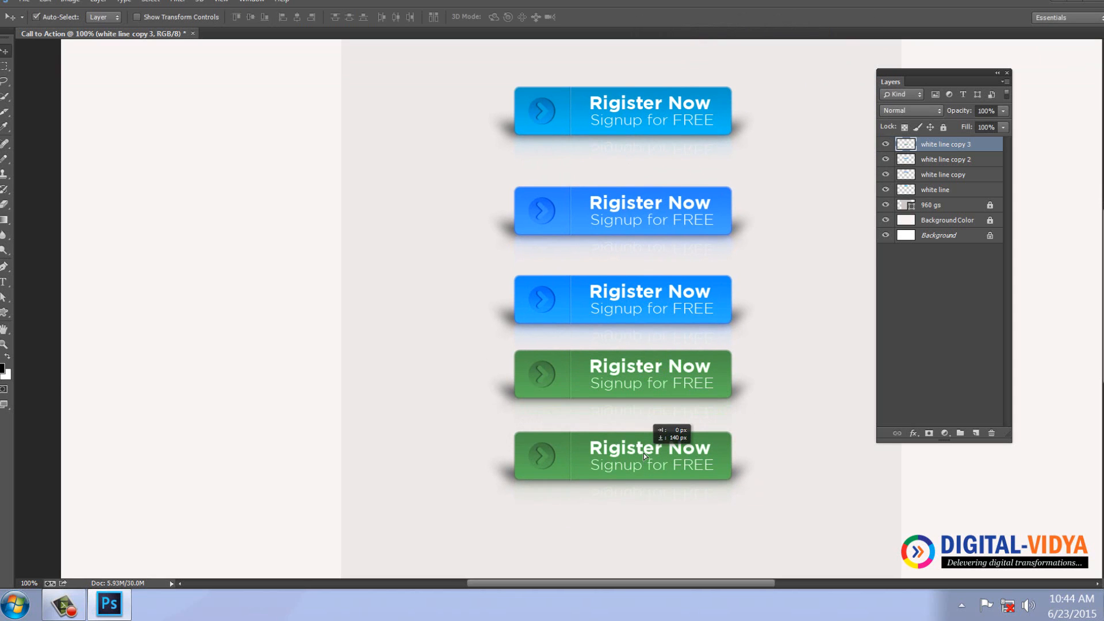
pyautogui.click(70, 1)
pyautogui.moveTo(75, 41)
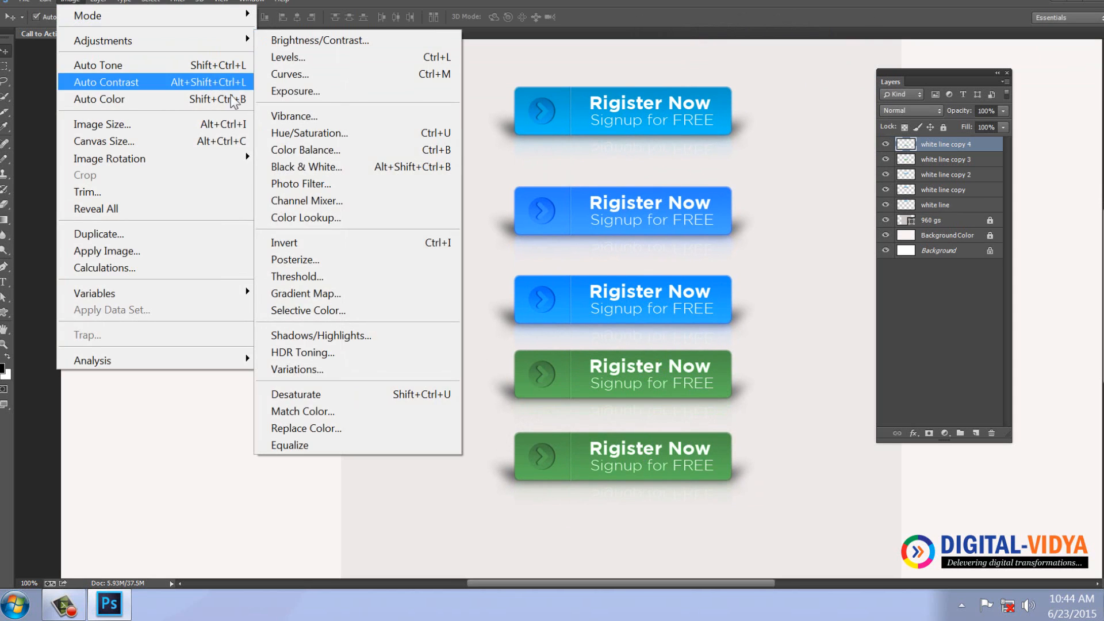
pyautogui.click(291, 183)
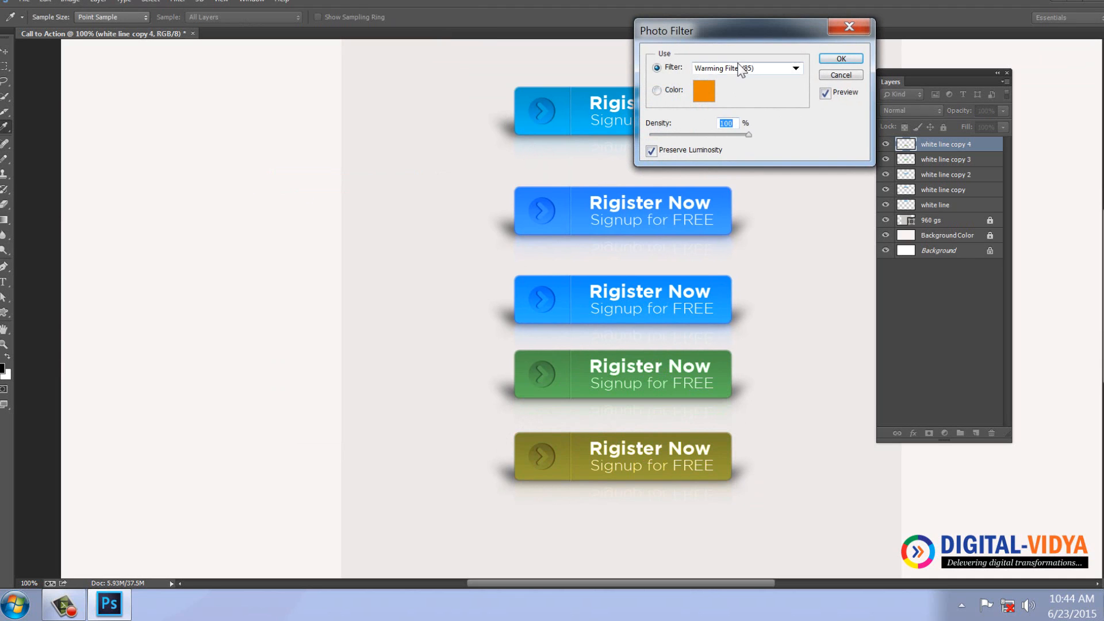
pyautogui.click(741, 69)
pyautogui.click(715, 245)
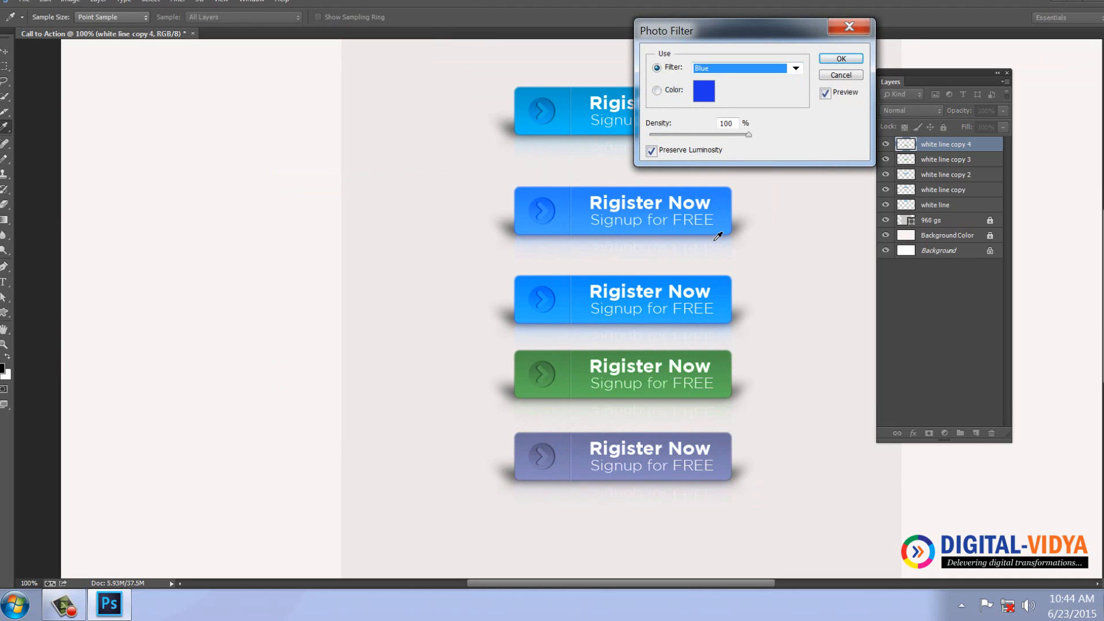
pyautogui.press('Down')
pyautogui.press('Down')
pyautogui.press('Down')
pyautogui.press('Down')
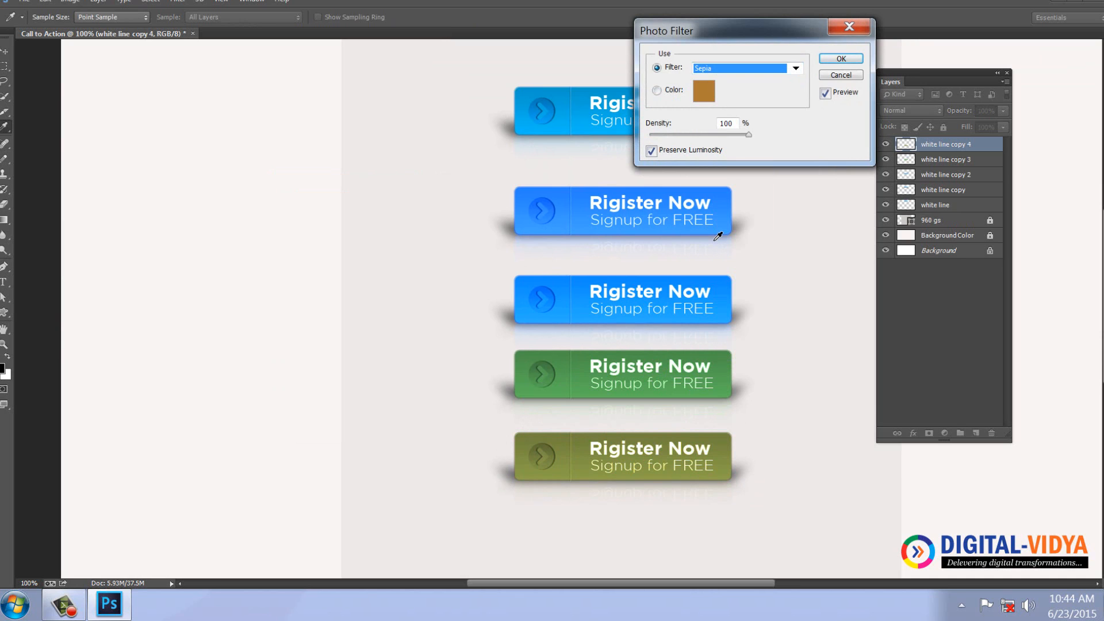
pyautogui.press('Up')
pyautogui.press('Up')
pyautogui.press('Up')
pyautogui.press('Up')
pyautogui.press('Up')
pyautogui.press('Up')
pyautogui.press('Up')
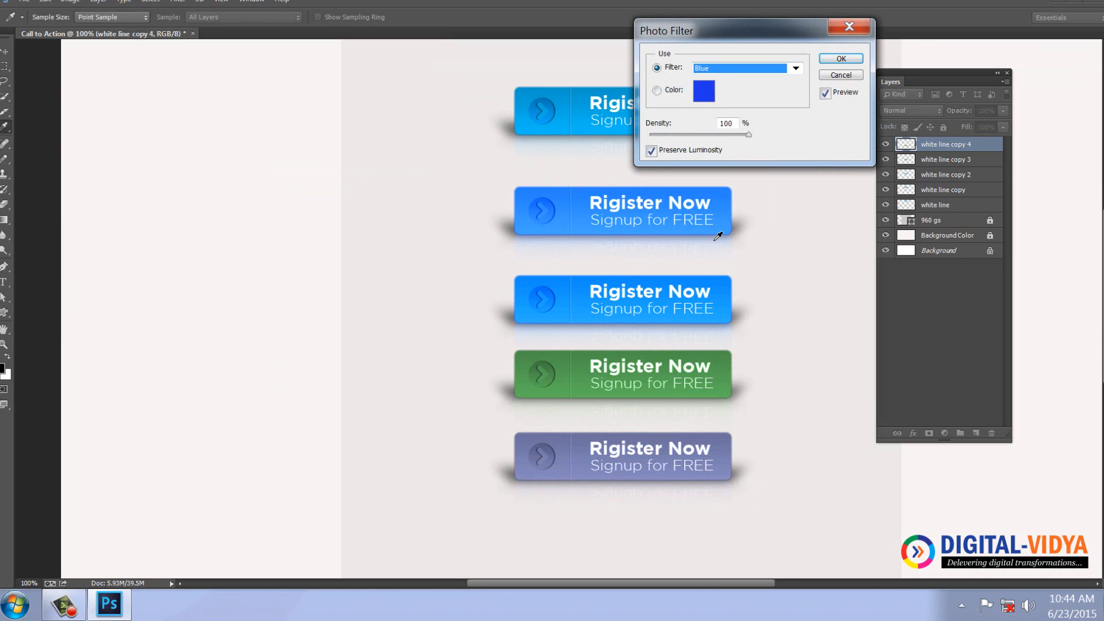
pyautogui.press('Up')
pyautogui.press('Up')
pyautogui.press('Up')
pyautogui.press('Up')
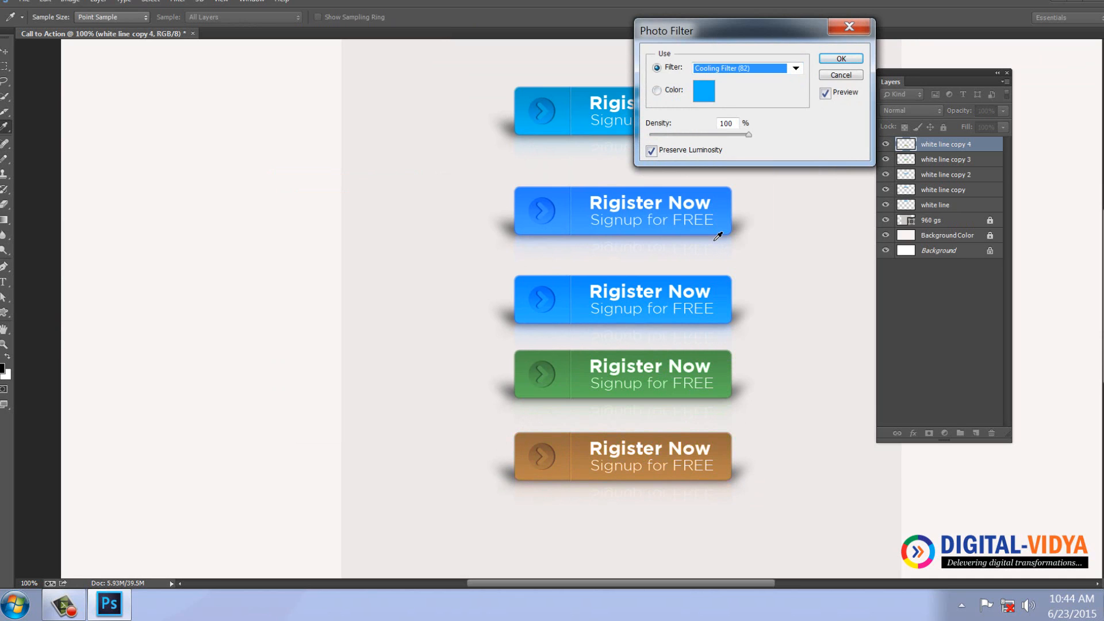
pyautogui.press('Down')
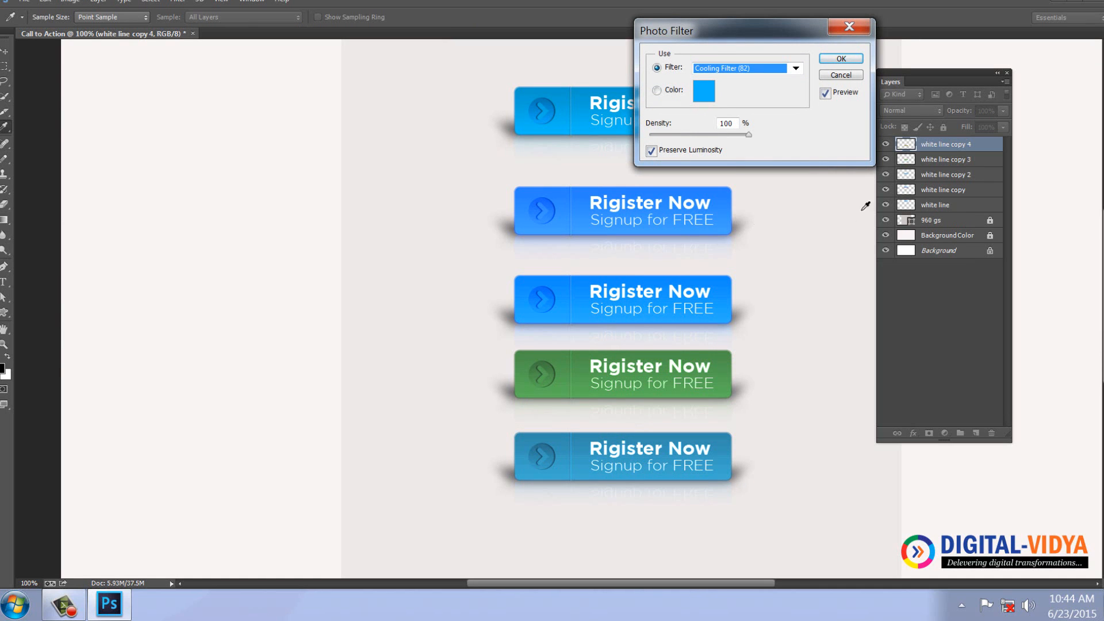
pyautogui.click(841, 58)
# Duplicate the fifth button directly below it to make a sixth button.
pyautogui.press('v')
pyautogui.scroll(-3, 634, 275)
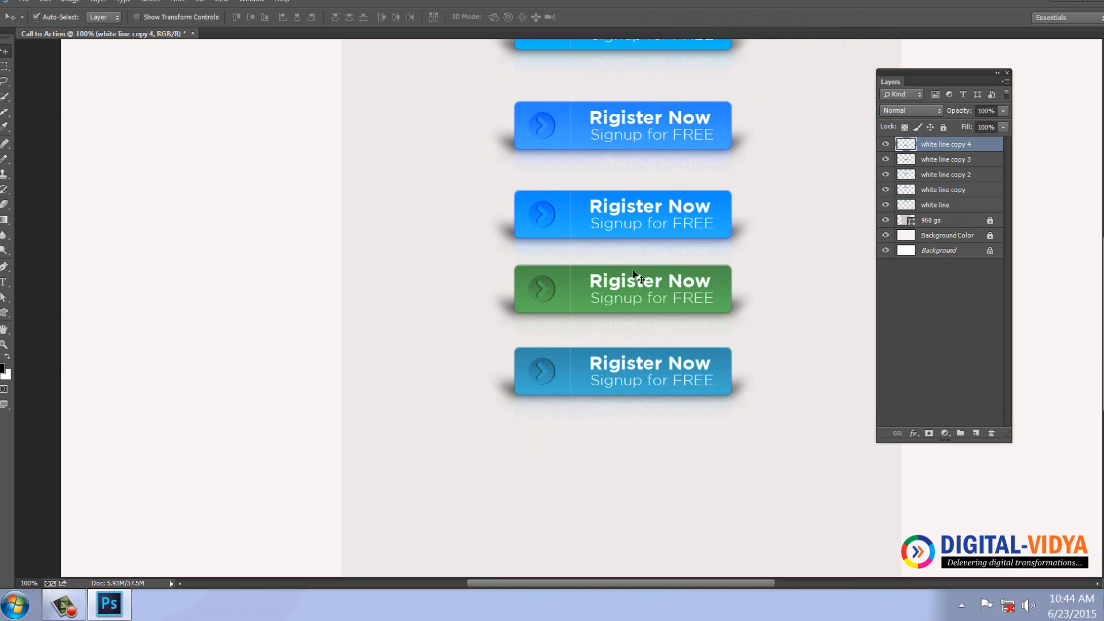
pyautogui.moveTo(640, 379); pyautogui.dragTo(641, 463)
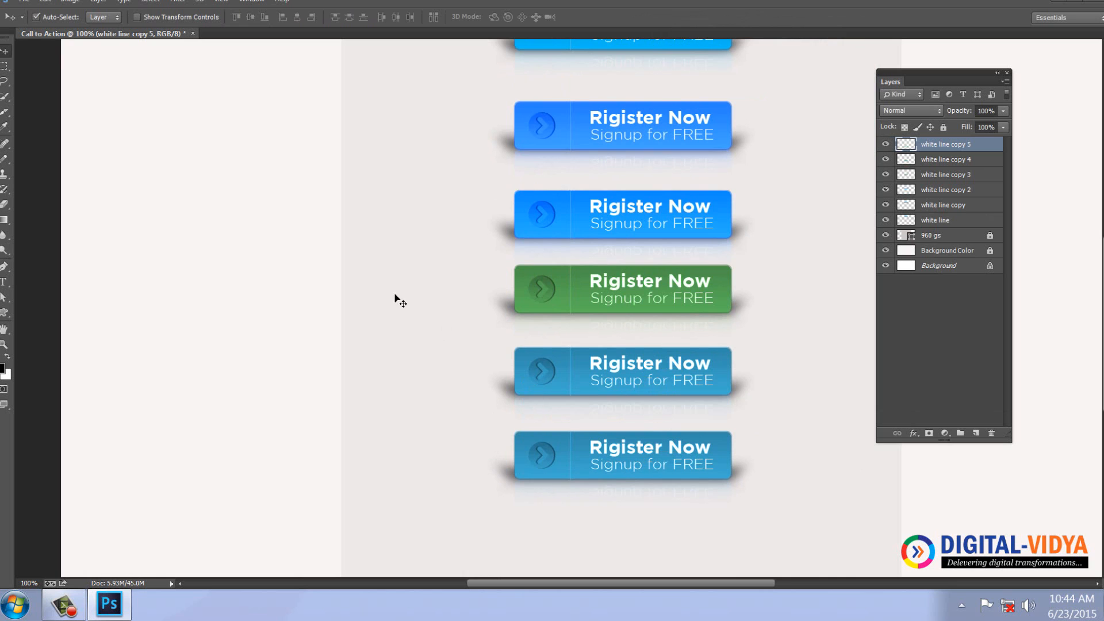
pyautogui.click(70, 2)
pyautogui.moveTo(98, 40)
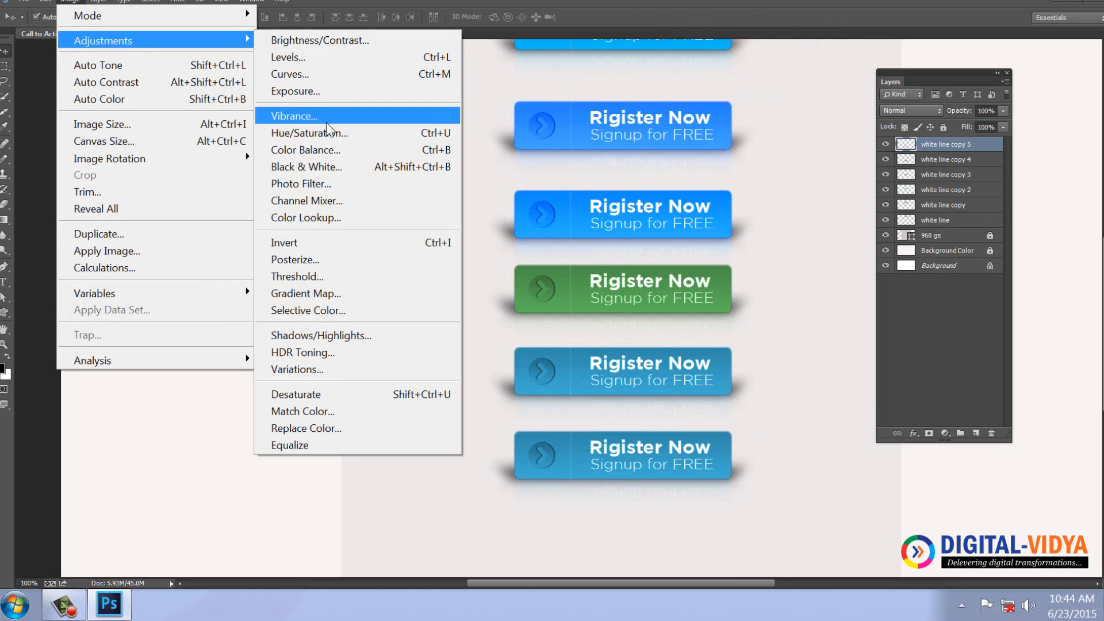
pyautogui.click(309, 133)
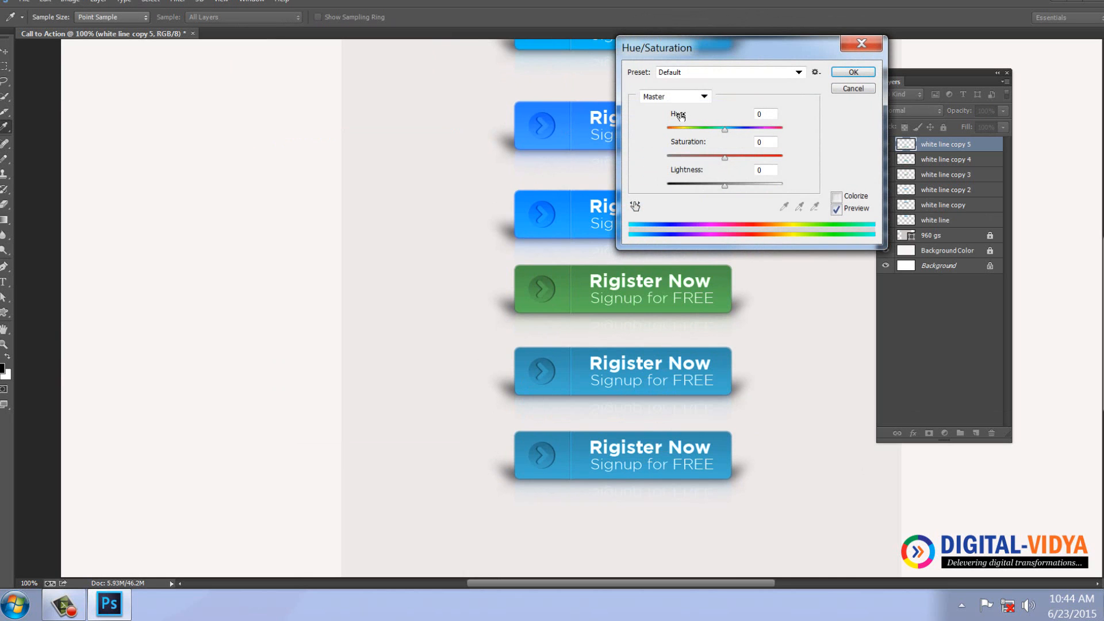
pyautogui.moveTo(688, 116)
pyautogui.mouseDown()
pyautogui.moveTo(797, 117)
pyautogui.moveTo(656, 121)
pyautogui.moveTo(705, 116)
pyautogui.mouseUp()
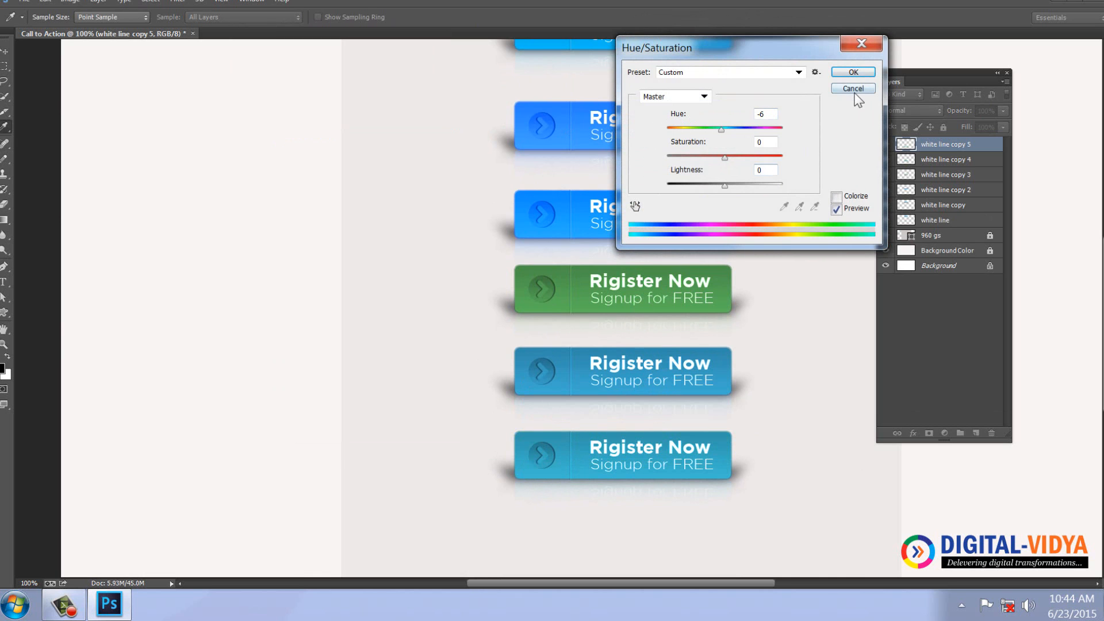
pyautogui.click(853, 88)
# Recolour the sixth button with a Warming Filter (85) photo filter at 63% density.
pyautogui.click(78, 5)
pyautogui.moveTo(115, 41)
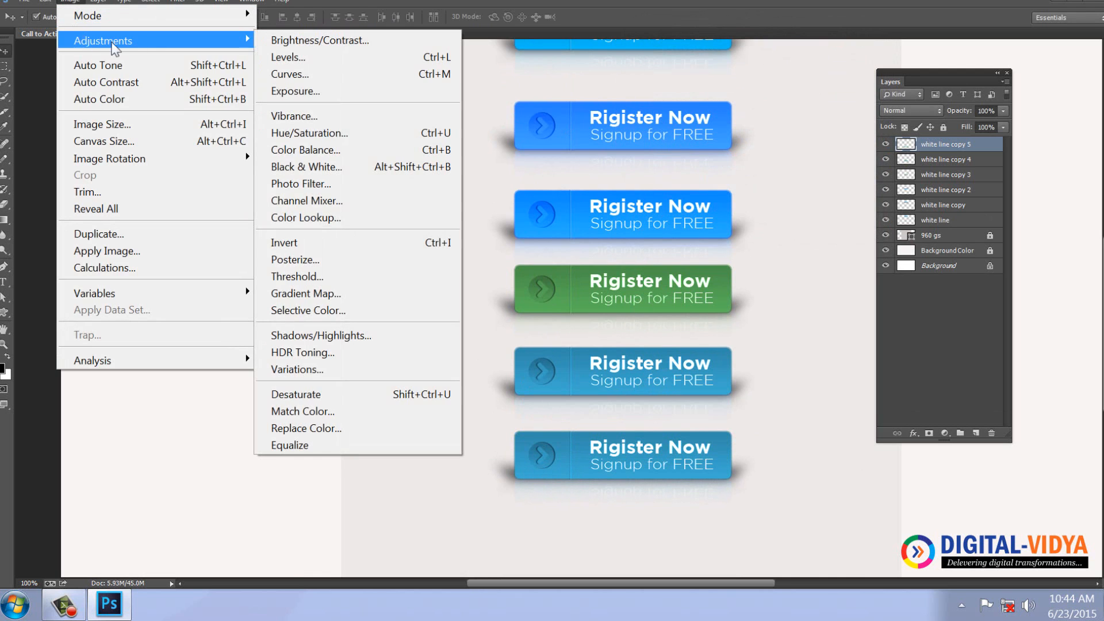
pyautogui.click(310, 194)
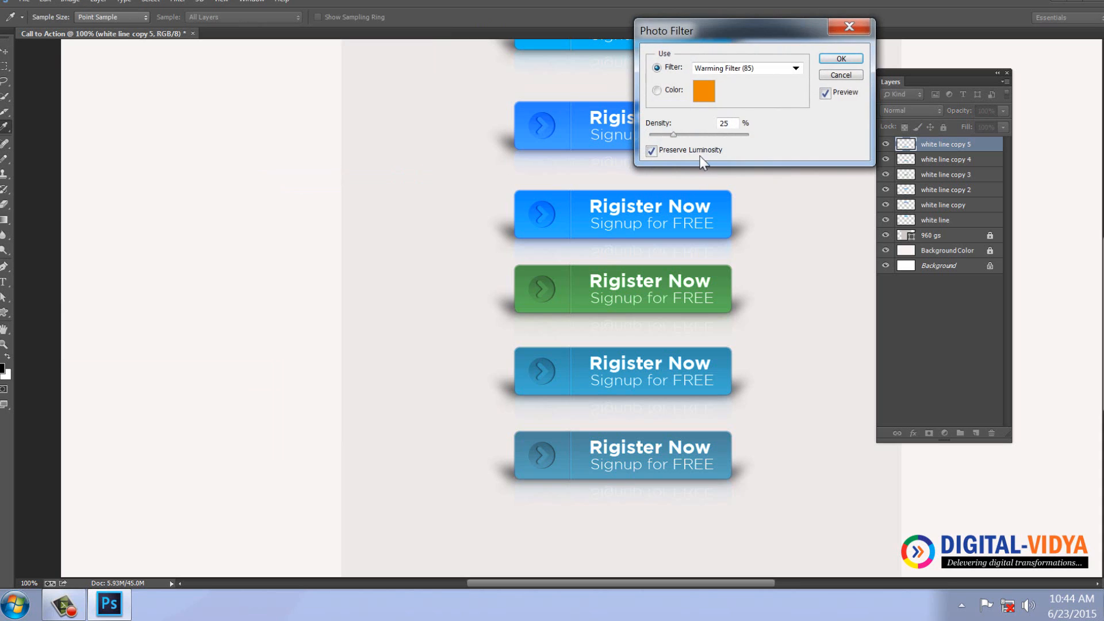
pyautogui.click(745, 69)
pyautogui.click(745, 69)
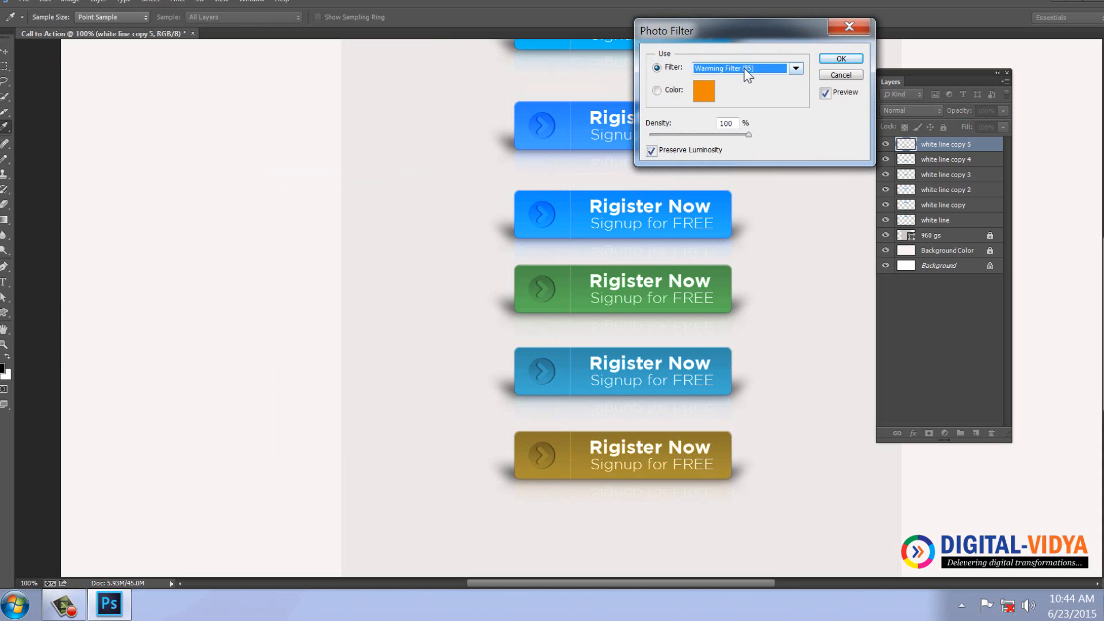
pyautogui.scroll(-3, 744, 69)
pyautogui.click(712, 135)
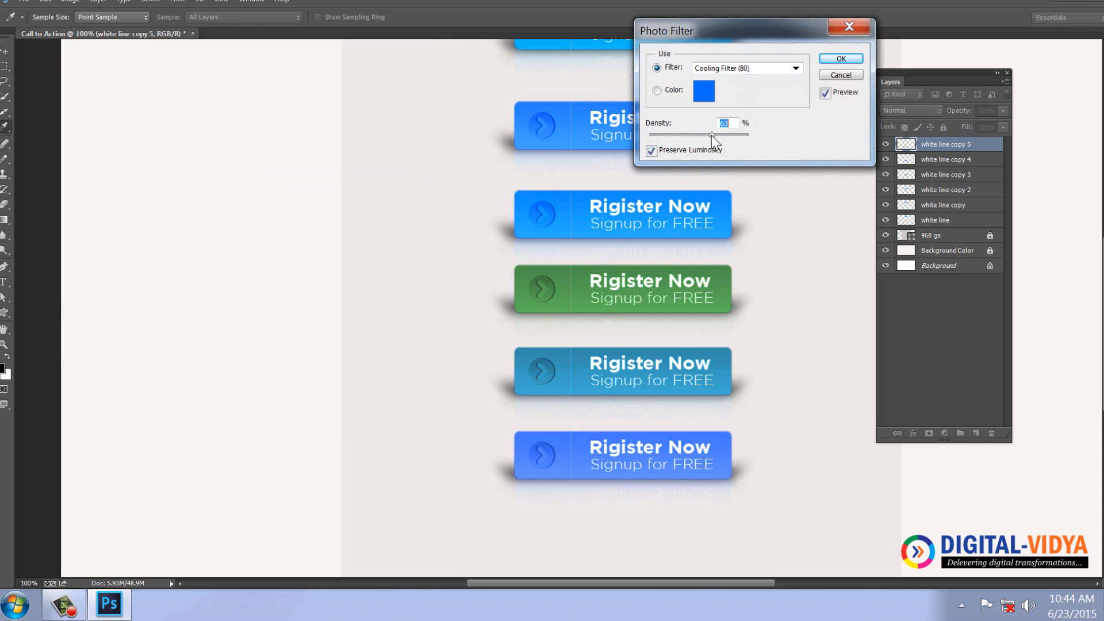
pyautogui.click(727, 67)
pyautogui.click(727, 67)
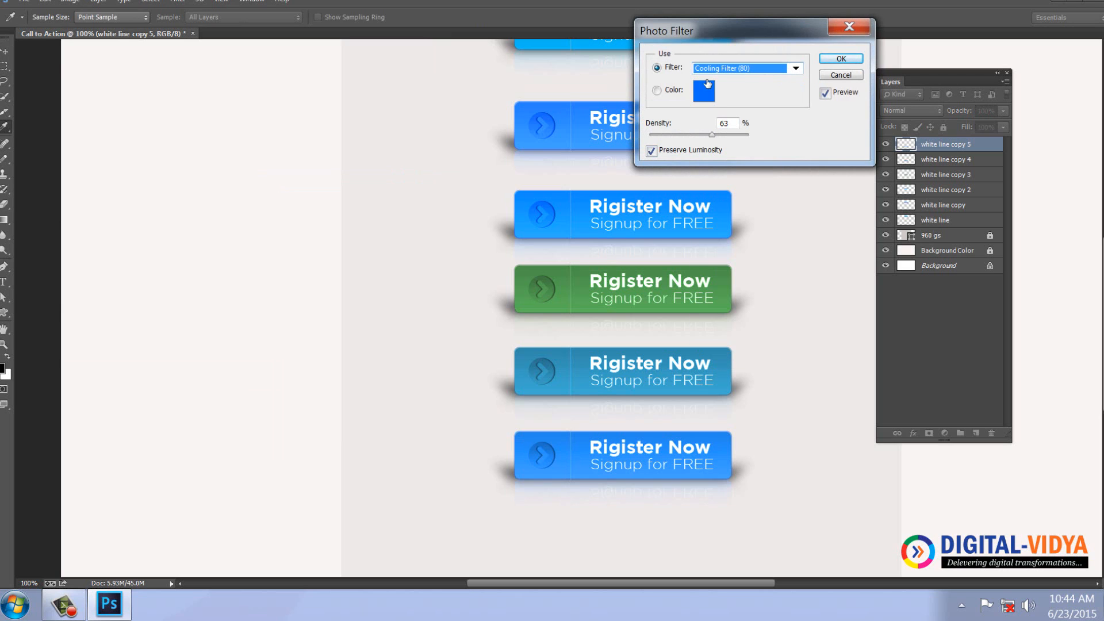
pyautogui.scroll(3, 684, 91)
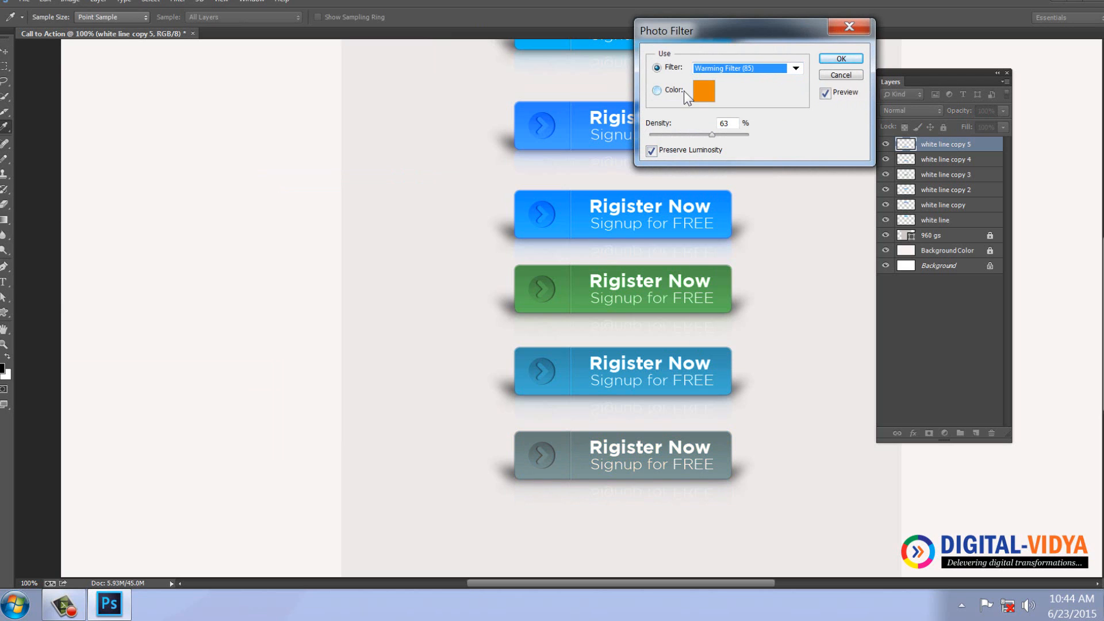
pyautogui.click(841, 59)
pyautogui.press('v')
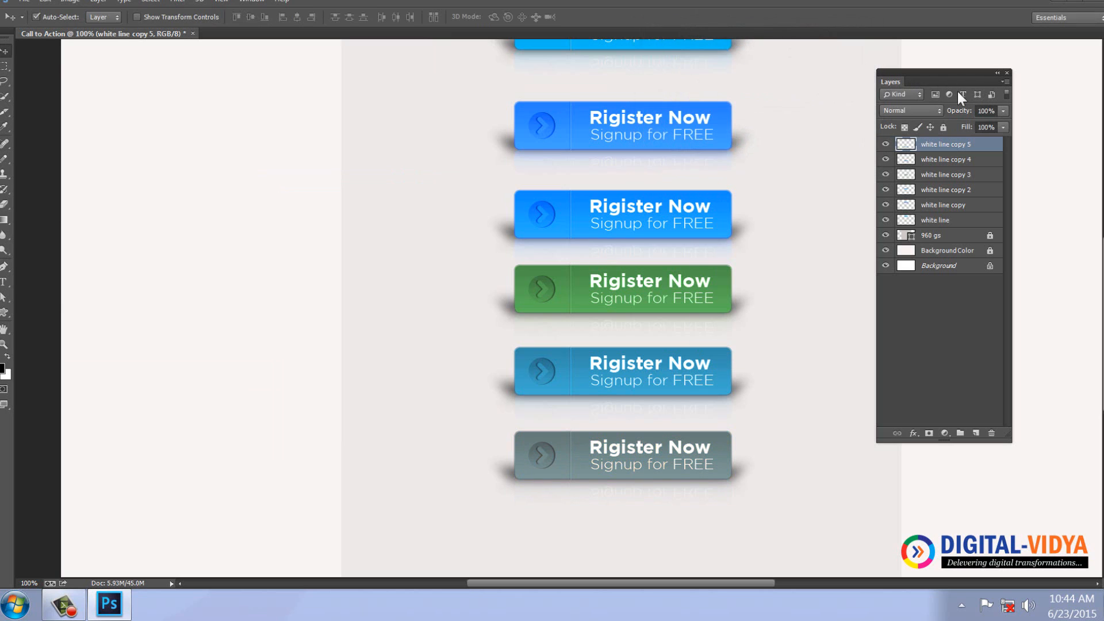
# Hide the list of layers and move the lower five buttons up so all six are stacked with roughly even gaps.
pyautogui.click(1007, 73)
pyautogui.scroll(3, 678, 233)
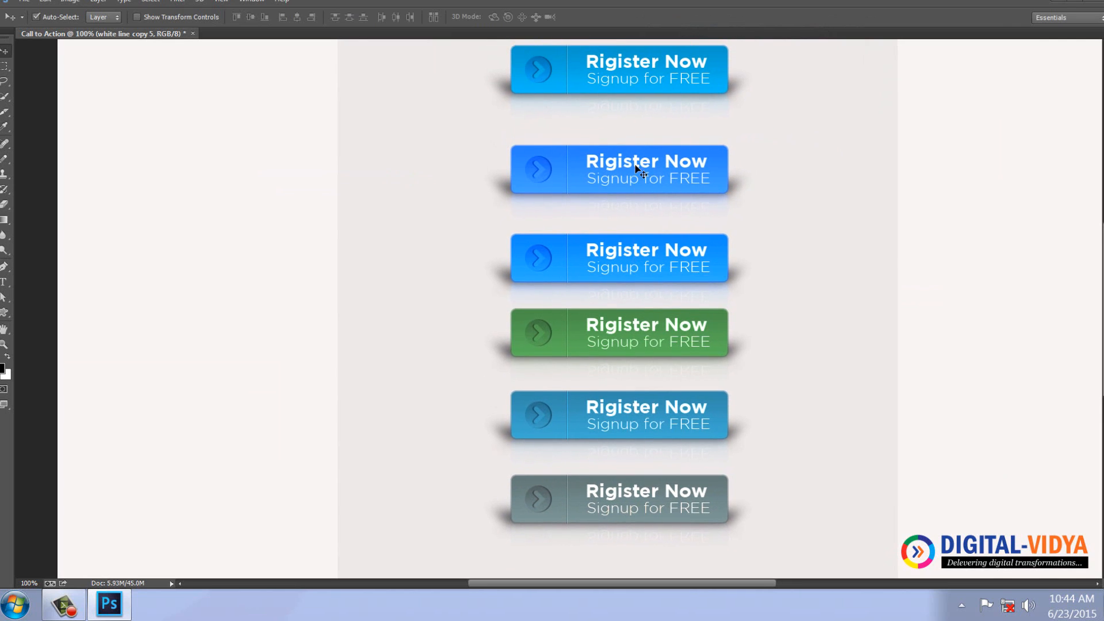
pyautogui.moveTo(636, 166); pyautogui.dragTo(636, 142)
pyautogui.moveTo(632, 262); pyautogui.dragTo(628, 216)
pyautogui.moveTo(631, 332); pyautogui.dragTo(629, 290)
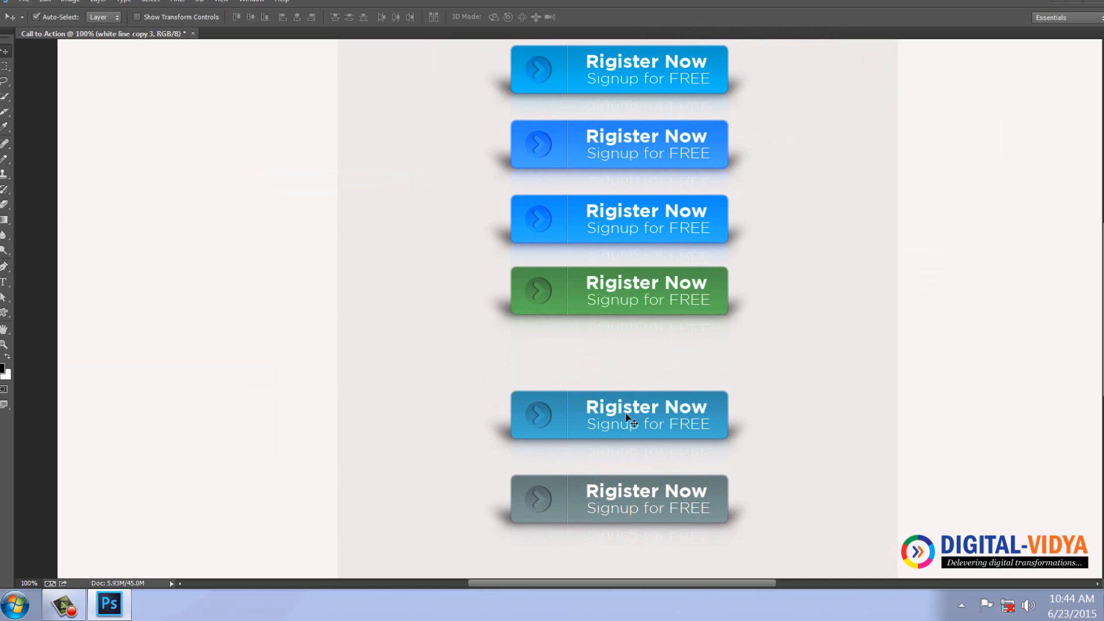
pyautogui.moveTo(626, 416); pyautogui.dragTo(627, 366)
pyautogui.moveTo(629, 503); pyautogui.dragTo(630, 443)
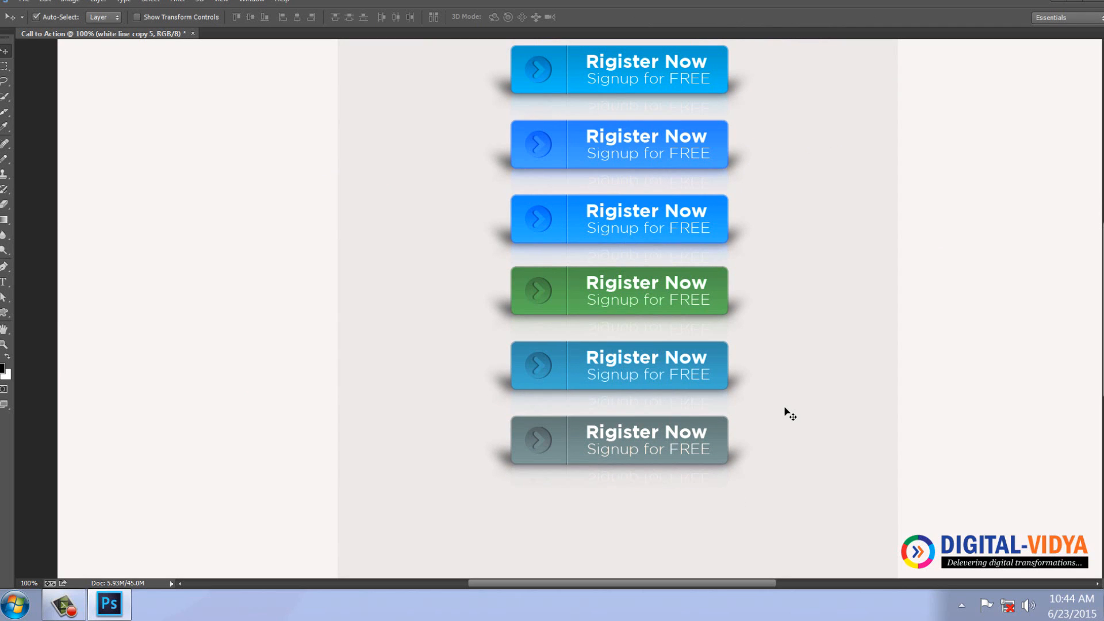